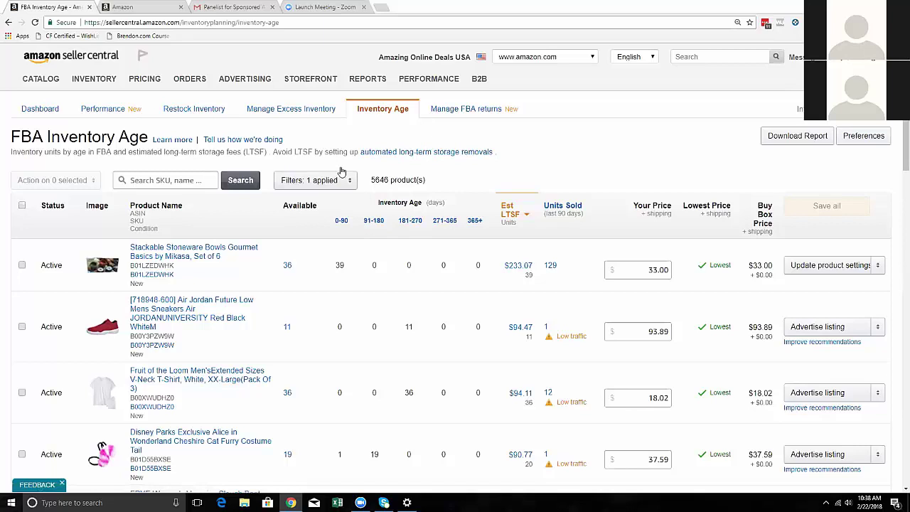
pyautogui.rightClick(573, 147)
pyautogui.click(549, 145)
pyautogui.rightClick(524, 139)
pyautogui.click(521, 138)
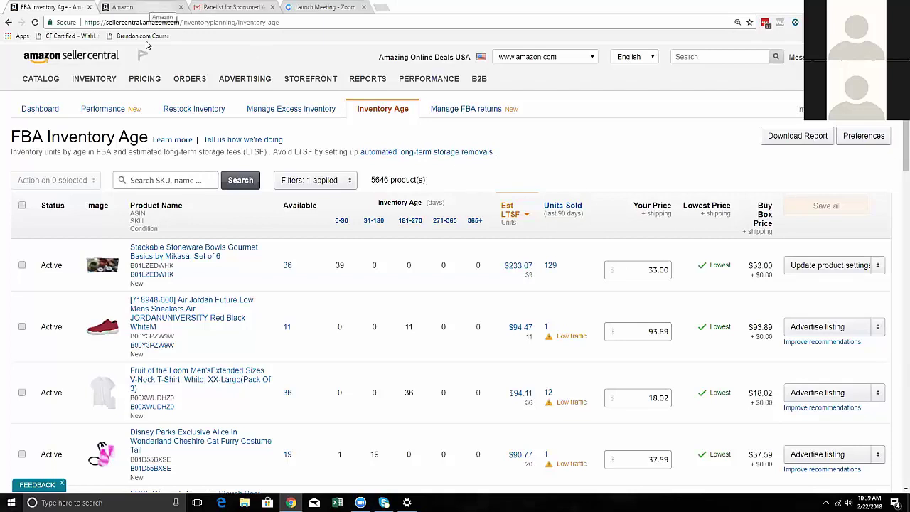
# Step: Switch to the already open page listing all Sponsored Products campaigns
pyautogui.click(150, 7)
pyautogui.scroll(1, 231, 142)
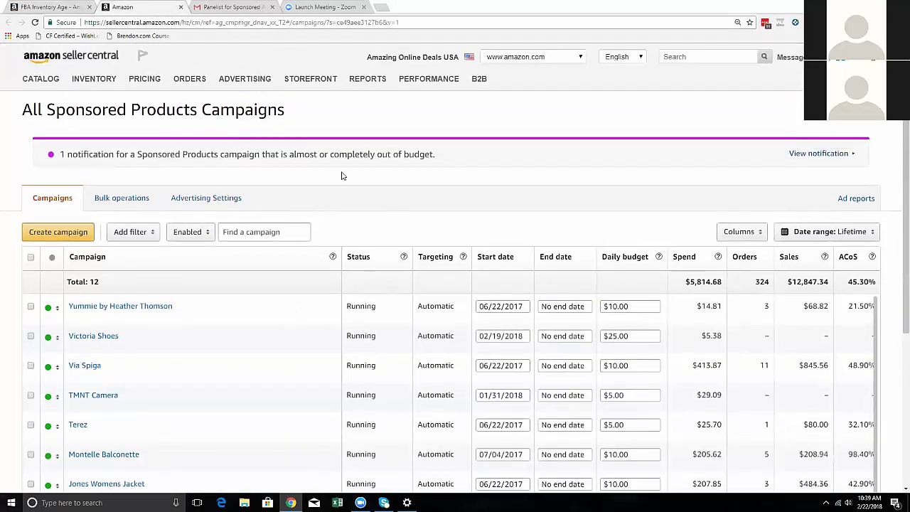
pyautogui.moveTo(282, 94)
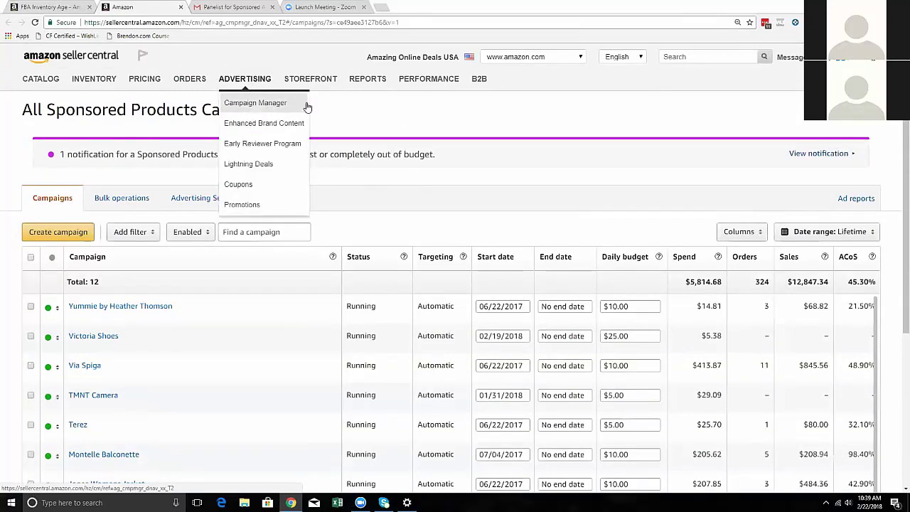
pyautogui.click(71, 235)
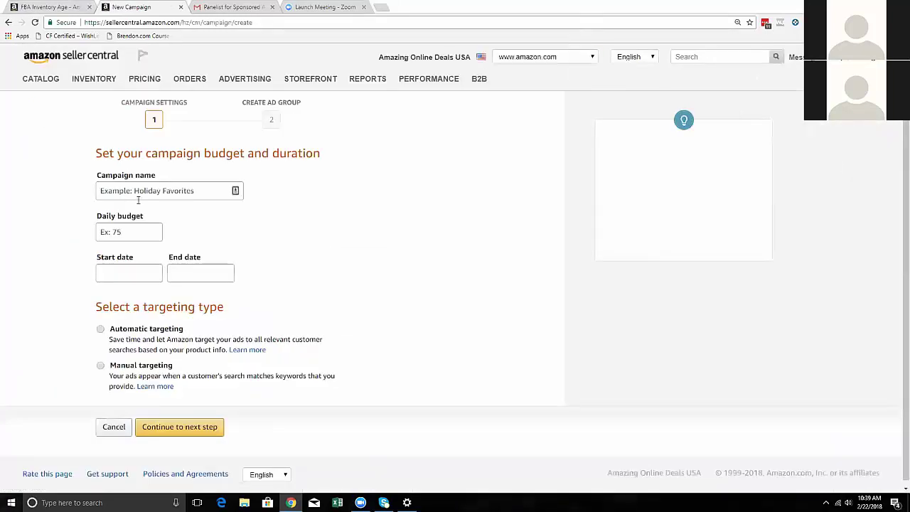
pyautogui.click(128, 191)
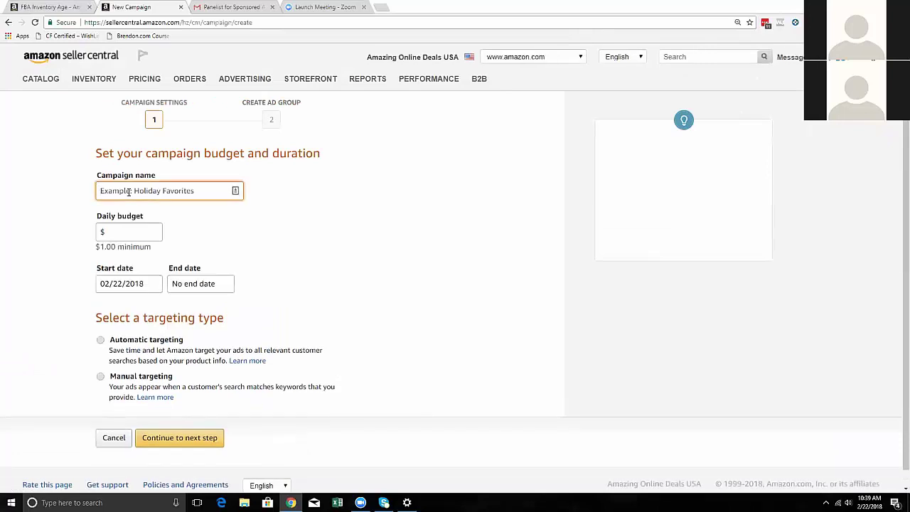
pyautogui.write('test campaign')
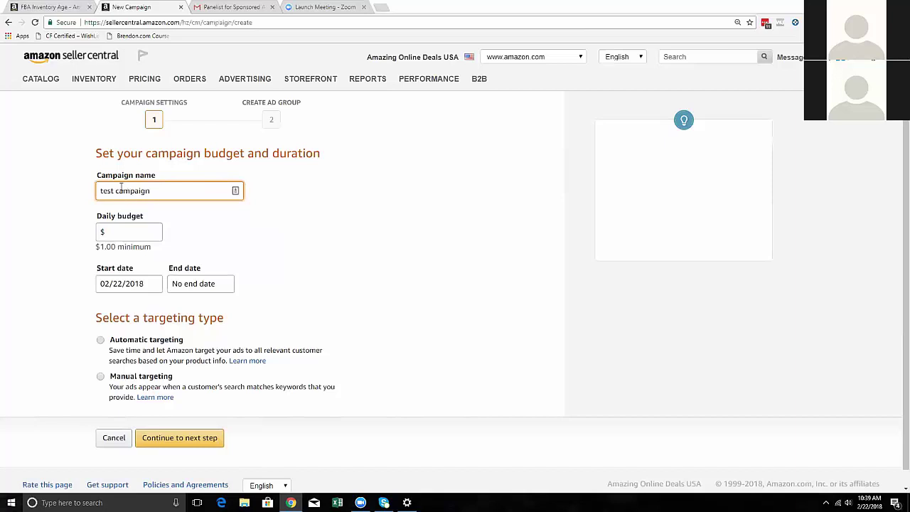
pyautogui.moveTo(264, 77)
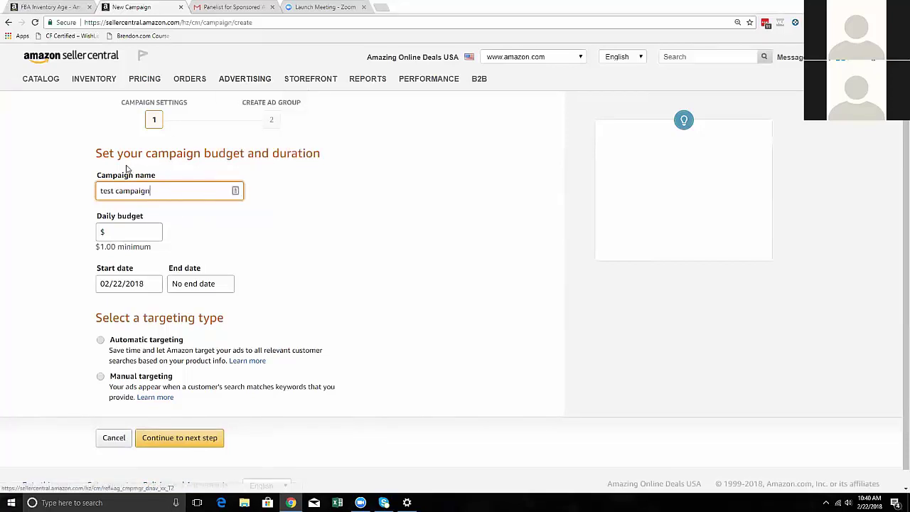
pyautogui.click(228, 101)
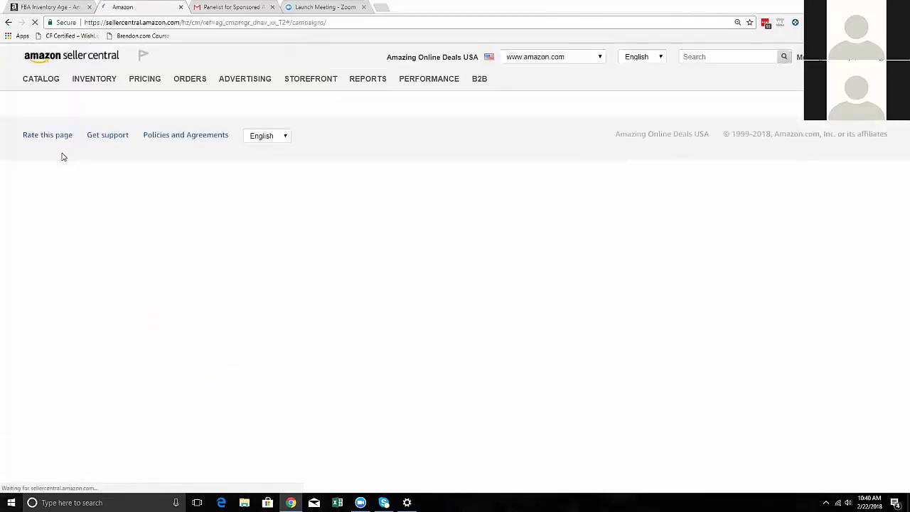
# Step: Start a new campaign named "test cmpaign" with a daily budget of $5.00
pyautogui.click(67, 238)
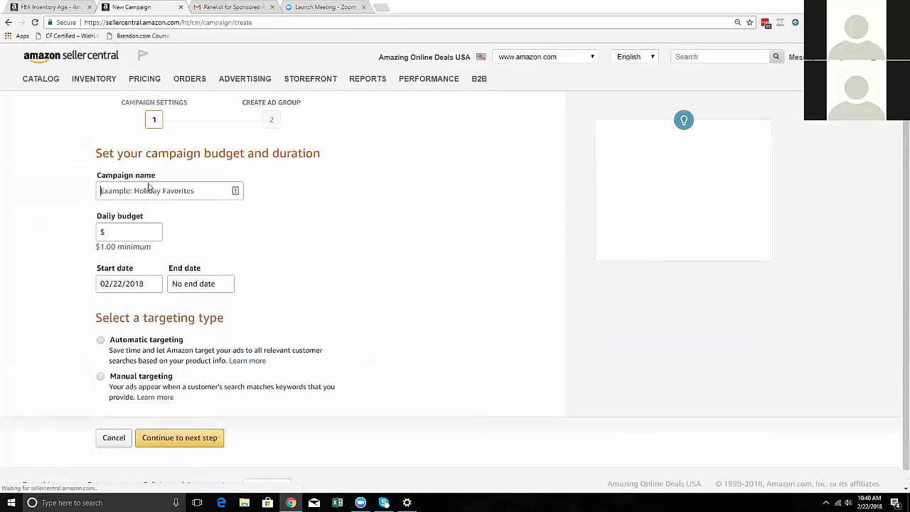
pyautogui.click(149, 192)
pyautogui.write('test cmpaign')
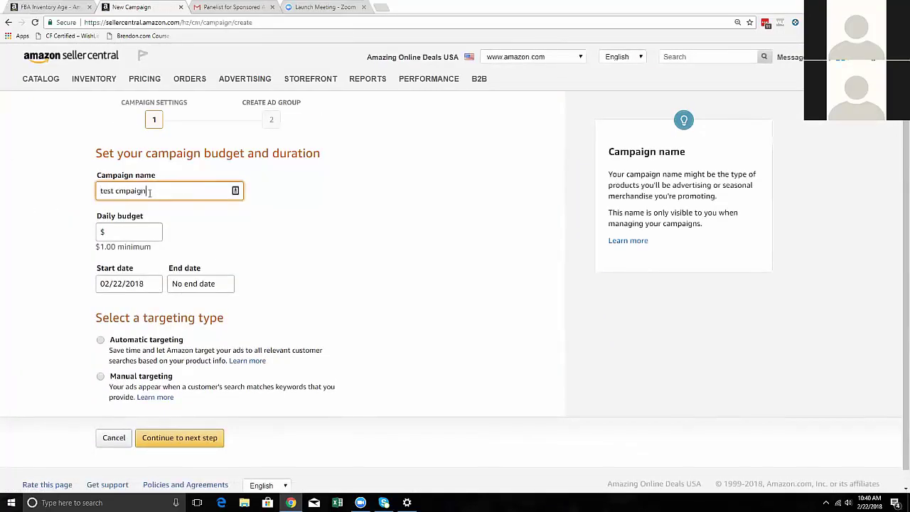
pyautogui.press('Tab')
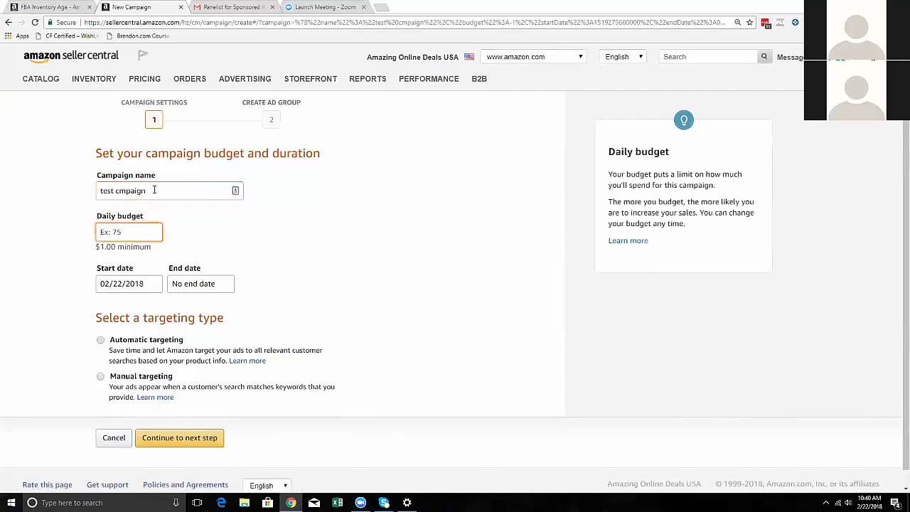
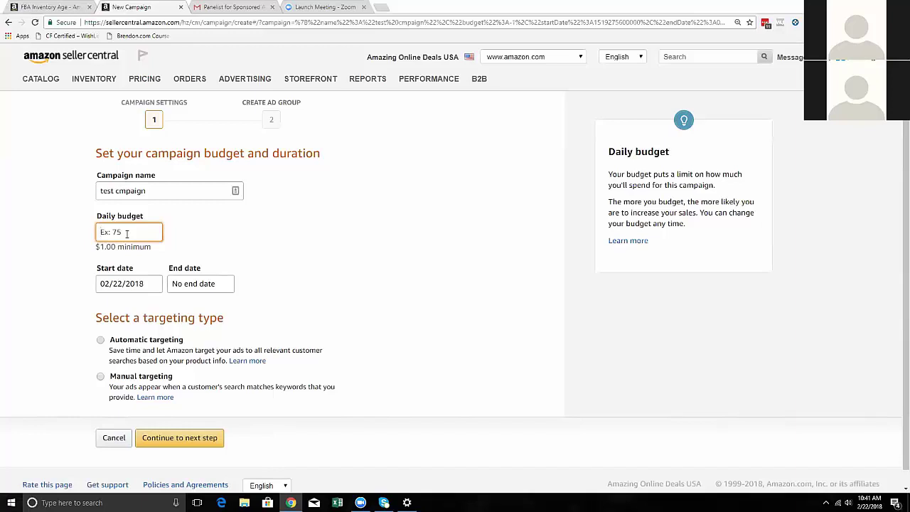
pyautogui.write('5')
pyautogui.click(45, 216)
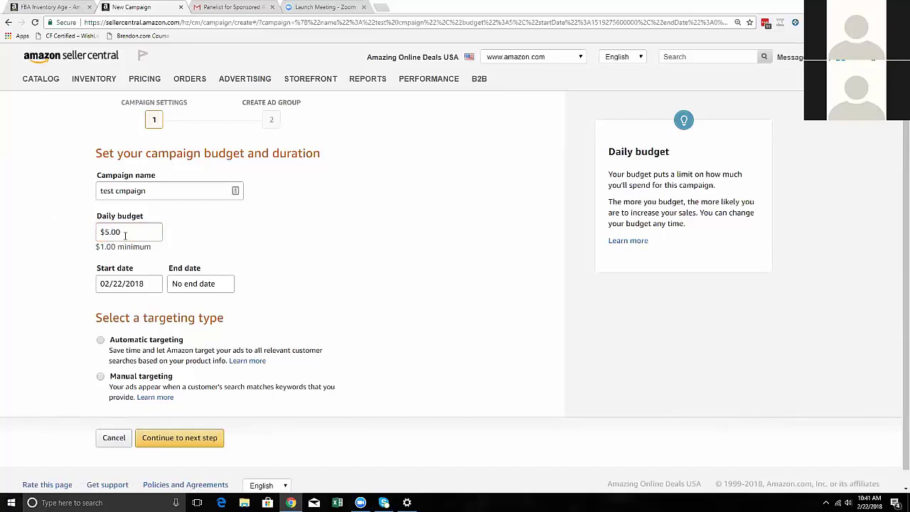
pyautogui.moveTo(120, 231); pyautogui.dragTo(88, 236)
pyautogui.click(86, 235)
pyautogui.click(122, 231)
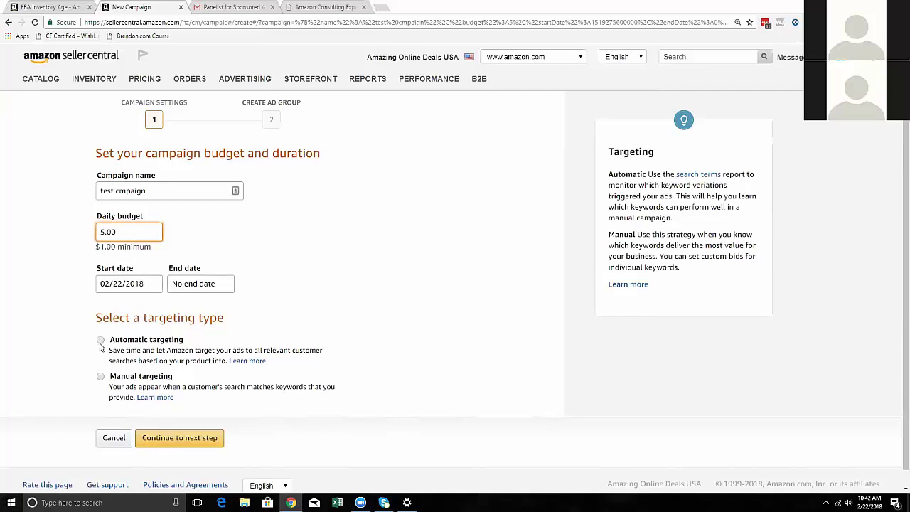
# Step: Choose automatic targeting for the campaign and correct its name to "test campaign"
pyautogui.click(101, 340)
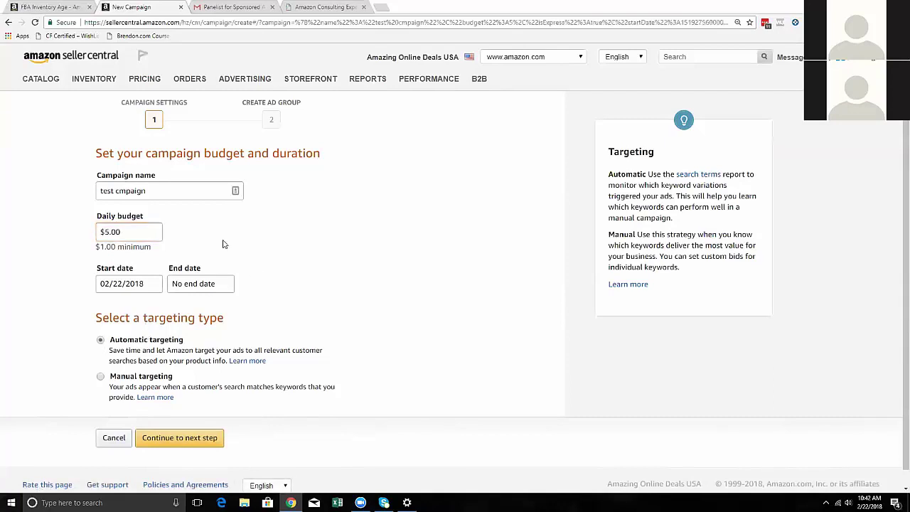
pyautogui.click(117, 190)
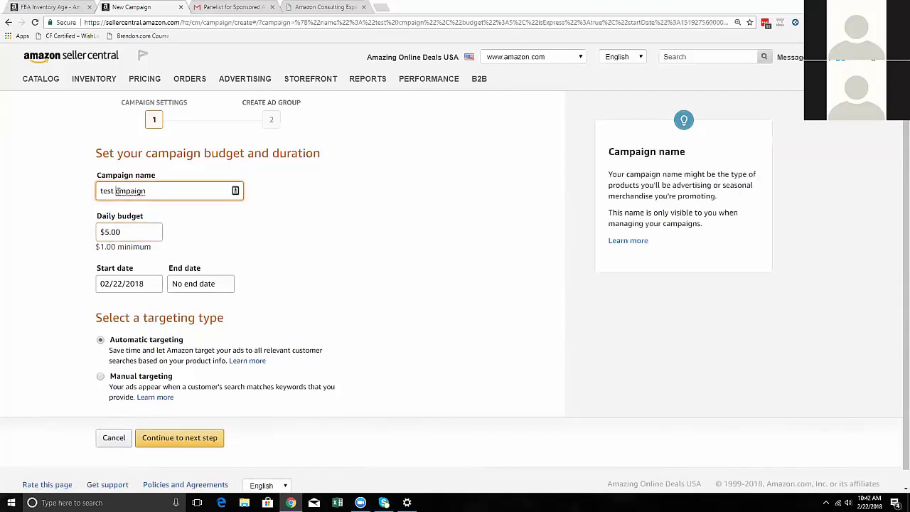
pyautogui.write('a')
pyautogui.click(219, 238)
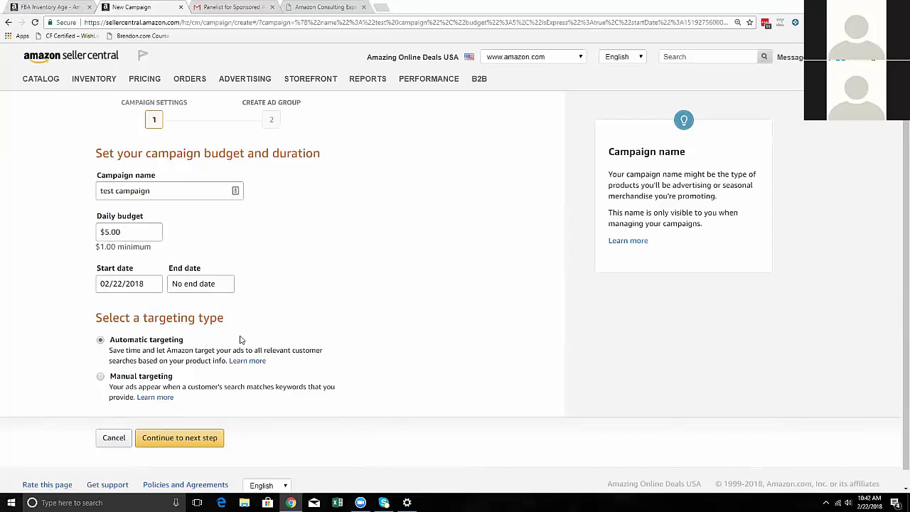
# Step: Switch the campaign's targeting type to manual and return it to automatic
pyautogui.scroll(-1, 131, 325)
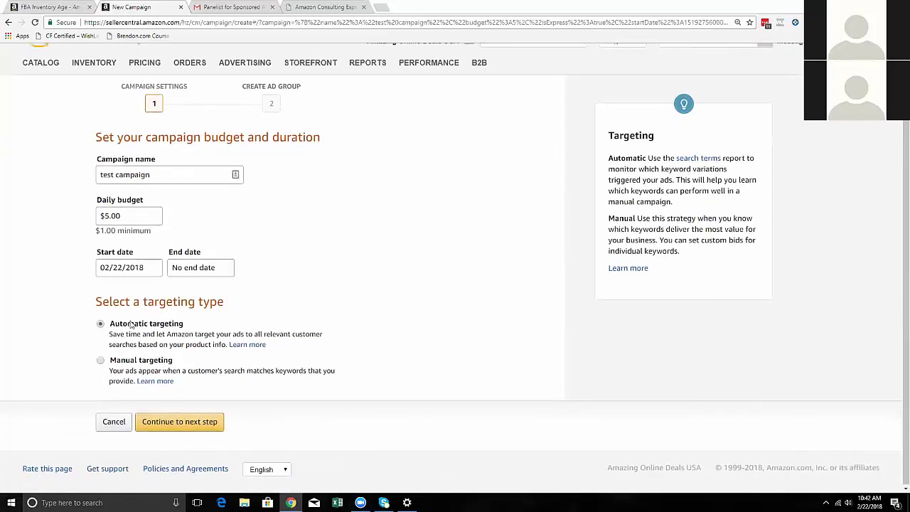
pyautogui.moveTo(110, 329); pyautogui.dragTo(193, 344)
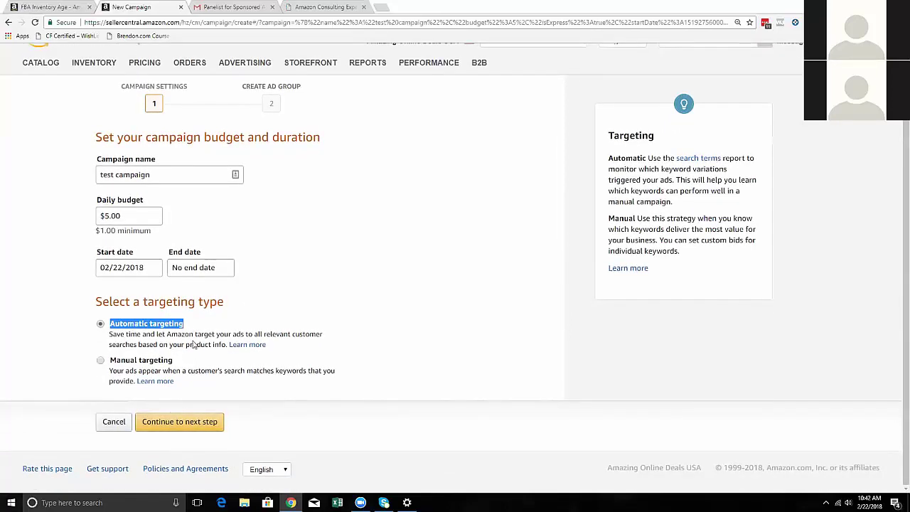
pyautogui.click(201, 348)
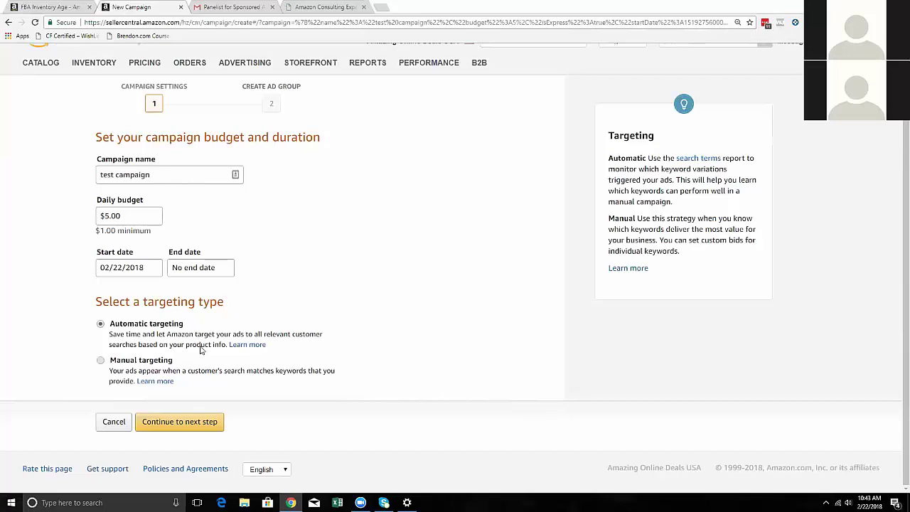
pyautogui.click(101, 360)
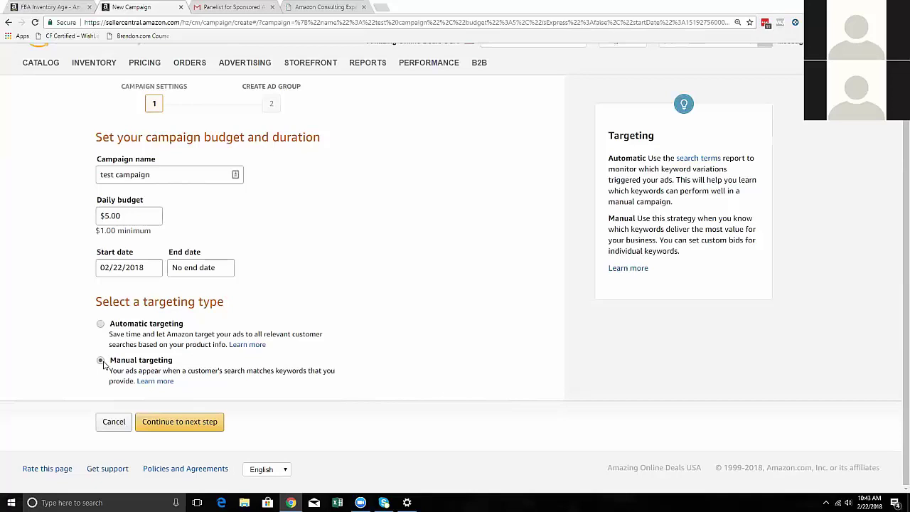
pyautogui.click(101, 324)
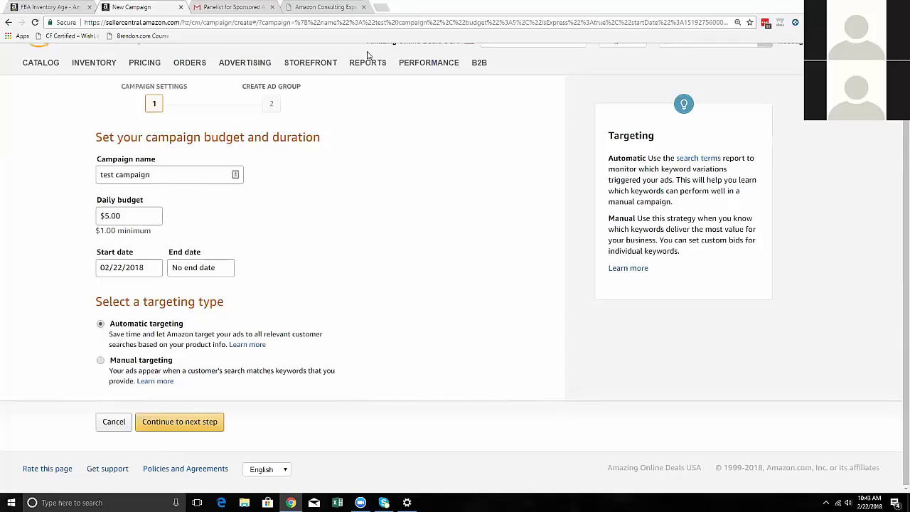
# Step: Open the Amazon storefront in a new browser tab and search for "lip stick"
pyautogui.moveTo(370, 60)
pyautogui.hotkey('ctrl', 't')
pyautogui.write('am')
pyautogui.press('Return')
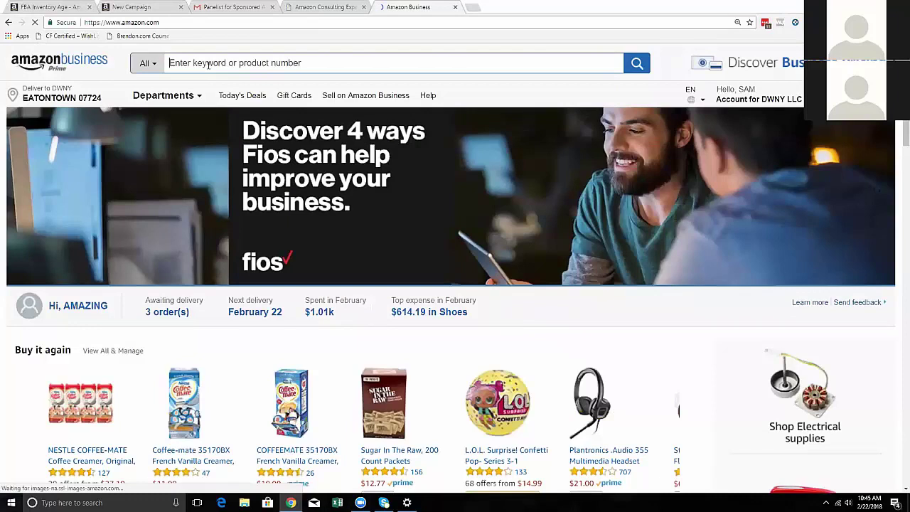
pyautogui.write('lip stick')
pyautogui.press('Return')
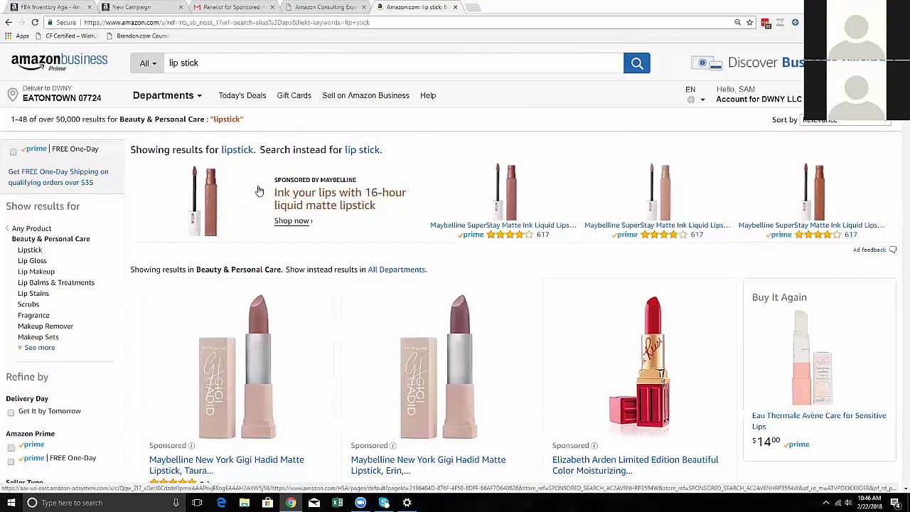
# Step: Examine the sponsored banner and sponsored product listings in the lipstick search results, and return to the new campaign's settings
pyautogui.scroll(-1, 324, 184)
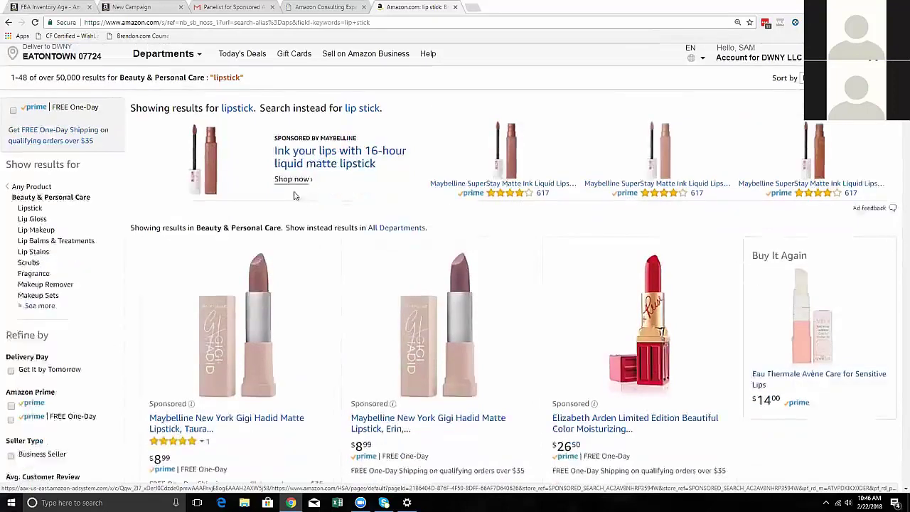
pyautogui.scroll(-1, 294, 195)
pyautogui.moveTo(150, 351); pyautogui.dragTo(191, 353)
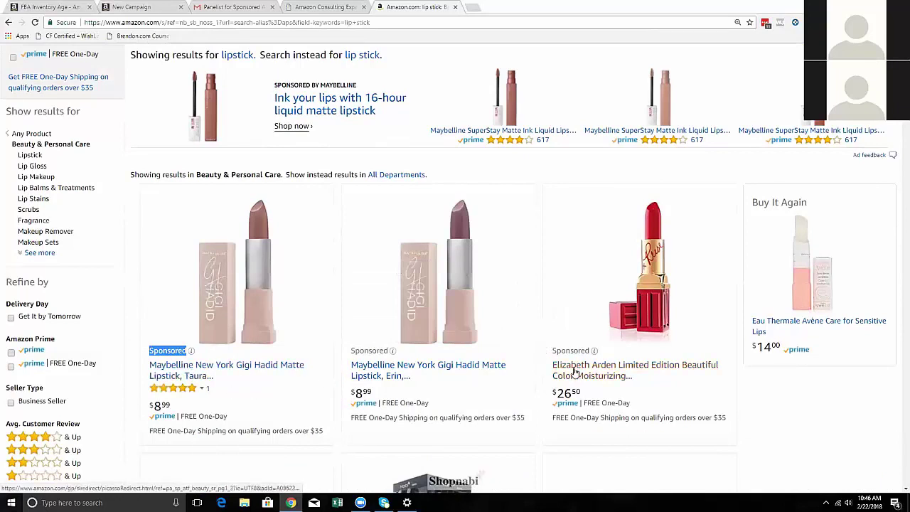
pyautogui.scroll(1, 284, 250)
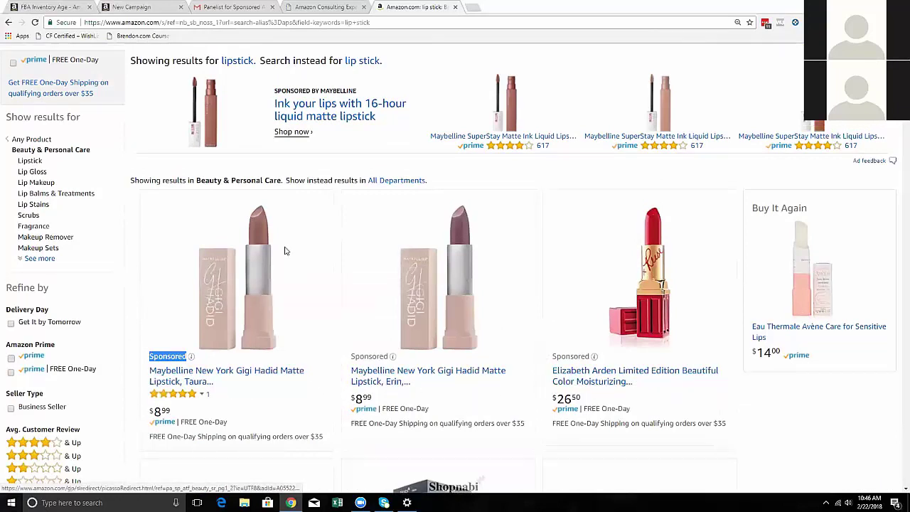
pyautogui.scroll(3, 284, 250)
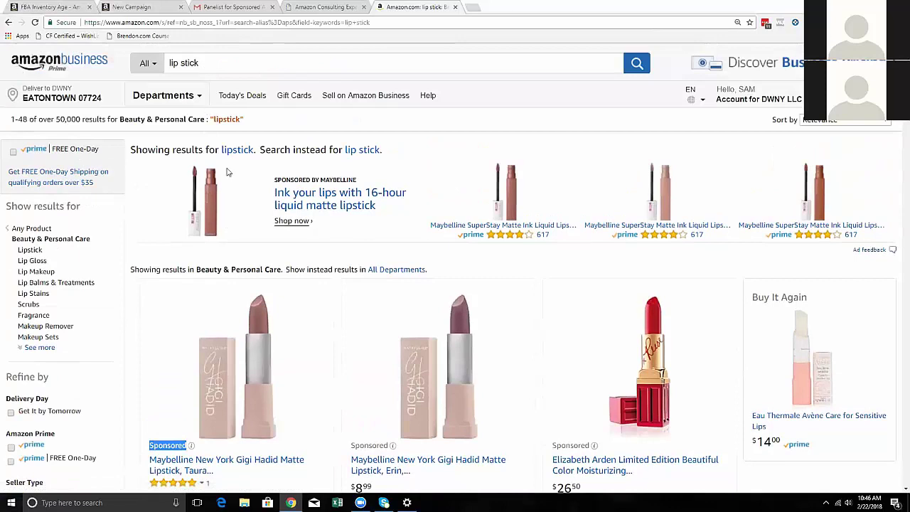
pyautogui.scroll(-3, 230, 173)
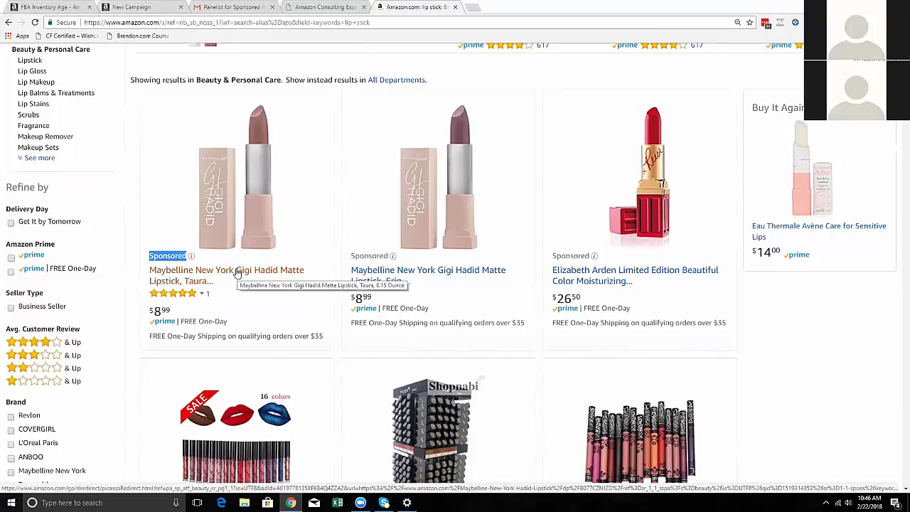
pyautogui.scroll(3, 237, 272)
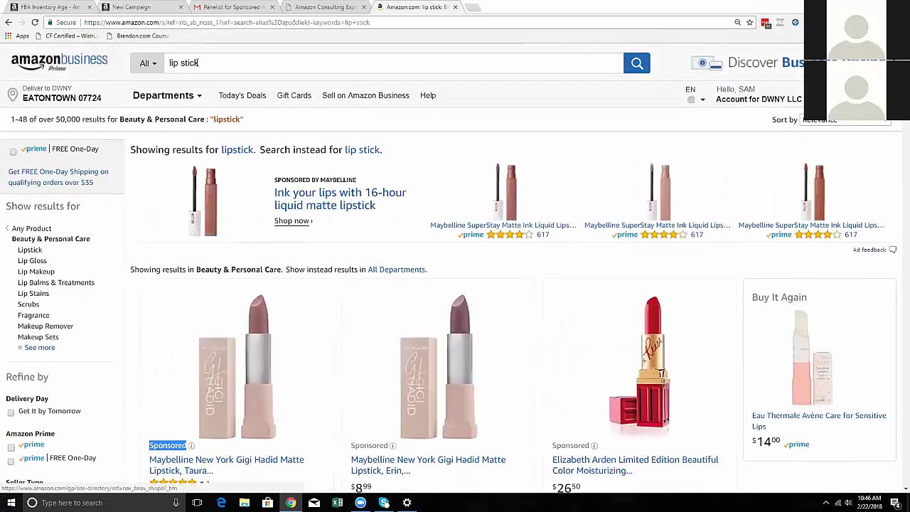
pyautogui.scroll(-2, 223, 92)
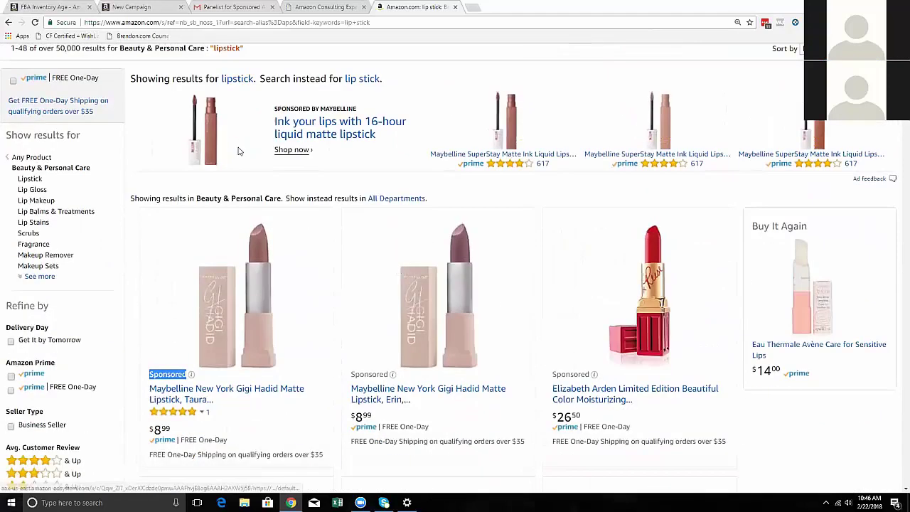
pyautogui.scroll(2, 220, 83)
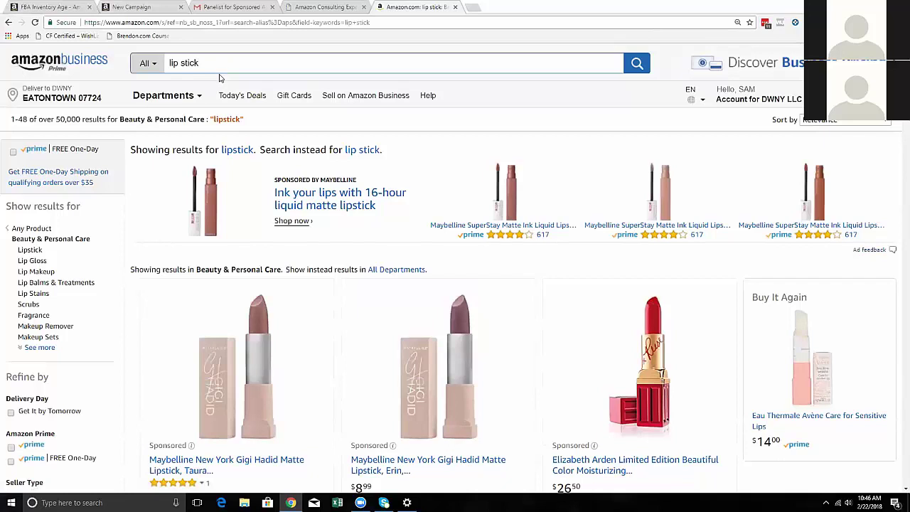
pyautogui.scroll(-1, 253, 170)
pyautogui.scroll(-2, 258, 213)
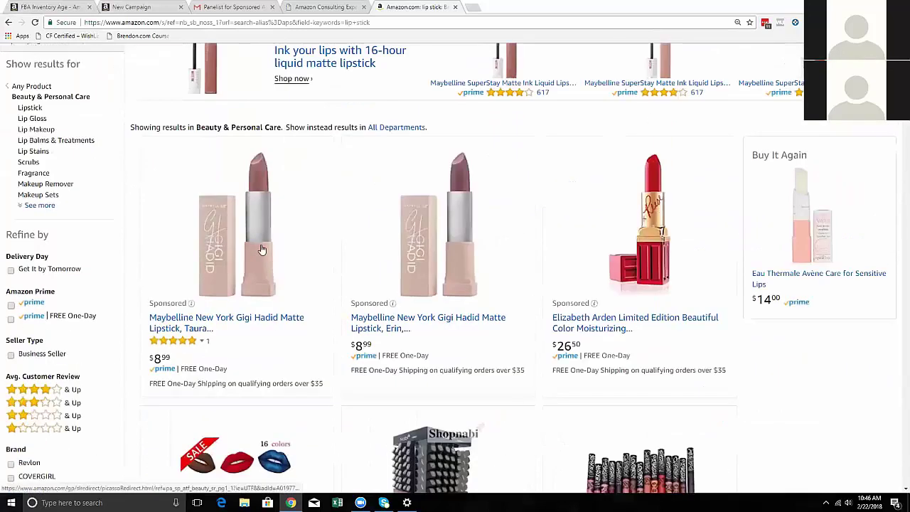
pyautogui.scroll(2, 268, 258)
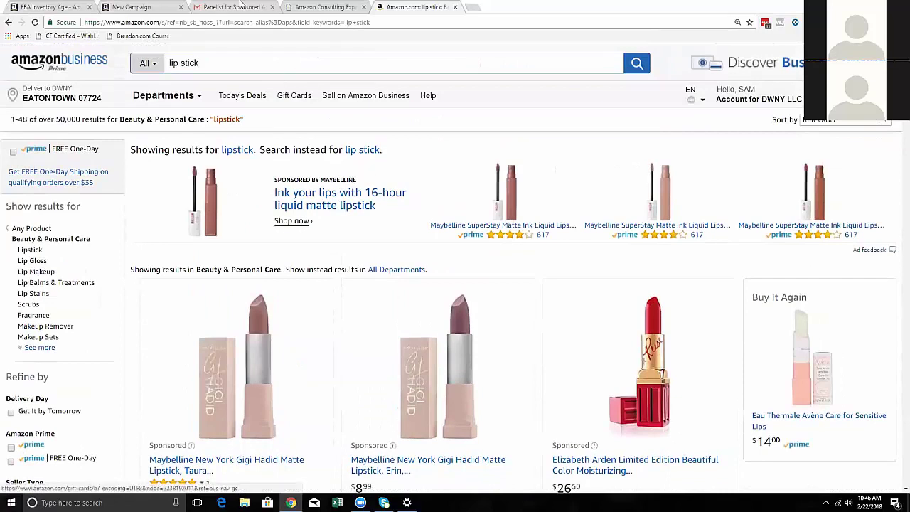
pyautogui.click(77, 8)
pyautogui.click(134, 7)
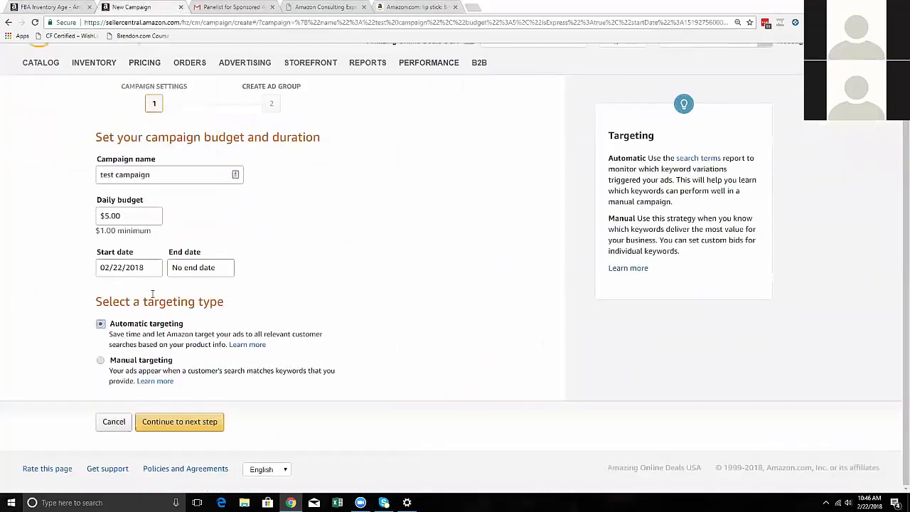
# Step: Switch the targeting type to manual targeting and back to automatic targeting
pyautogui.moveTo(116, 361); pyautogui.dragTo(173, 363)
pyautogui.click(173, 362)
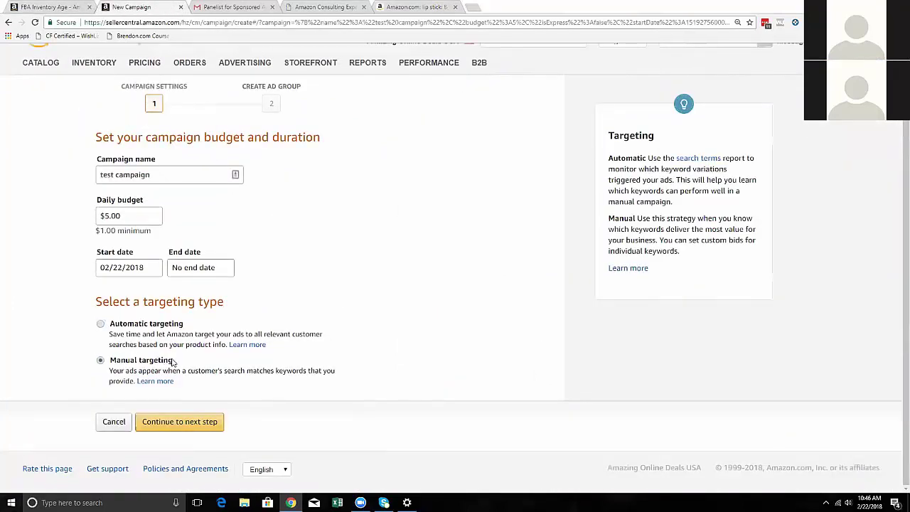
pyautogui.click(100, 325)
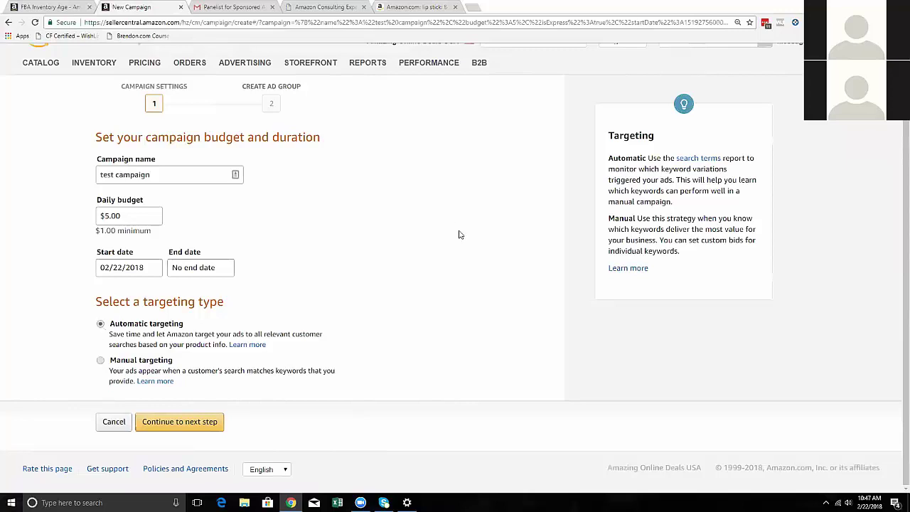
# Step: Return to the Amazon storefront, search for "lip stick for teens" and examine the sponsored banner and product listings in the results
pyautogui.hotkey('ctrl', 'Tab')
pyautogui.hotkey('ctrl', 'Tab')
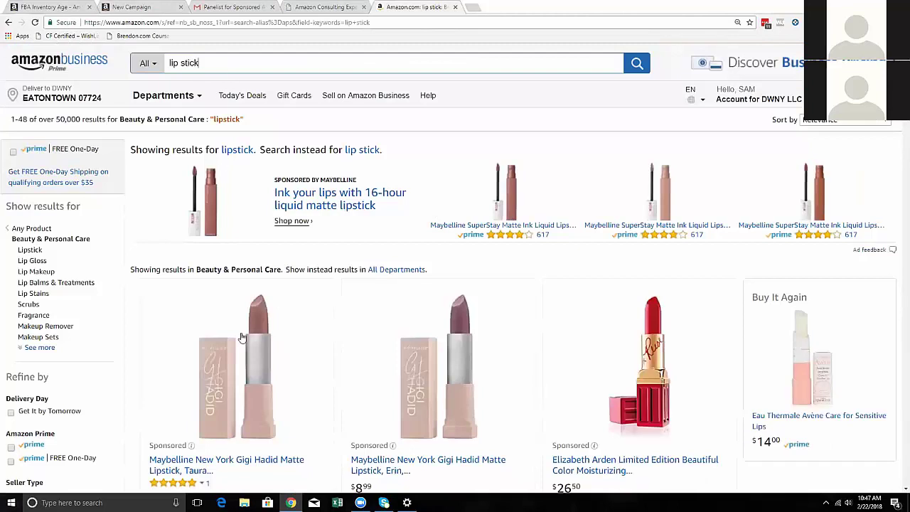
pyautogui.click(220, 61)
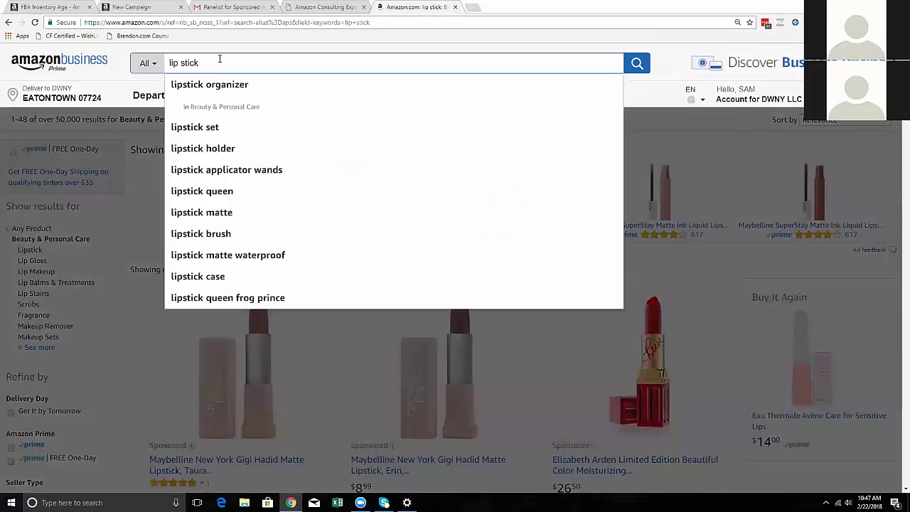
pyautogui.write('for teens')
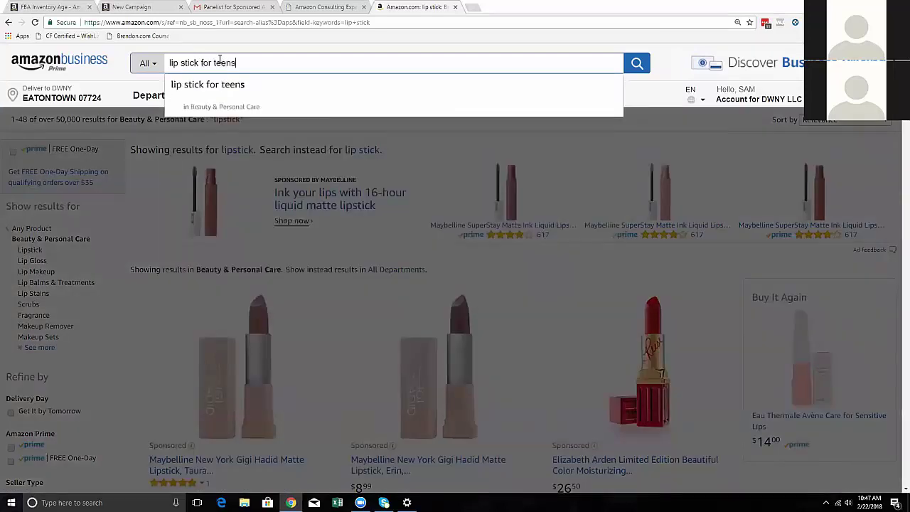
pyautogui.press('Return')
pyautogui.scroll(-1, 272, 226)
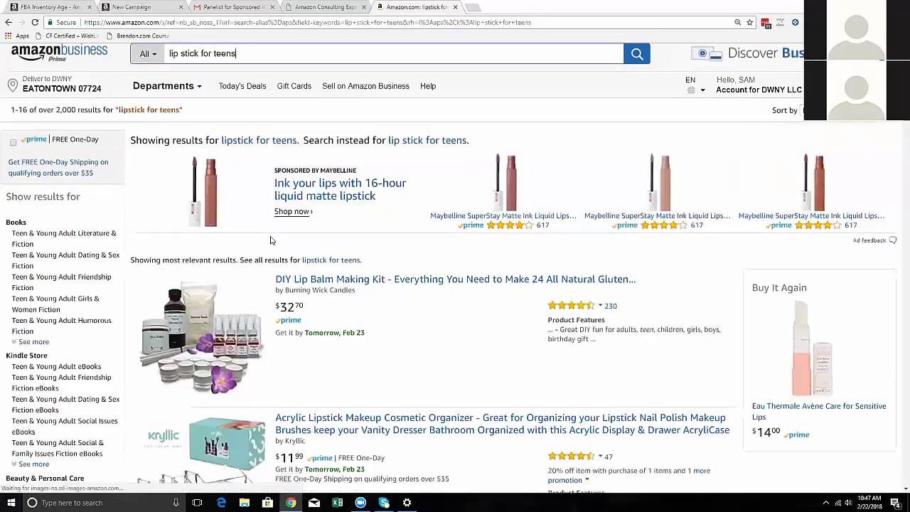
pyautogui.scroll(-1, 277, 220)
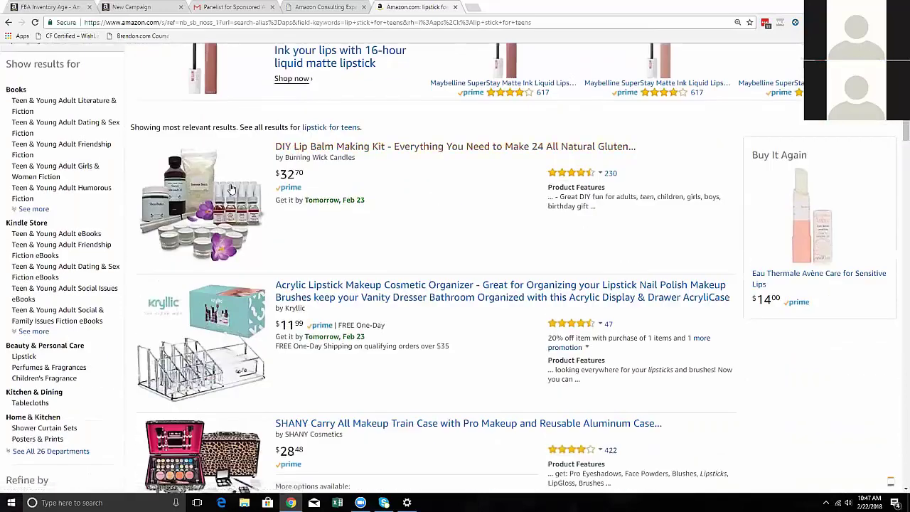
pyautogui.scroll(-1, 307, 192)
pyautogui.moveTo(308, 192)
pyautogui.scroll(-1, 308, 191)
pyautogui.scroll(3, 323, 206)
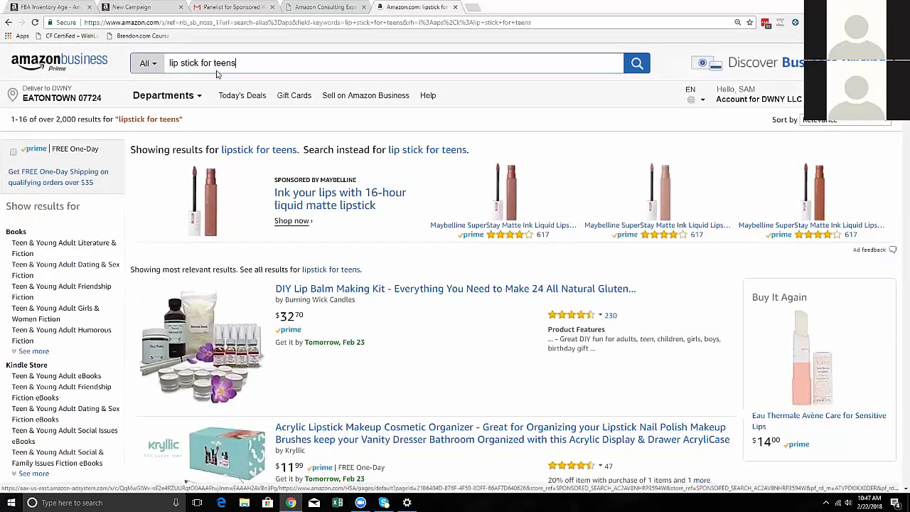
# Step: Extend the storefront search phrase to "red lip stick for teens" and run the search
pyautogui.moveTo(166, 63); pyautogui.dragTo(199, 65)
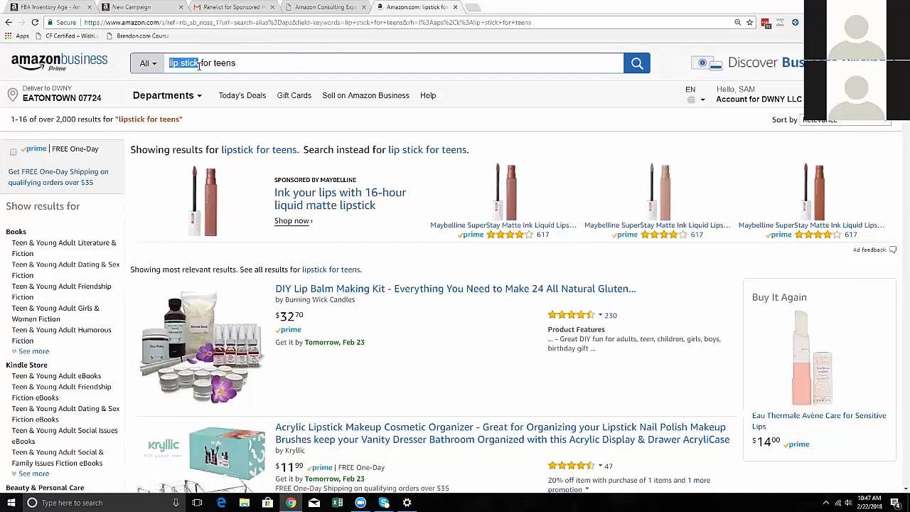
pyautogui.keyDown('shift'); pyautogui.click(243, 68); pyautogui.keyUp('shift')
pyautogui.click(244, 67)
pyautogui.moveTo(168, 62); pyautogui.dragTo(290, 63)
pyautogui.click(251, 63)
pyautogui.click(170, 63)
pyautogui.write('red')
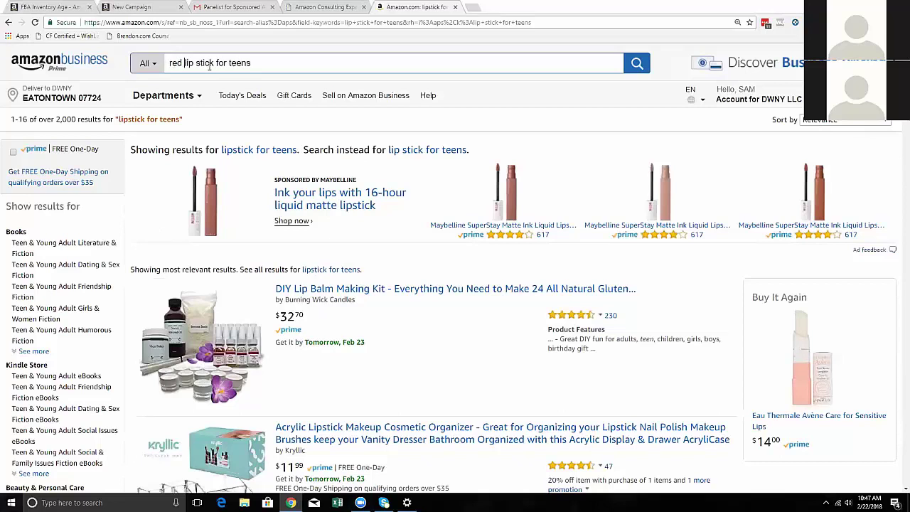
pyautogui.press('Return')
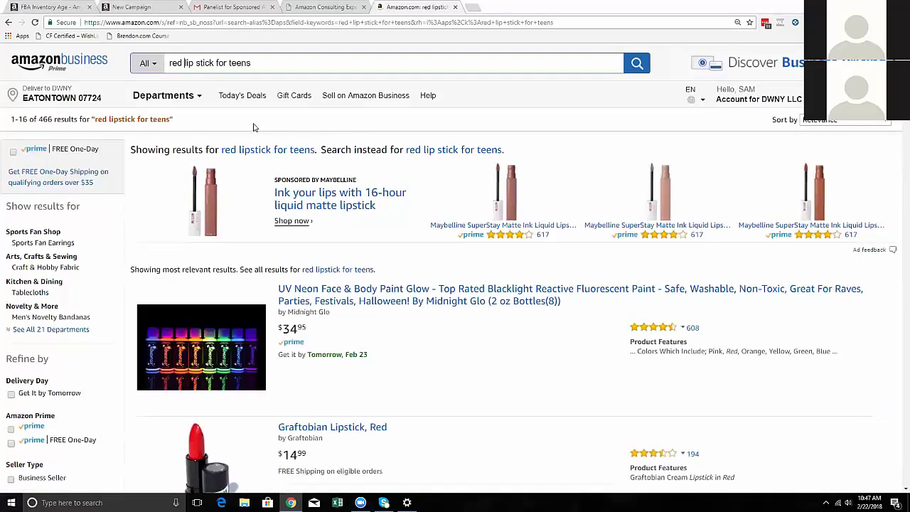
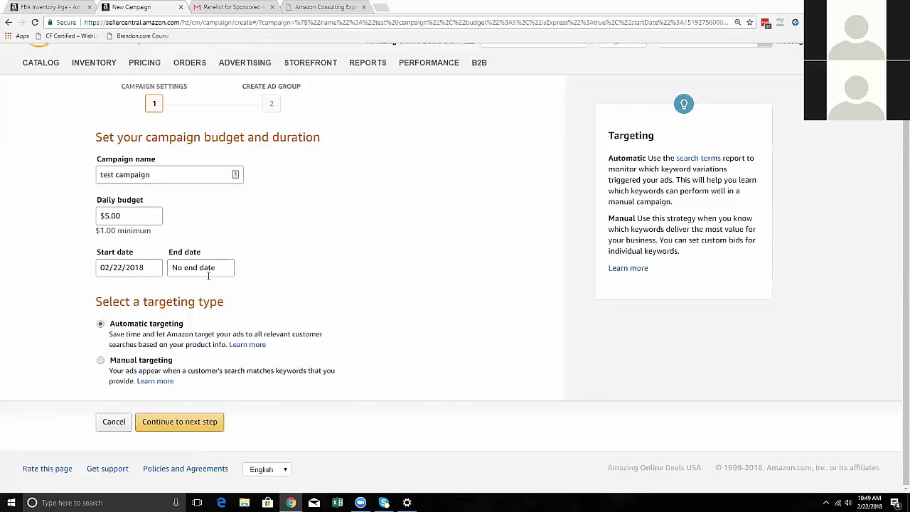
# Step: Continue from the campaign settings to the ad group creation and name the ad group "little bra"
pyautogui.click(178, 425)
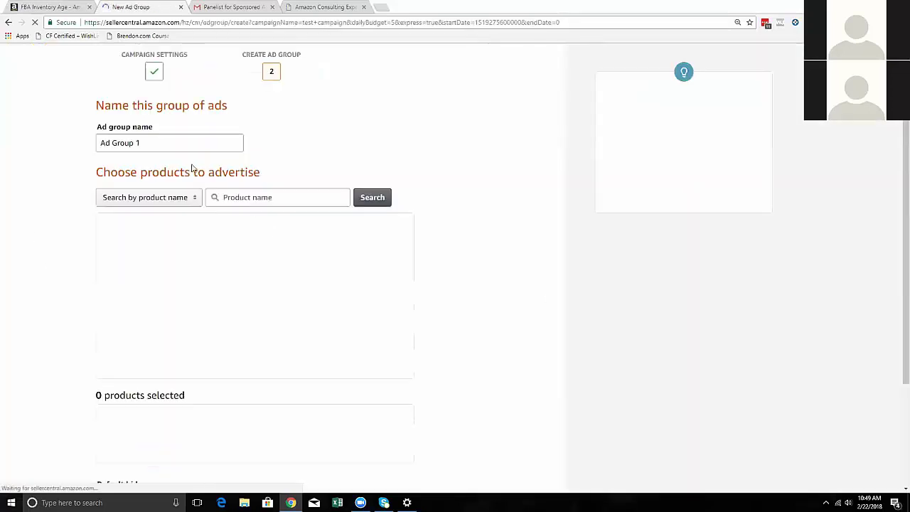
pyautogui.click(179, 188)
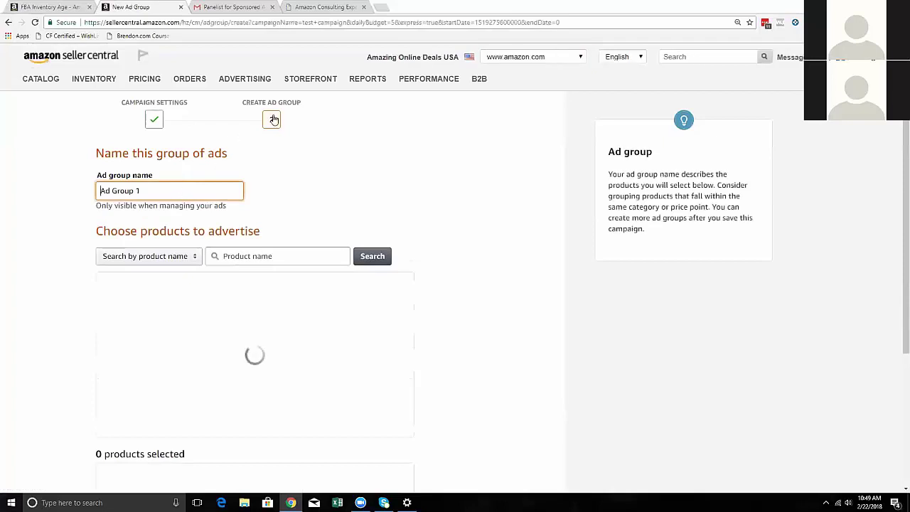
pyautogui.moveTo(187, 186); pyautogui.dragTo(61, 193)
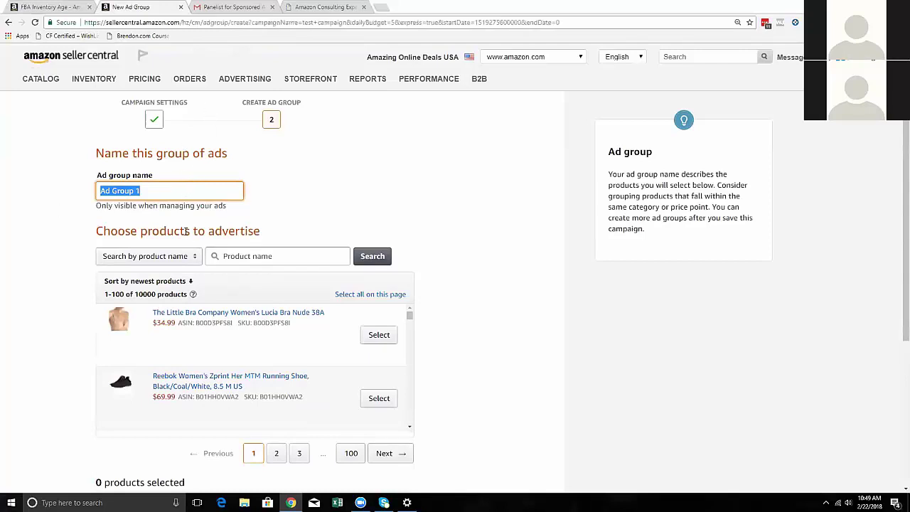
pyautogui.moveTo(208, 316)
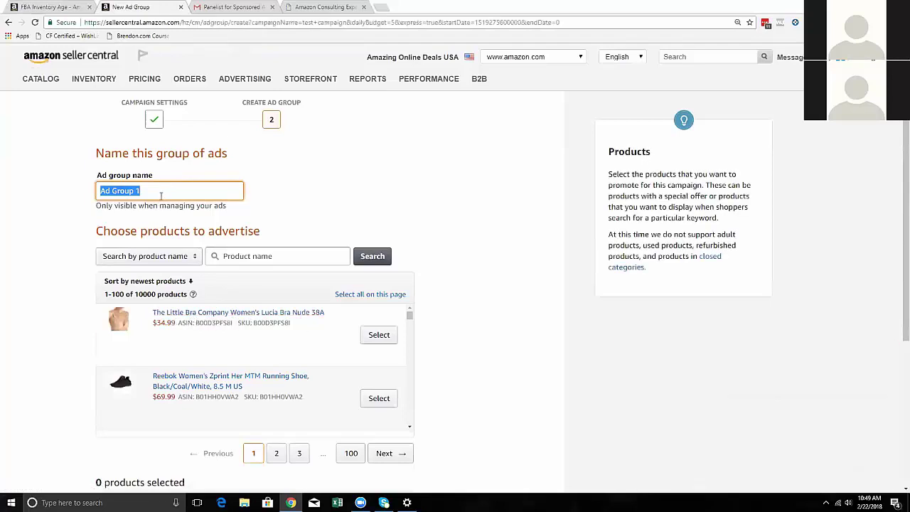
pyautogui.write('little bra')
# Step: Search the products to advertise by product name for "little bra company"
pyautogui.click(189, 256)
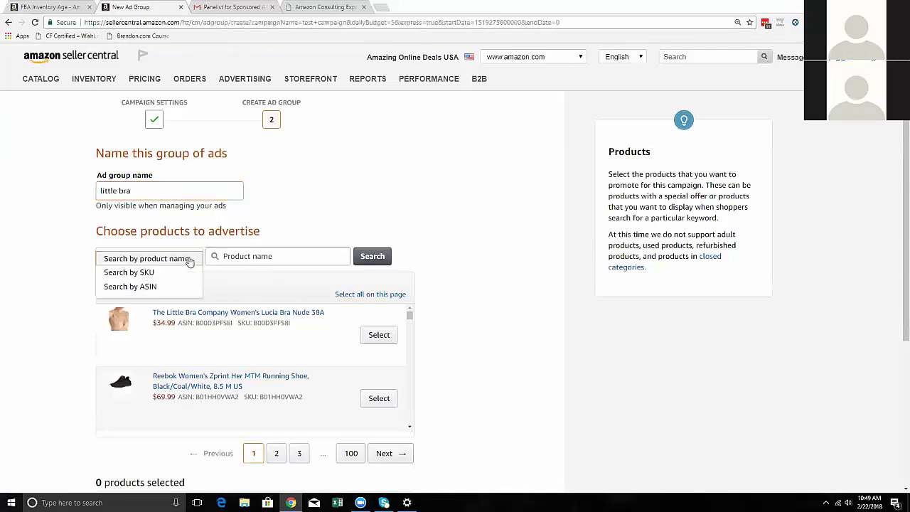
pyautogui.click(234, 259)
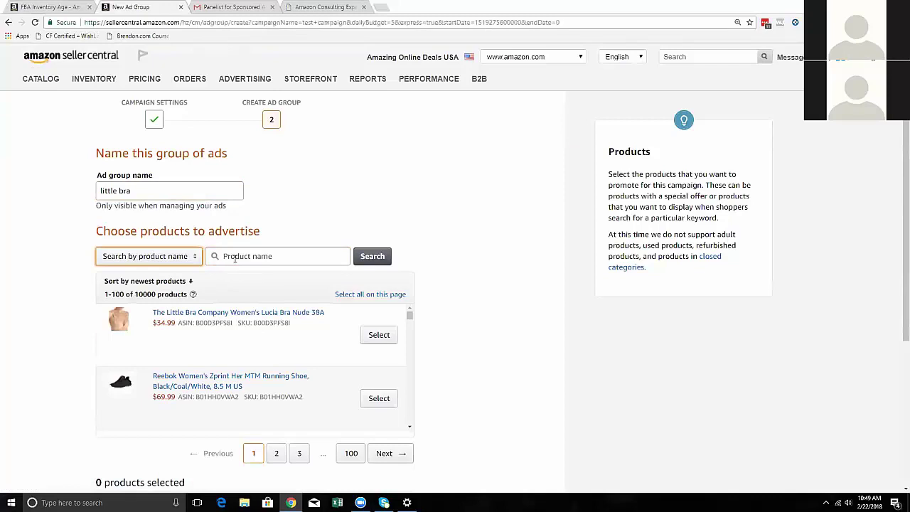
pyautogui.click(233, 257)
pyautogui.write('little bra company')
pyautogui.click(360, 258)
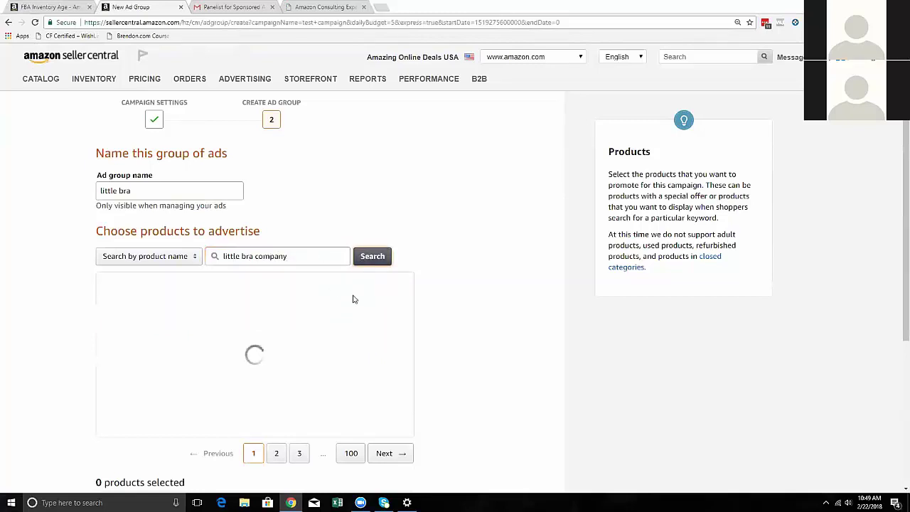
pyautogui.scroll(-1, 449, 246)
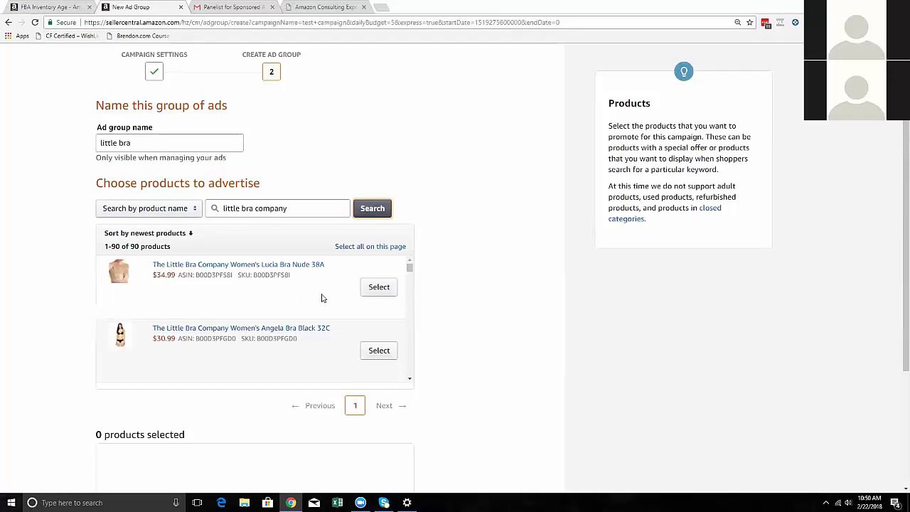
# Step: Add all products found on this page to the ad group and look through the list
pyautogui.click(369, 249)
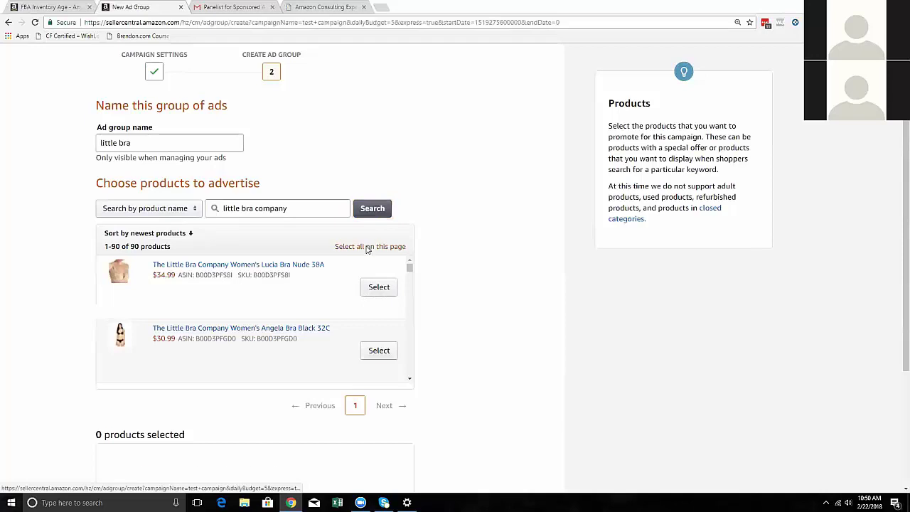
pyautogui.scroll(-2, 275, 364)
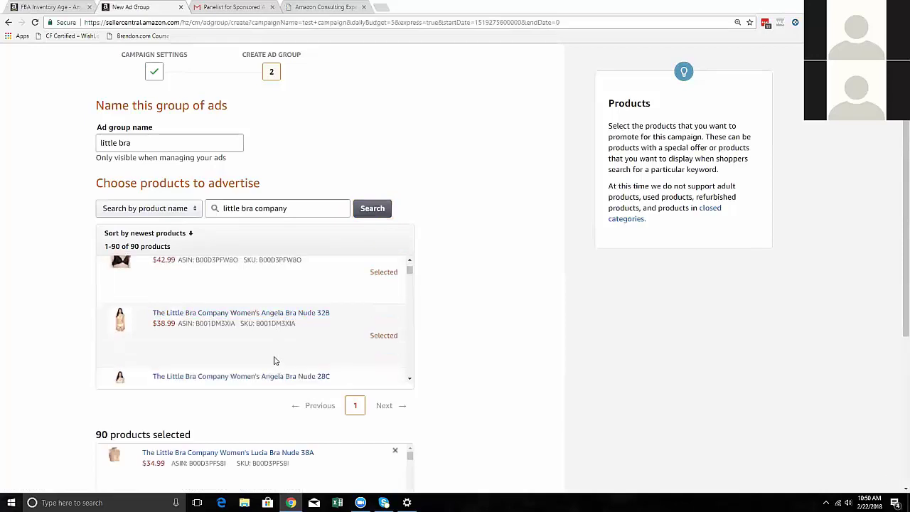
pyautogui.scroll(2, 274, 360)
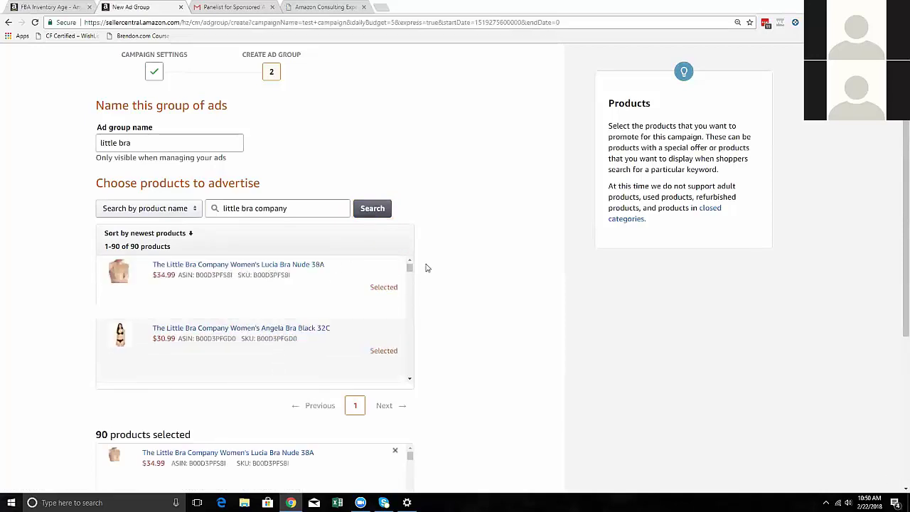
# Step: Remove products one after another from the start of the selected products list until 30 remain
pyautogui.scroll(-3, 426, 284)
pyautogui.scroll(-1, 213, 321)
pyautogui.scroll(1, 391, 264)
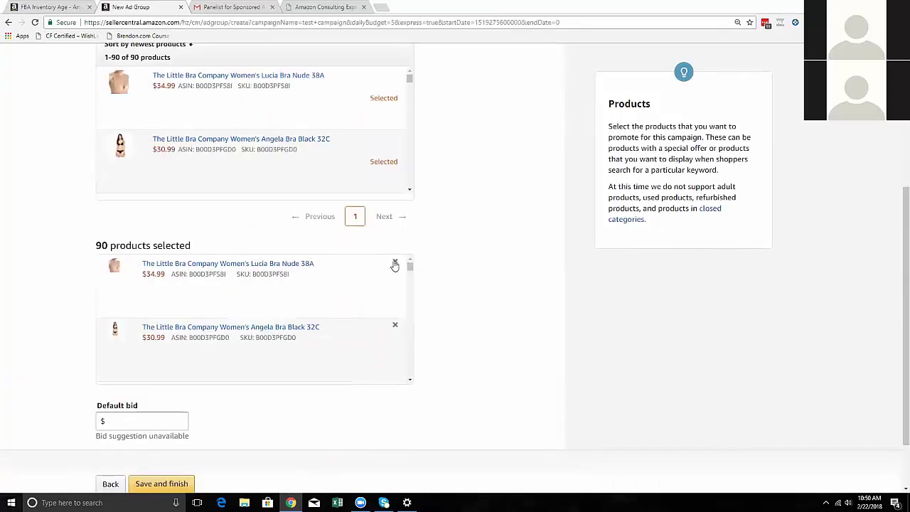
pyautogui.click(396, 265)
pyautogui.click(396, 266)
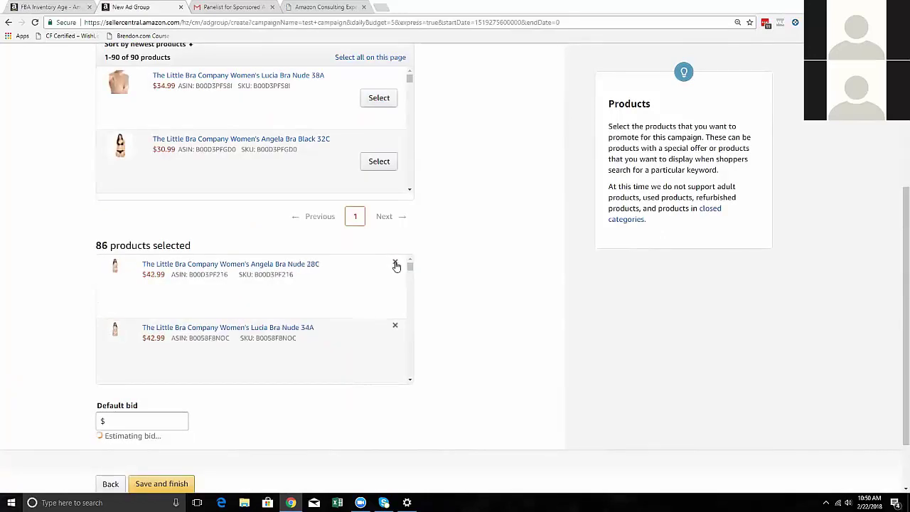
pyautogui.click(396, 265)
pyautogui.click(396, 265)
pyautogui.click(396, 265)
pyautogui.click(396, 265)
pyautogui.click(396, 265)
pyautogui.click(396, 265)
pyautogui.click(396, 265)
pyautogui.click(396, 265)
pyautogui.click(396, 265)
pyautogui.click(396, 265)
pyautogui.click(395, 265)
pyautogui.click(396, 265)
pyautogui.click(396, 265)
pyautogui.click(396, 265)
pyautogui.click(395, 266)
pyautogui.click(396, 265)
pyautogui.click(395, 265)
pyautogui.click(396, 265)
pyautogui.click(396, 265)
pyautogui.click(396, 265)
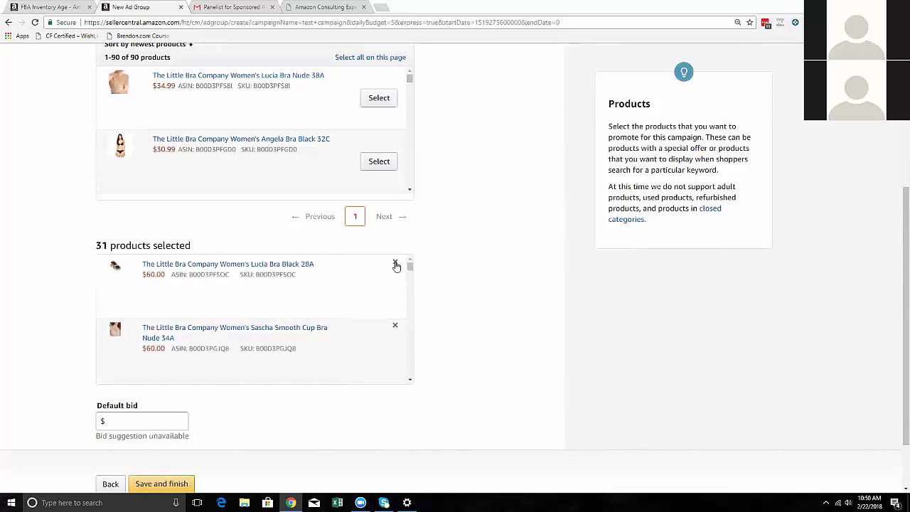
pyautogui.click(395, 265)
pyautogui.scroll(1, 425, 265)
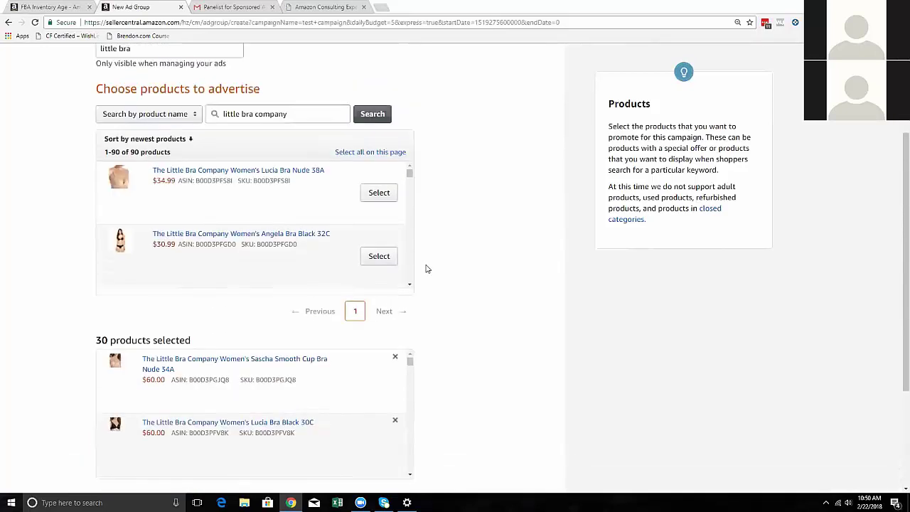
pyautogui.scroll(1, 172, 100)
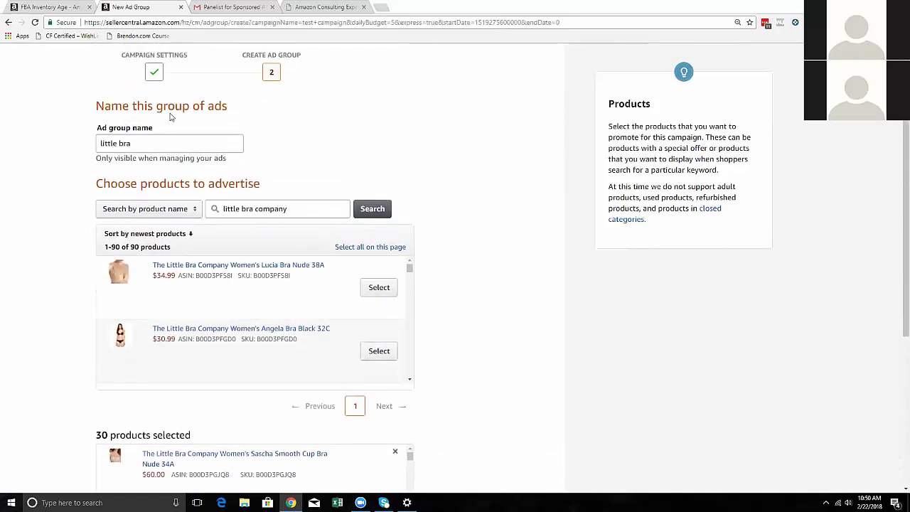
pyautogui.click(173, 145)
pyautogui.hotkey('ctrl', 'a')
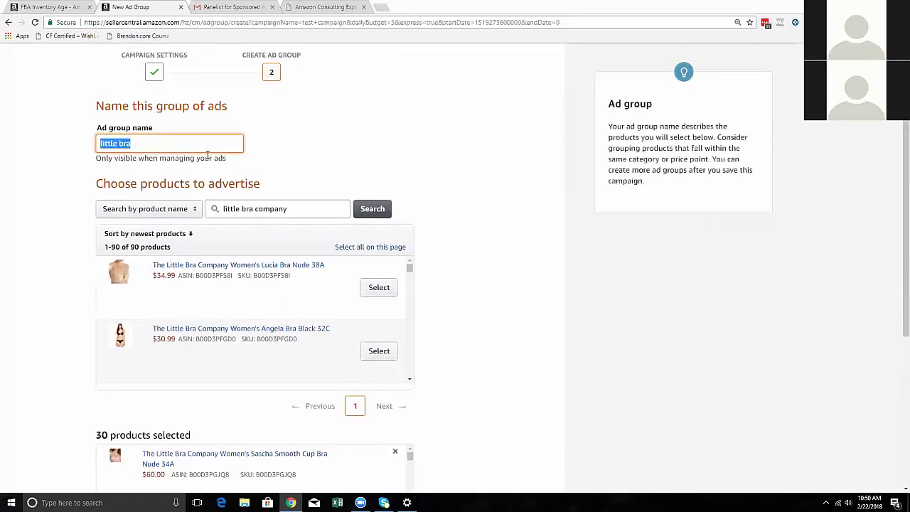
# Step: Set the ad group's default bid to $0.50
pyautogui.scroll(-4, 207, 155)
pyautogui.click(173, 371)
pyautogui.write('50.50')
pyautogui.moveTo(89, 363); pyautogui.dragTo(187, 368)
pyautogui.click(161, 375)
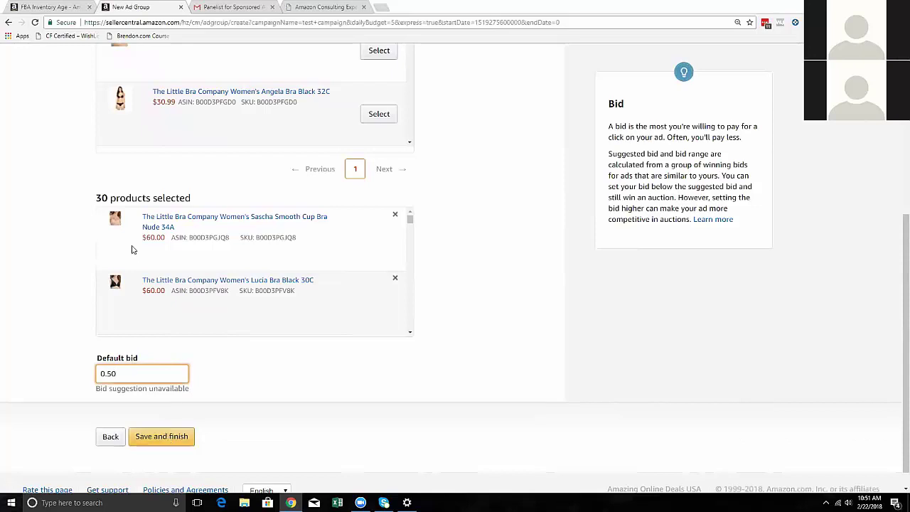
# Step: Recheck the ad group's name and selected products, and save and finish the campaign
pyautogui.scroll(3, 117, 98)
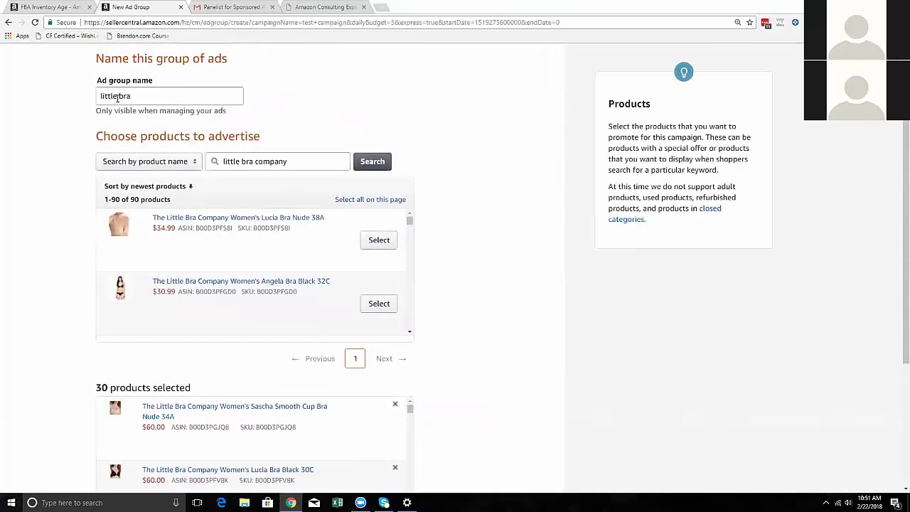
pyautogui.press('Tab')
pyautogui.scroll(-3, 150, 305)
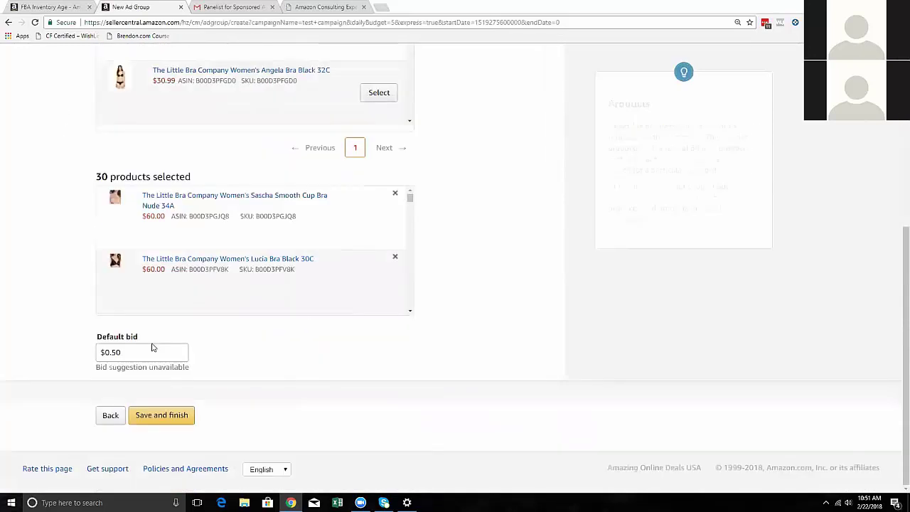
pyautogui.click(151, 350)
pyautogui.click(168, 418)
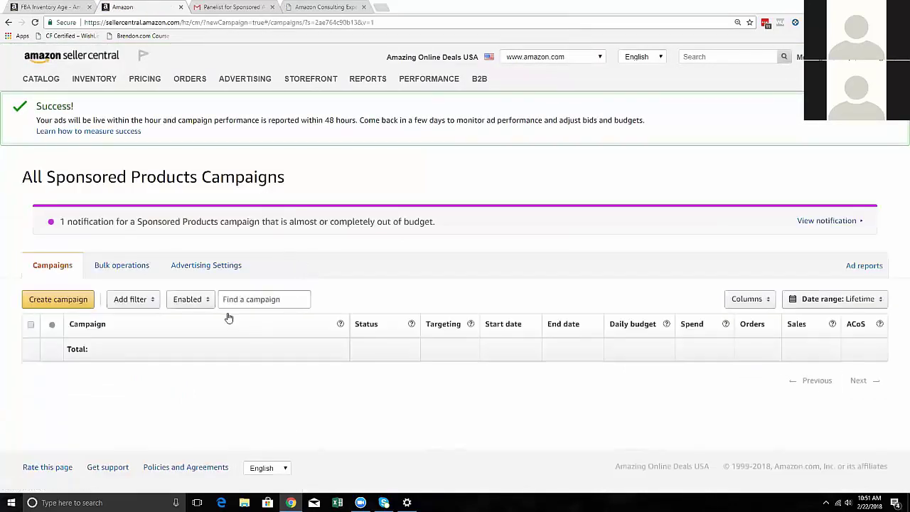
# Step: Find the test campaign in the campaign list and inspect its start date, end date and daily budget fields without editing them
pyautogui.scroll(-5, 185, 374)
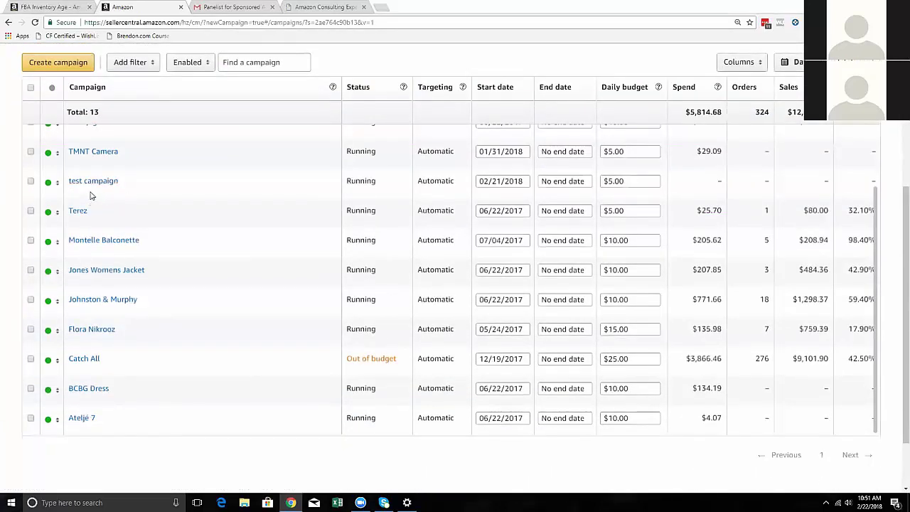
pyautogui.click(505, 181)
pyautogui.click(553, 181)
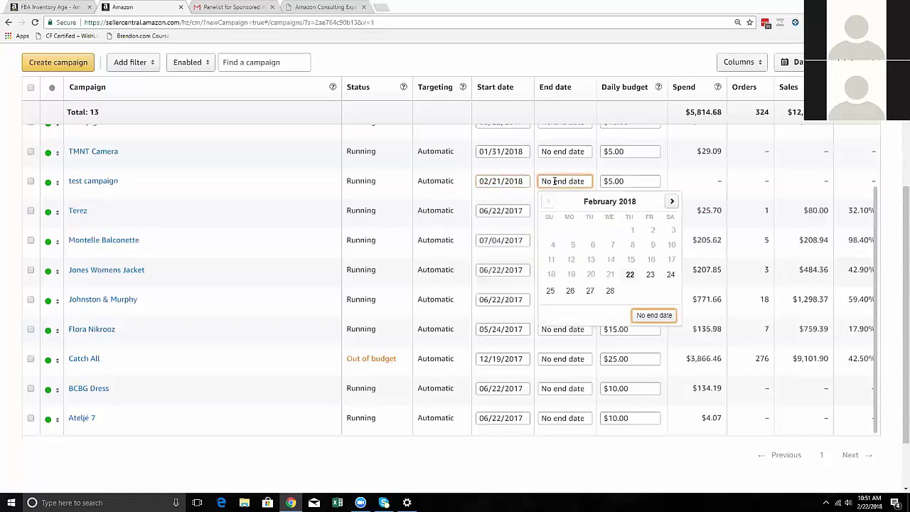
pyautogui.click(608, 181)
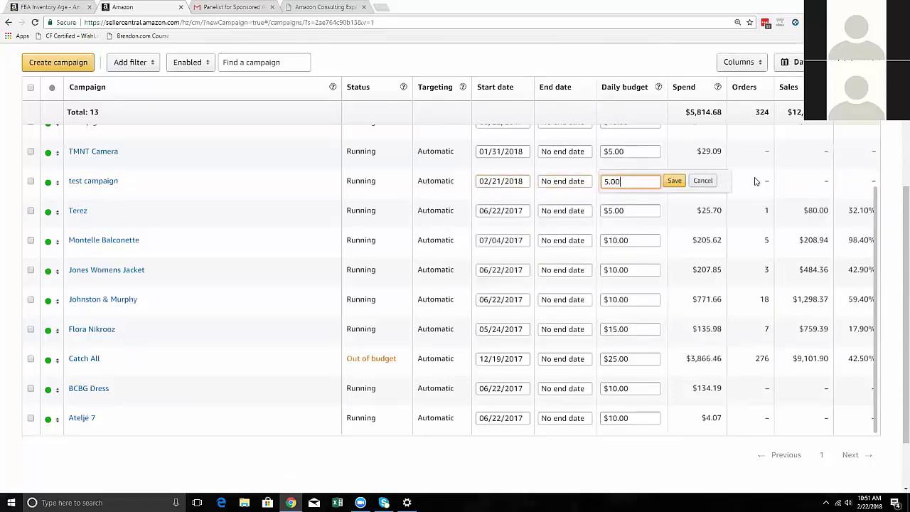
pyautogui.click(704, 181)
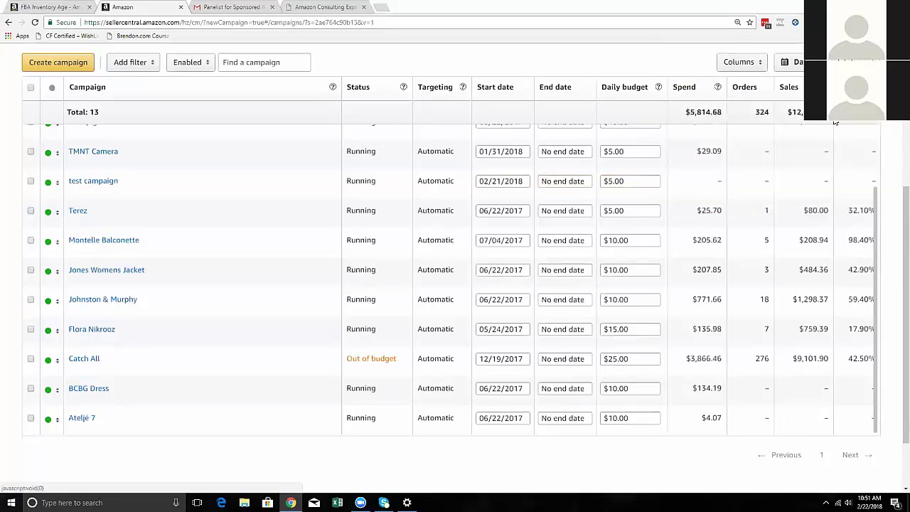
# Step: Read the definition of Advertising Cost of Sales and compare the Montelle Balconette campaign's ACoS with its spend and sales
pyautogui.moveTo(881, 86)
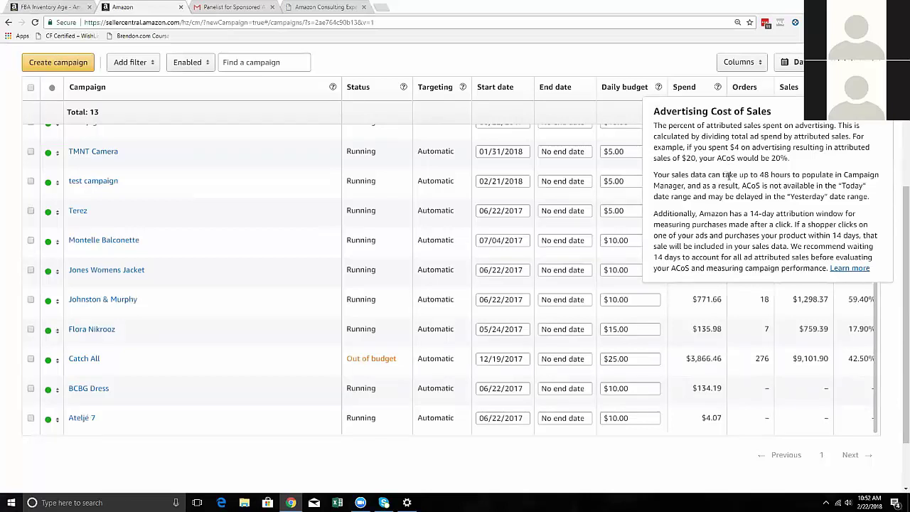
pyautogui.moveTo(653, 112); pyautogui.dragTo(771, 107)
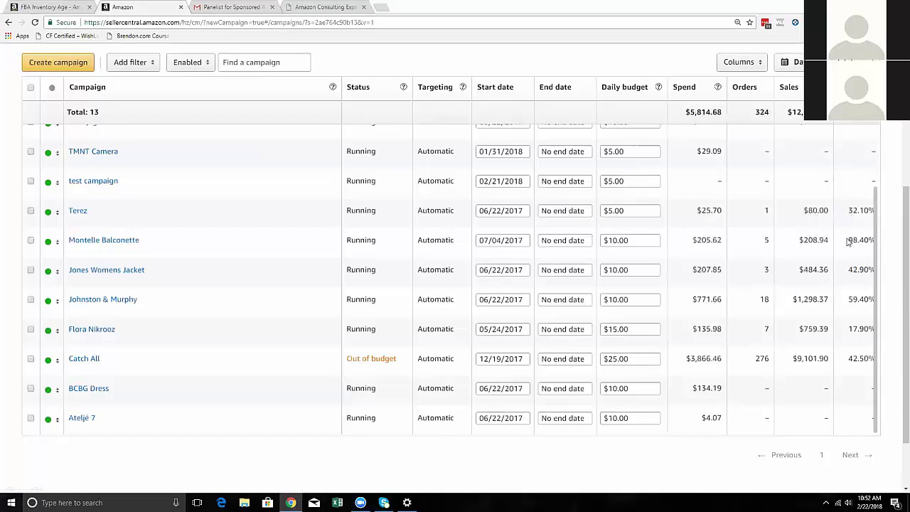
pyautogui.moveTo(846, 241); pyautogui.dragTo(868, 239)
pyautogui.moveTo(693, 240); pyautogui.dragTo(724, 240)
pyautogui.moveTo(803, 240); pyautogui.dragTo(833, 242)
# Step: Examine the Terez campaign's ACoS, spend, sales and orders in the campaign list
pyautogui.moveTo(846, 210); pyautogui.dragTo(874, 210)
pyautogui.click(735, 214)
pyautogui.moveTo(698, 216); pyautogui.dragTo(828, 211)
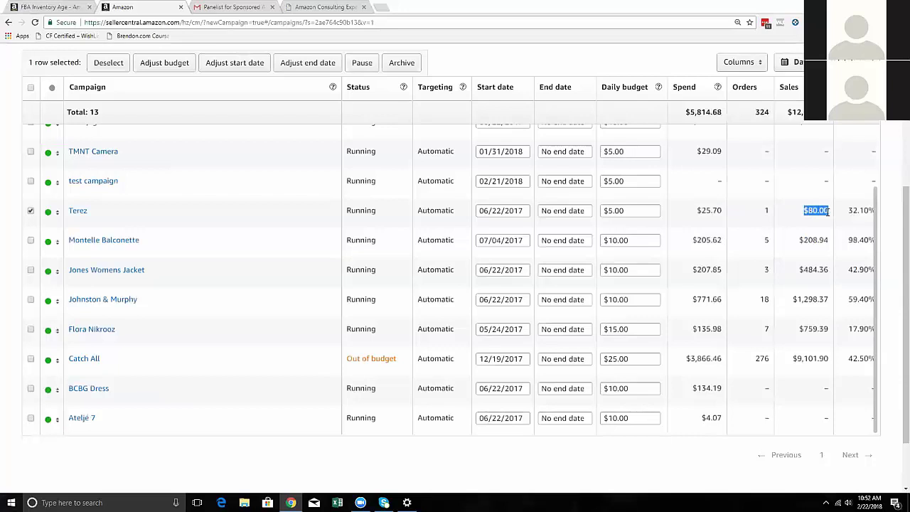
pyautogui.doubleClick(766, 211)
pyautogui.scroll(1, 798, 222)
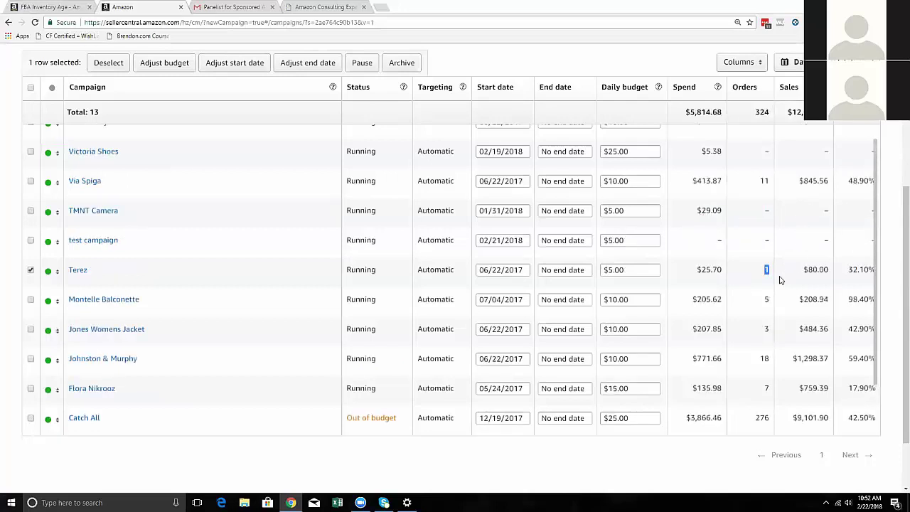
pyautogui.scroll(1, 779, 276)
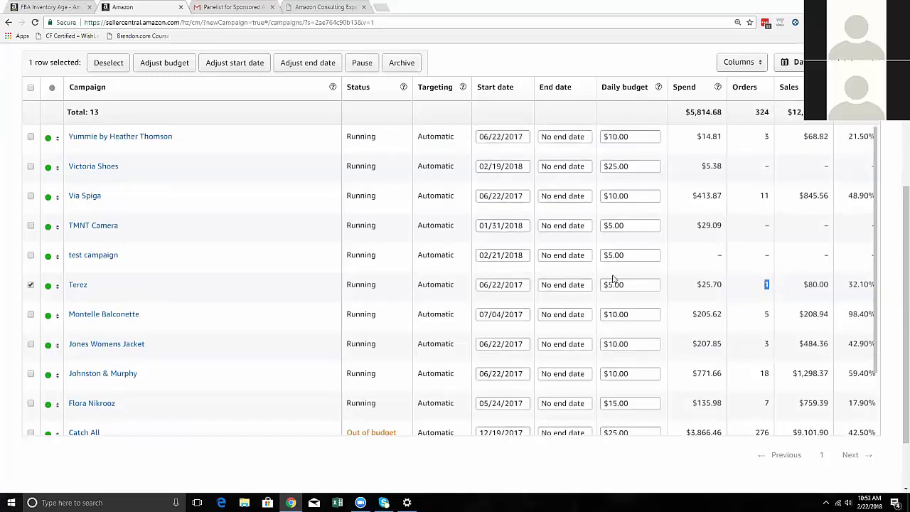
# Step: Open the test campaign and read the explanations of its click-through rate and spend metrics
pyautogui.click(96, 255)
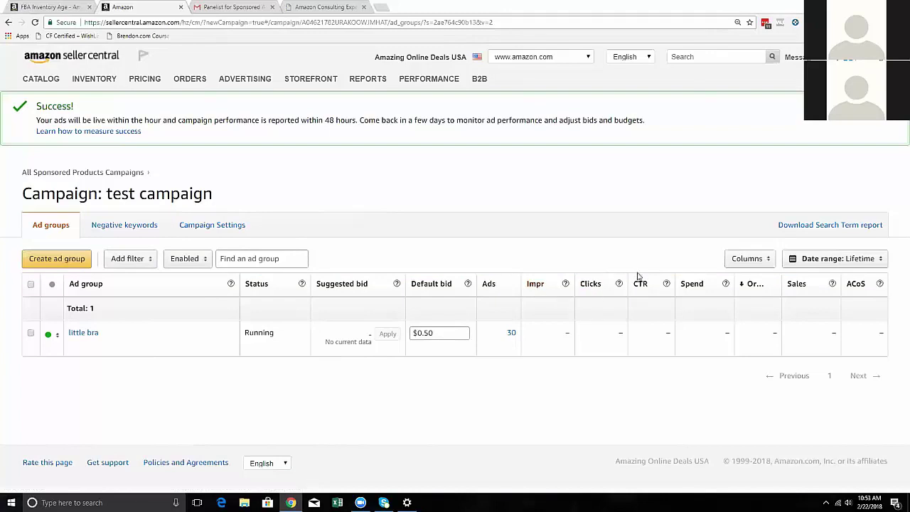
pyautogui.moveTo(666, 284)
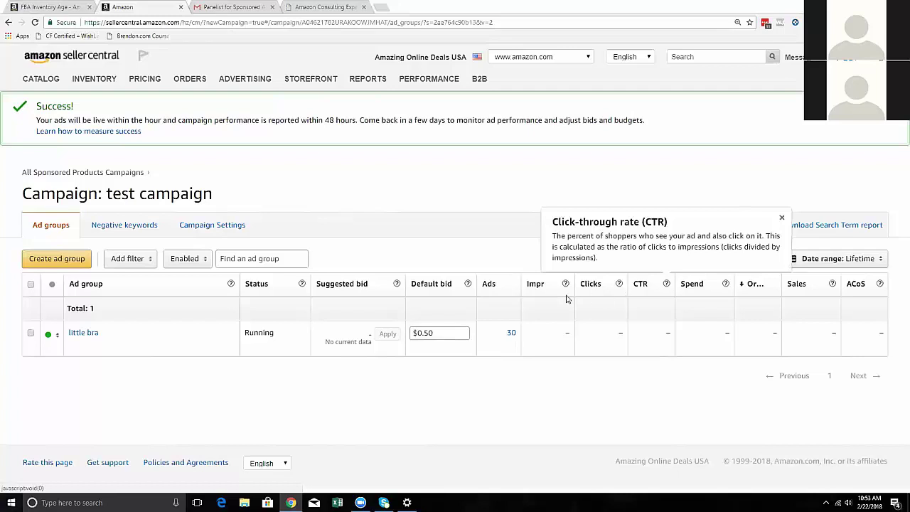
pyautogui.moveTo(725, 285)
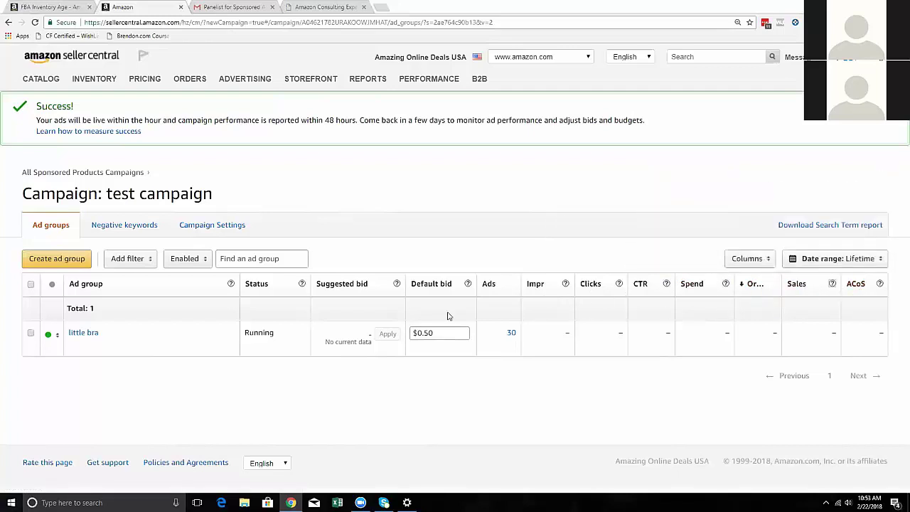
# Step: Start a second ad group in the test campaign and name it wacoal
pyautogui.click(72, 261)
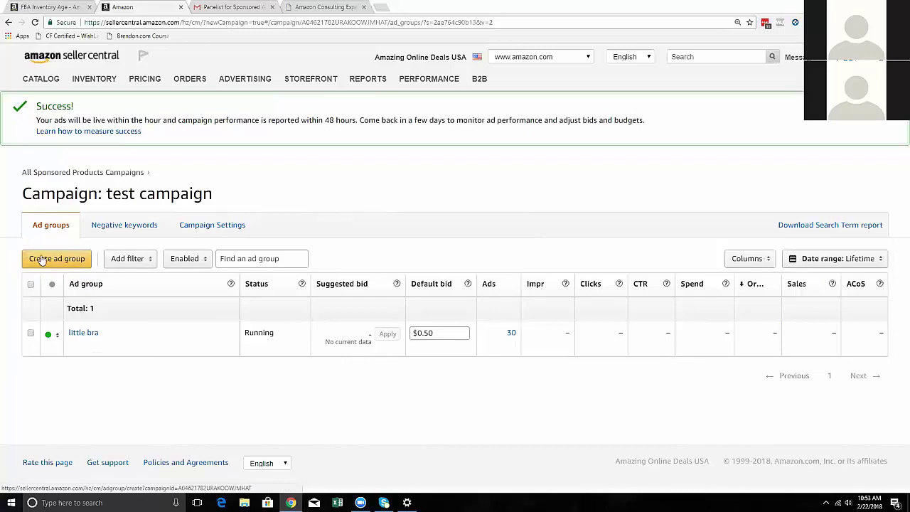
pyautogui.click(47, 264)
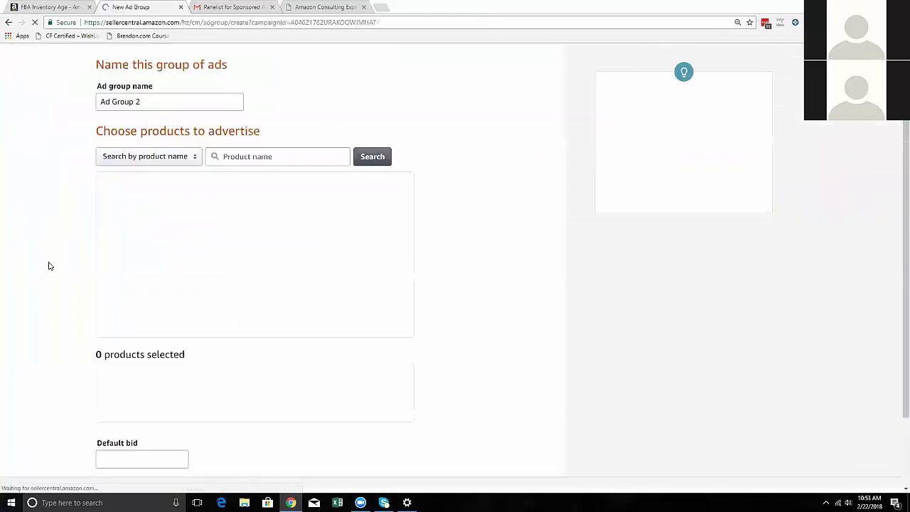
pyautogui.click(154, 105)
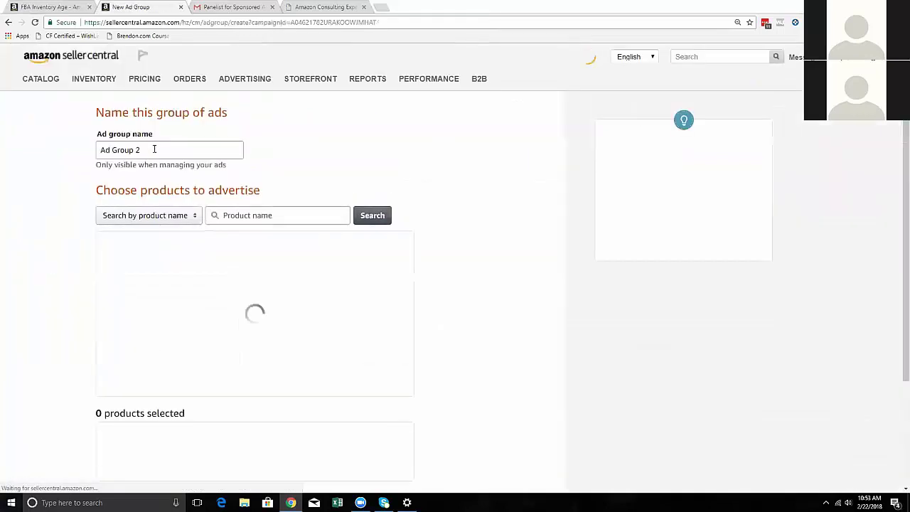
pyautogui.tripleClick(103, 150)
pyautogui.write('wacoal')
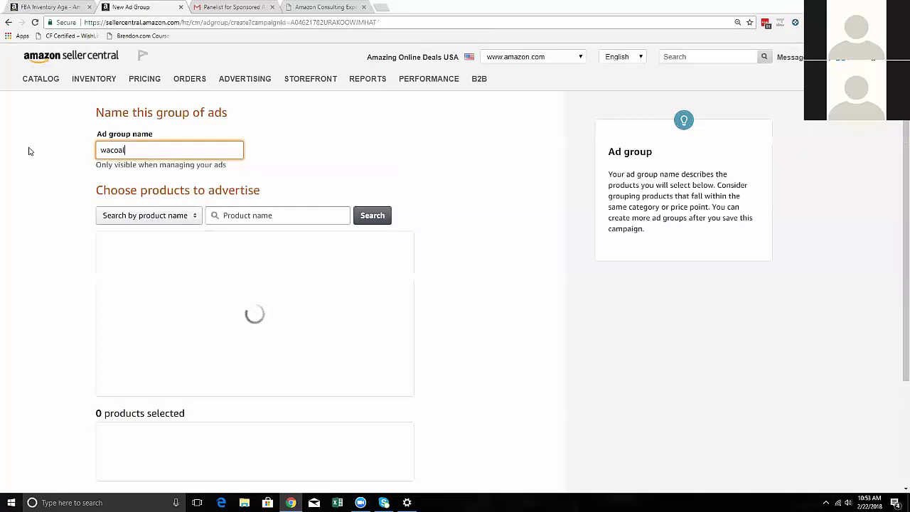
# Step: Search the products to advertise by the product name "wacoal"
pyautogui.click(239, 216)
pyautogui.write('wac')
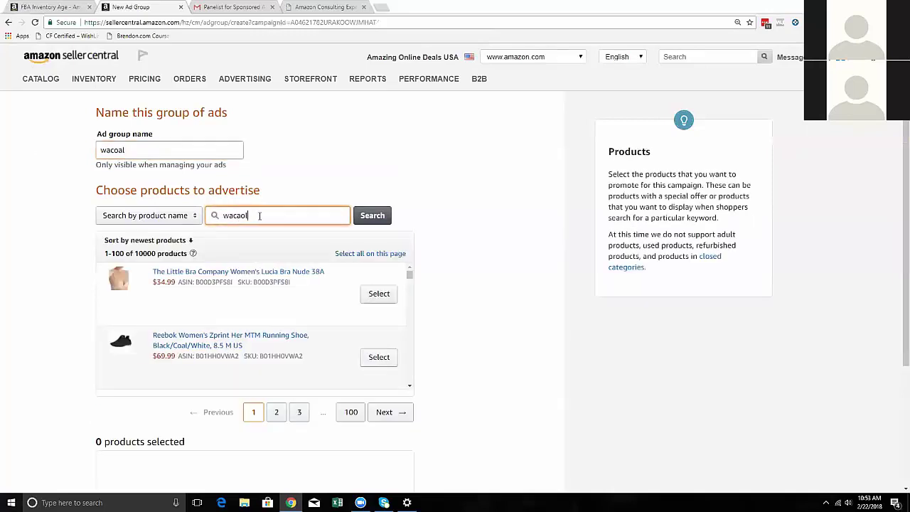
pyautogui.write('oa')
pyautogui.click(359, 213)
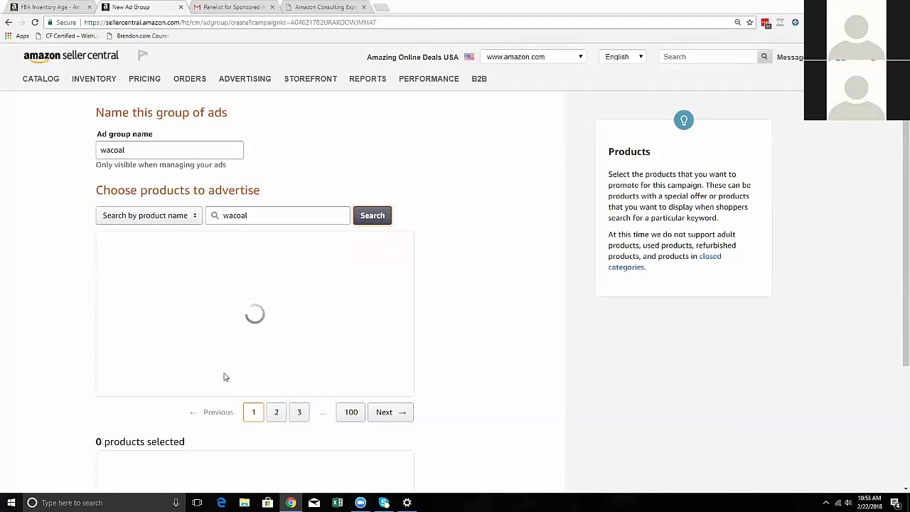
pyautogui.scroll(-1, 214, 380)
pyautogui.scroll(-1, 206, 386)
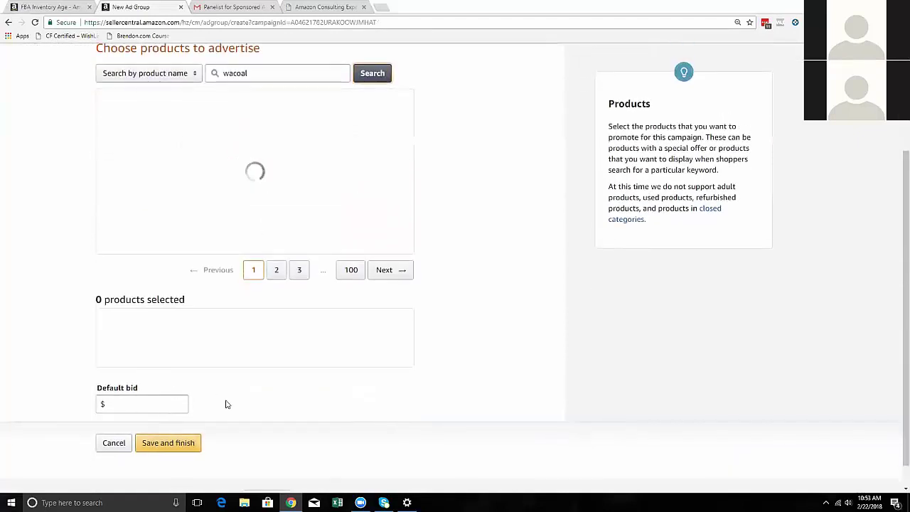
pyautogui.scroll(2, 225, 404)
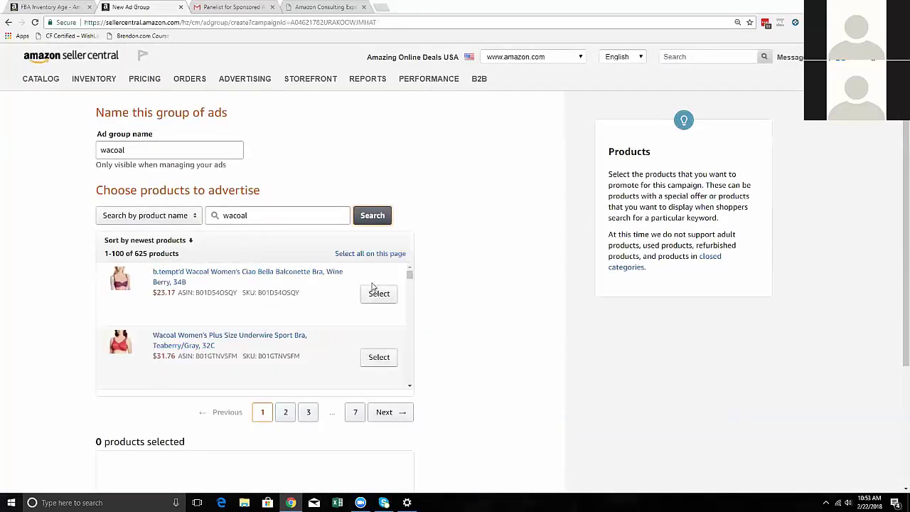
# Step: Add the first three Wacoal products from the search results to the ad group
pyautogui.click(382, 294)
pyautogui.click(379, 357)
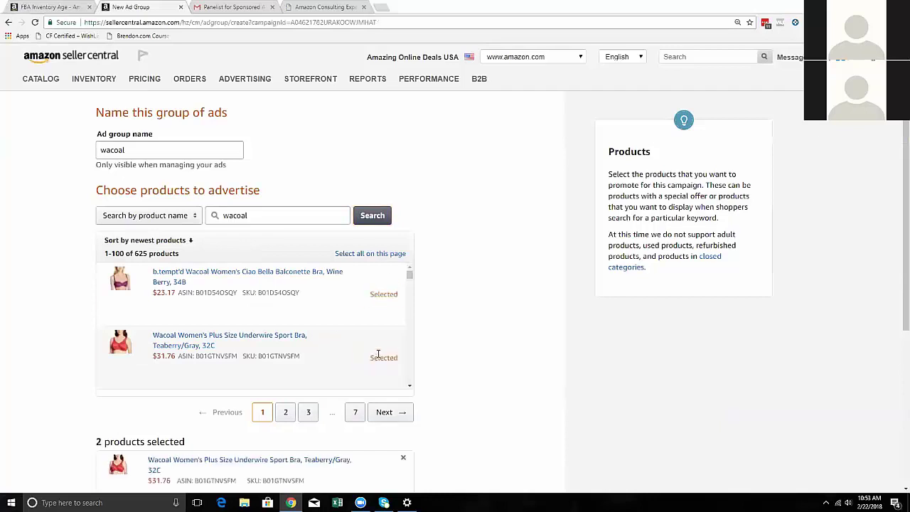
pyautogui.scroll(-1, 377, 363)
pyautogui.click(377, 327)
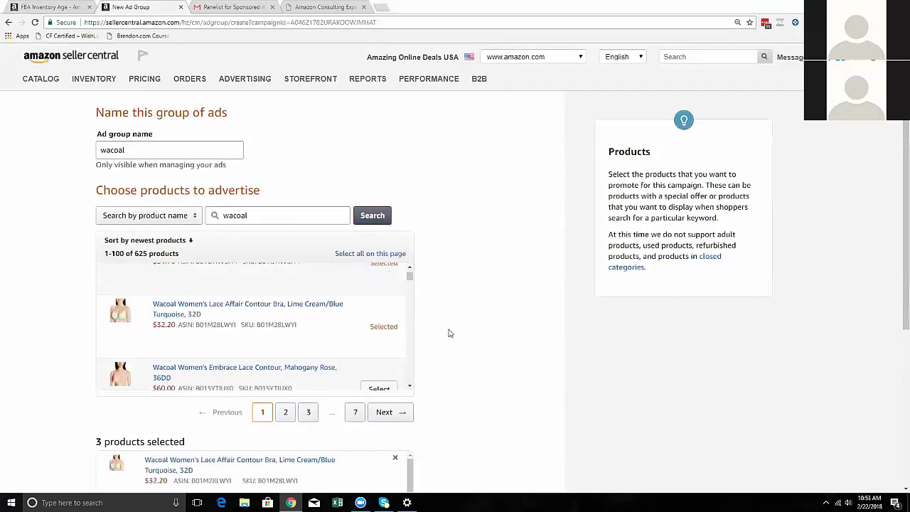
# Step: Review the ad group's default bid against the suggested bid and bid range, and save and finish the ad group
pyautogui.scroll(-3, 441, 362)
pyautogui.click(190, 439)
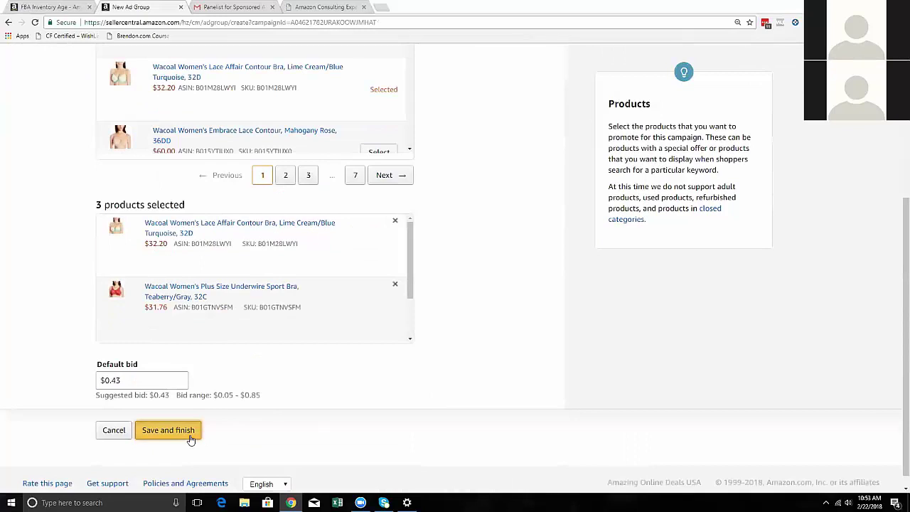
pyautogui.click(162, 380)
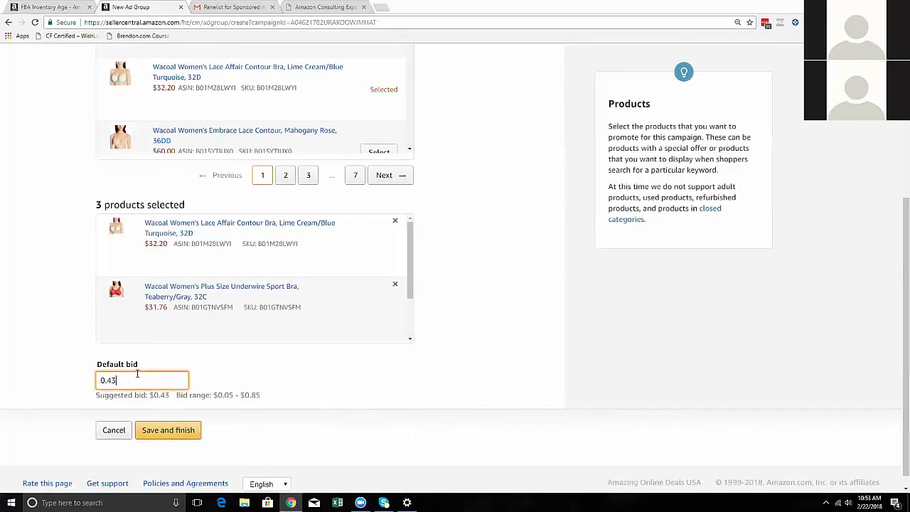
pyautogui.moveTo(134, 376); pyautogui.dragTo(64, 379)
pyautogui.click(132, 378)
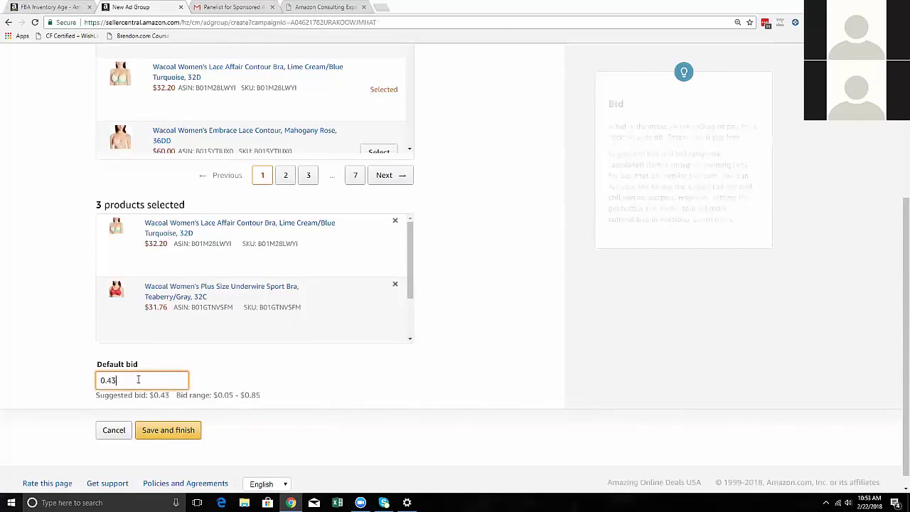
pyautogui.moveTo(137, 380); pyautogui.dragTo(91, 380)
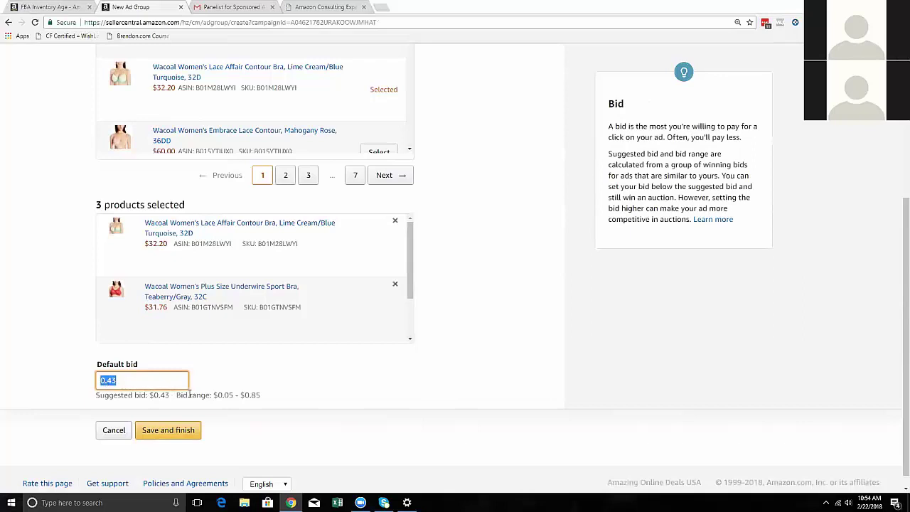
pyautogui.moveTo(259, 394); pyautogui.dragTo(90, 395)
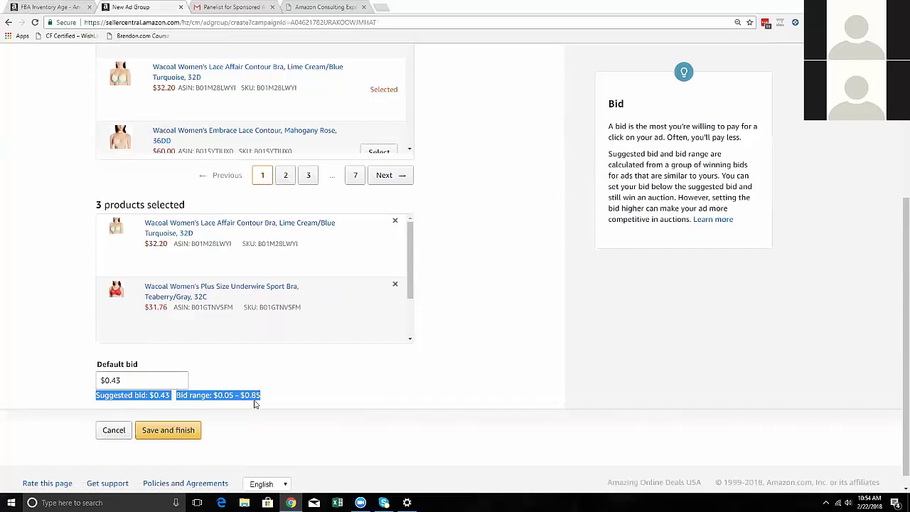
pyautogui.click(129, 379)
pyautogui.doubleClick(129, 380)
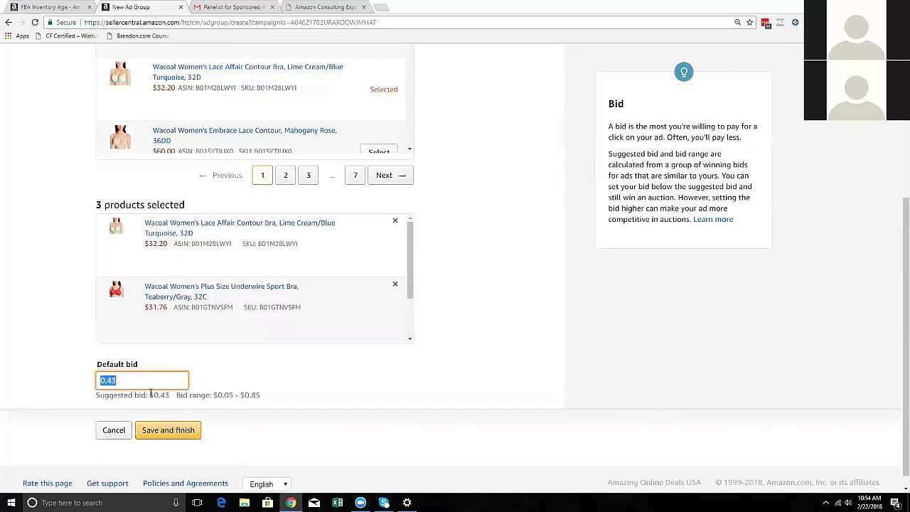
pyautogui.moveTo(260, 396); pyautogui.dragTo(210, 395)
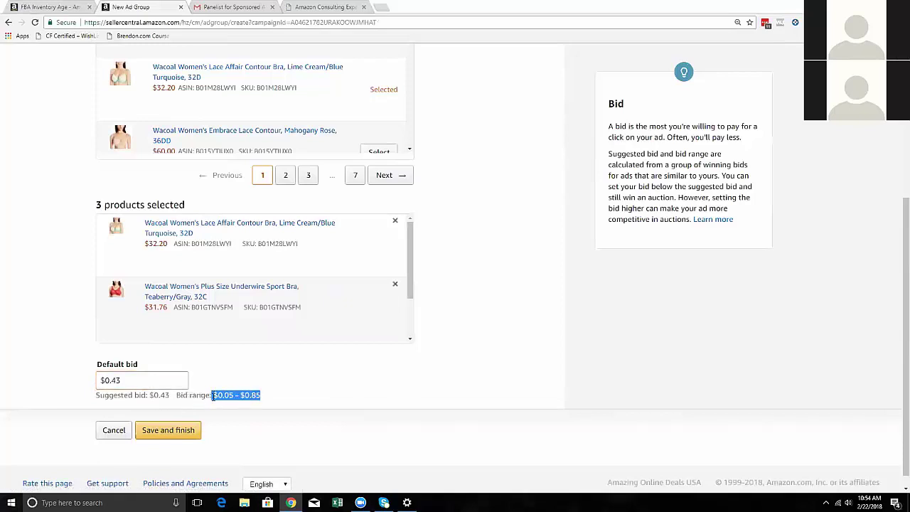
pyautogui.click(185, 432)
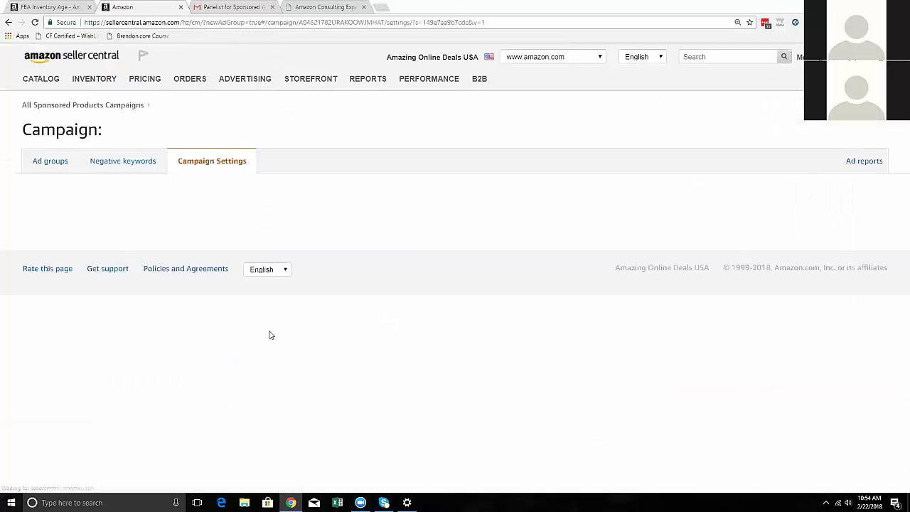
# Step: Look through the test campaign's ad groups, negative keywords and campaign settings, and return to the ad groups list
pyautogui.click(62, 161)
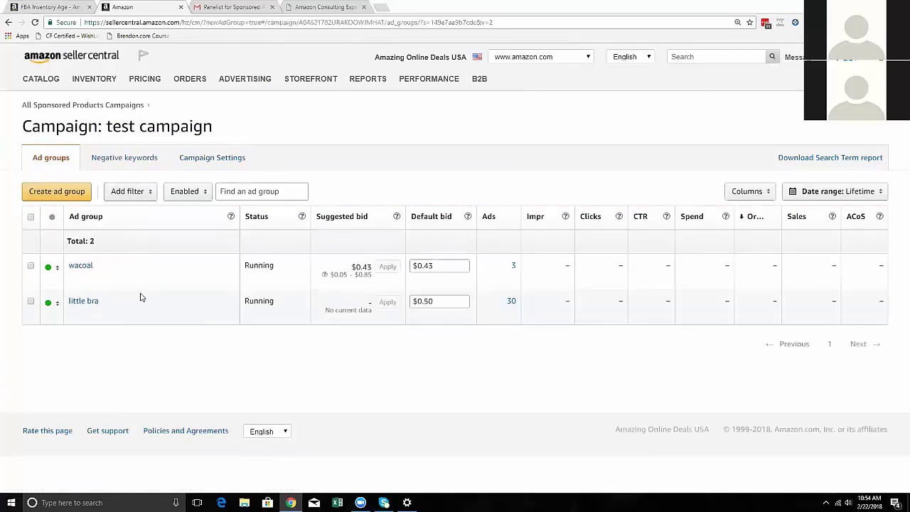
pyautogui.click(57, 306)
pyautogui.click(145, 163)
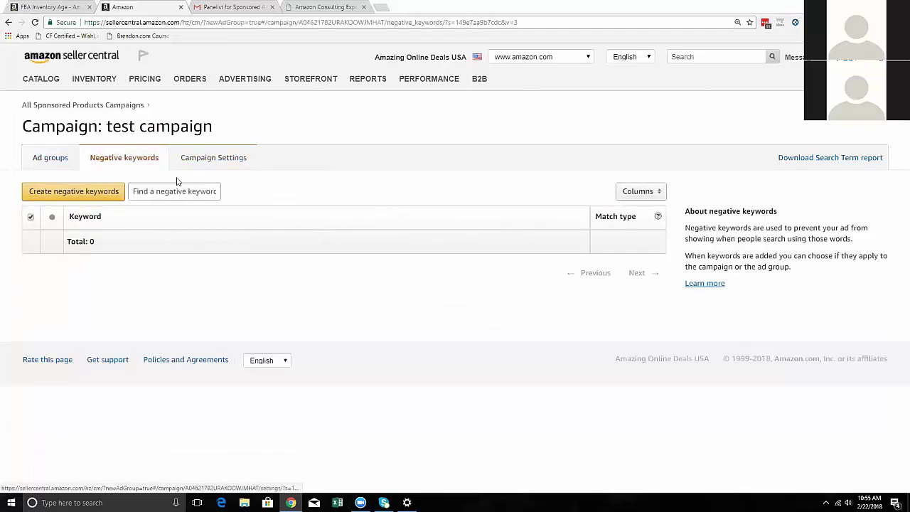
pyautogui.click(212, 166)
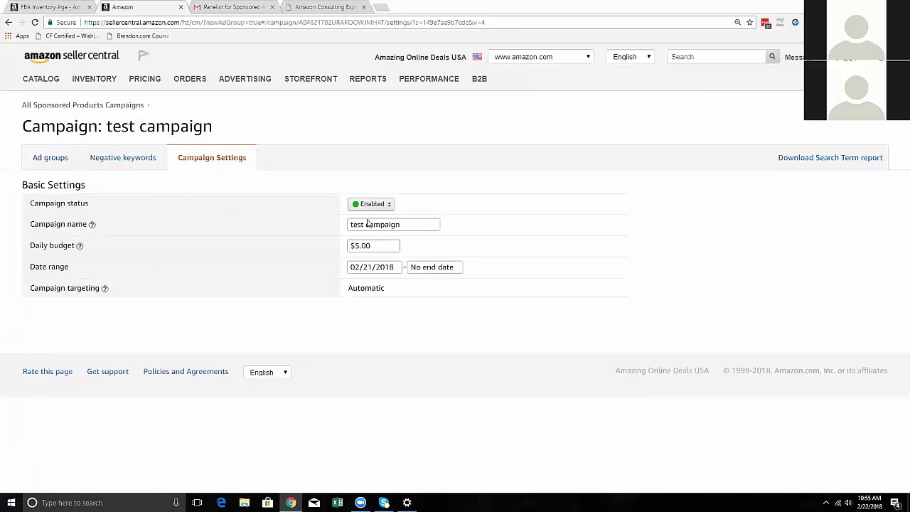
pyautogui.click(51, 158)
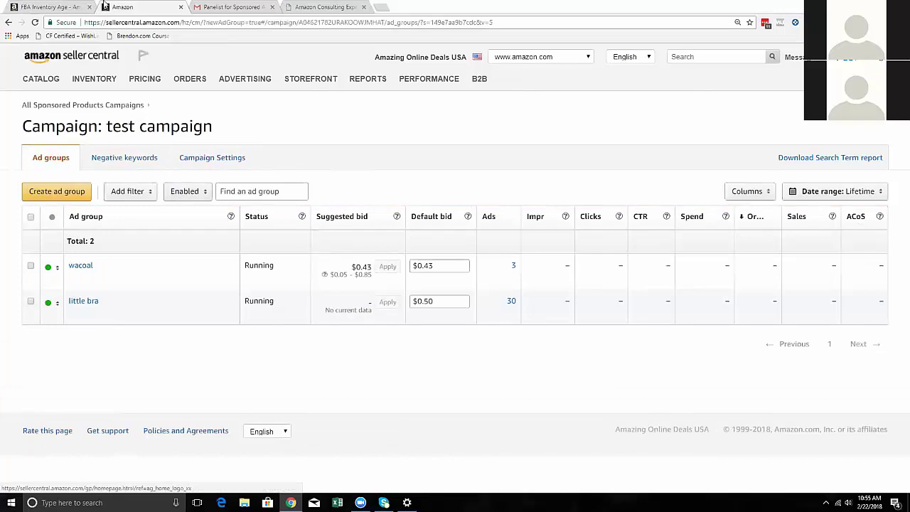
pyautogui.moveTo(253, 82)
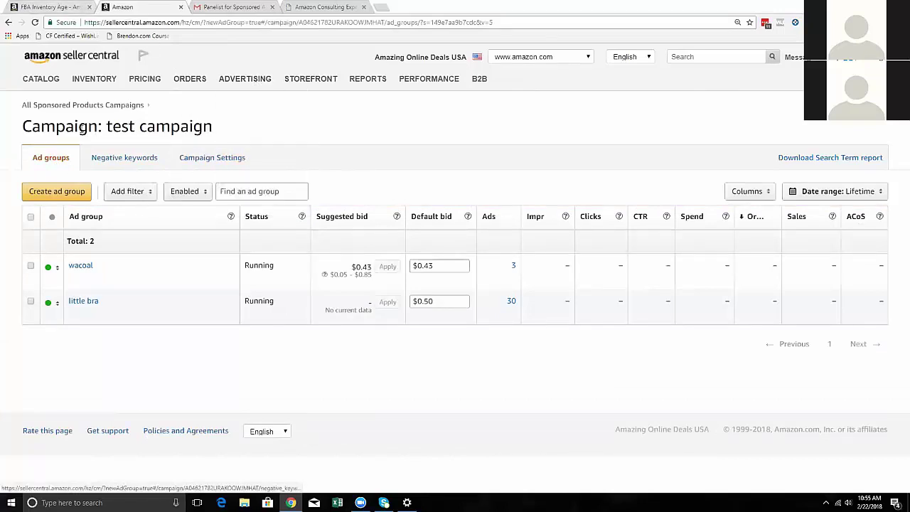
# Step: Start a new Sponsored Products campaign named "test campaign 2" with a daily budget of $5.00
pyautogui.click(74, 106)
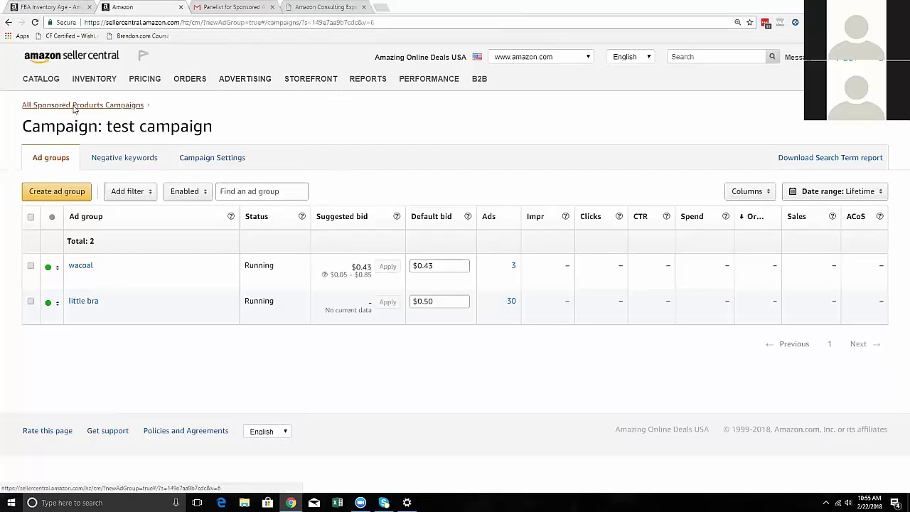
pyautogui.click(83, 233)
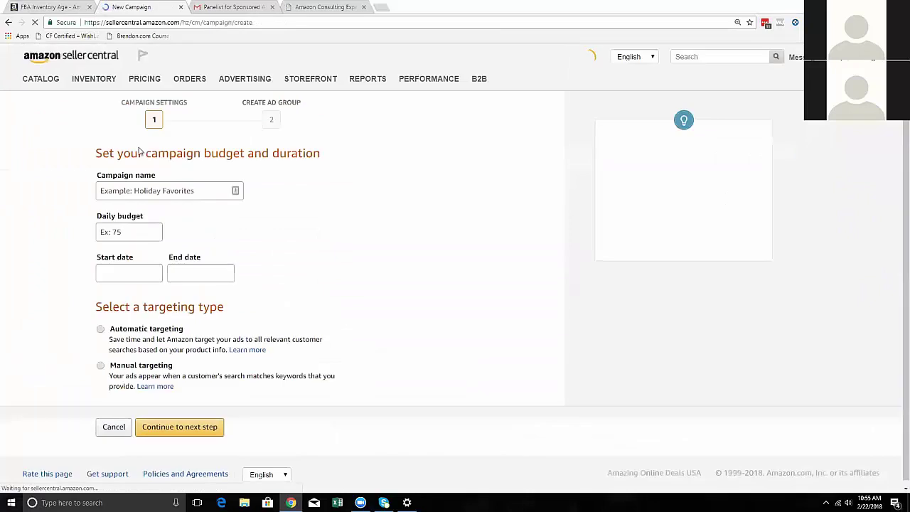
pyautogui.click(139, 191)
pyautogui.write('test campaign 2')
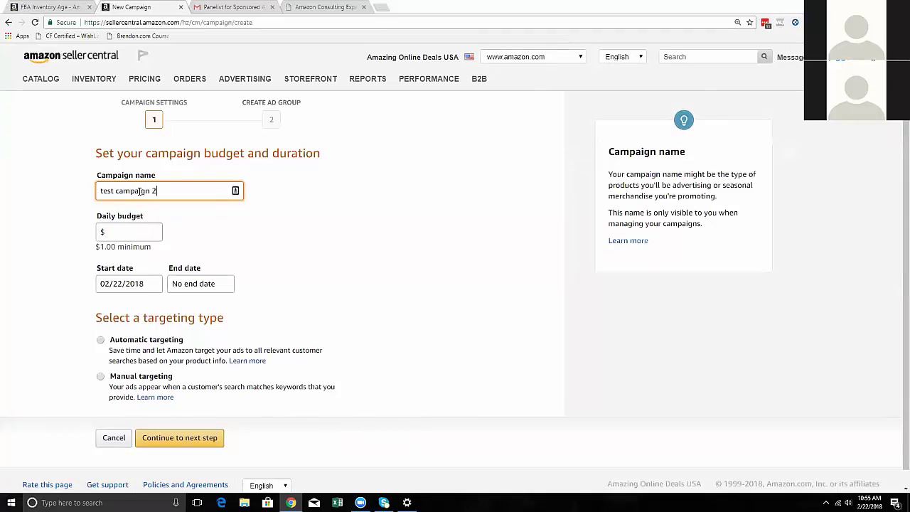
pyautogui.click(151, 237)
pyautogui.write('5')
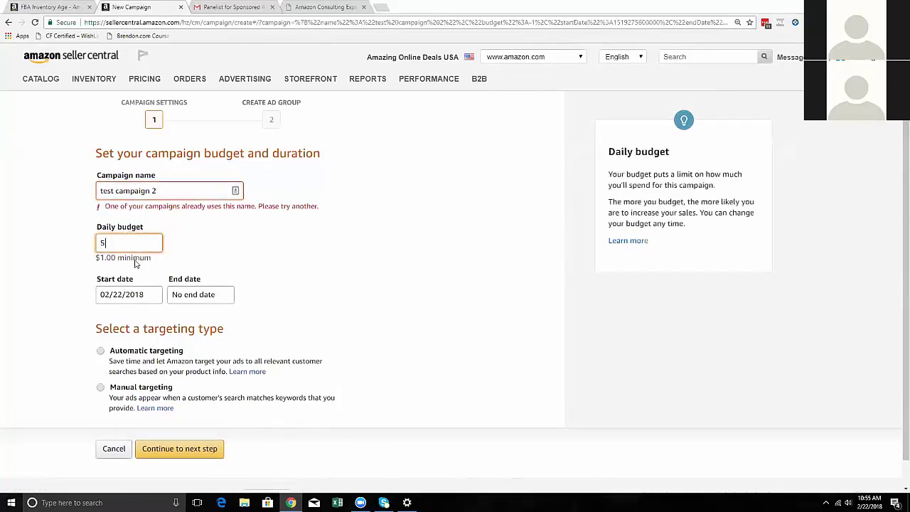
# Step: Rename the new campaign "test campaign3", and choose manual targeting before continuing to the ad group setup
pyautogui.click(166, 190)
pyautogui.hotkey('shift', 'Left')
pyautogui.hotkey('shift', 'Left')
pyautogui.write('3')
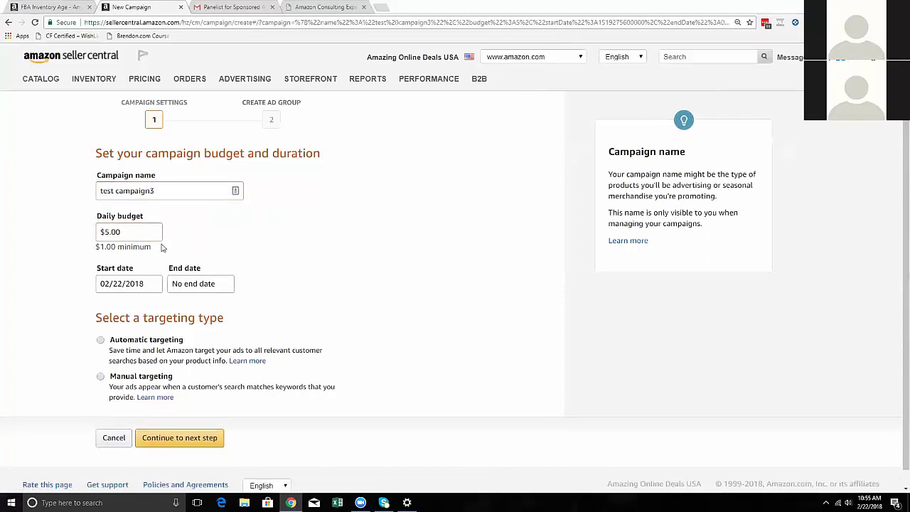
pyautogui.scroll(-1, 164, 261)
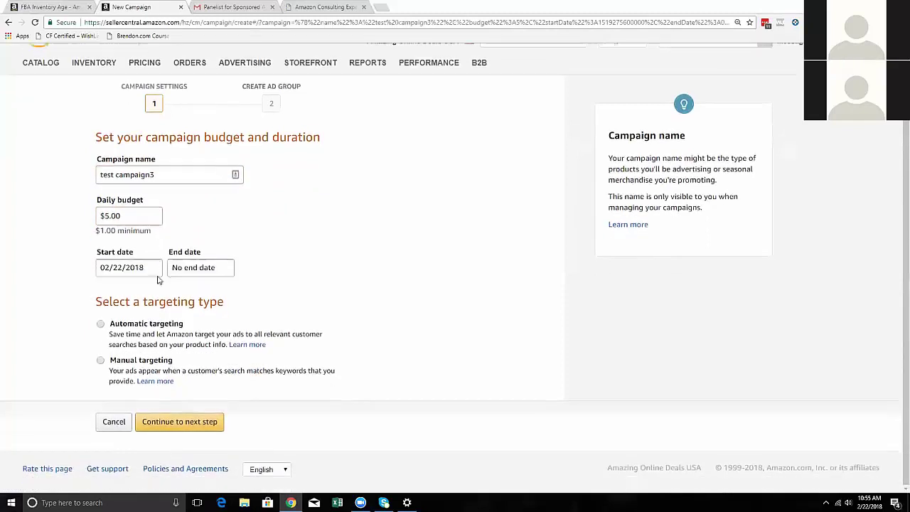
pyautogui.click(101, 360)
pyautogui.click(182, 422)
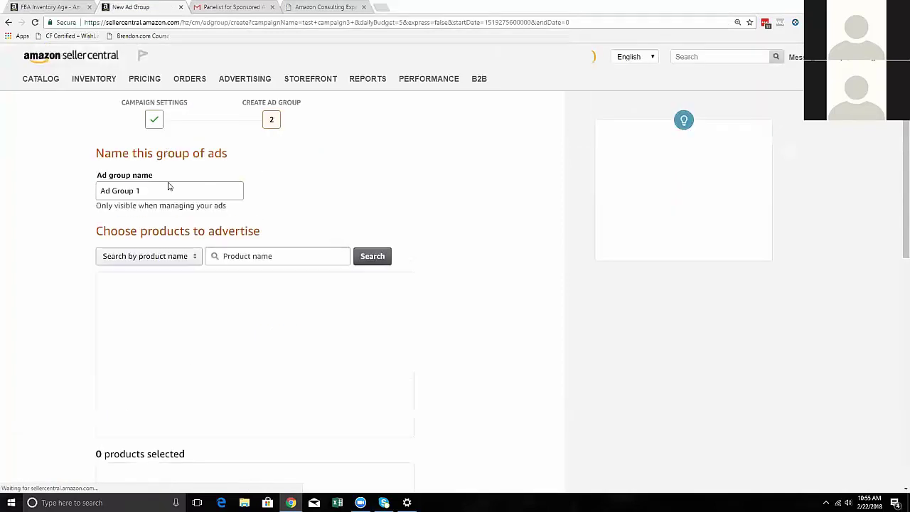
# Step: Name the ad group "little bra" and search the products to advertise by the product name "little bra company"
pyautogui.moveTo(171, 186); pyautogui.dragTo(8, 197)
pyautogui.write('Uittle bra')
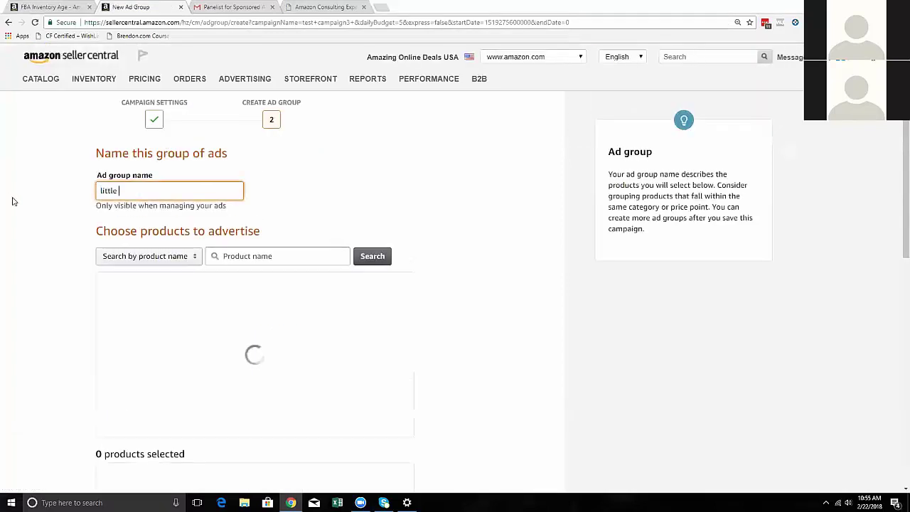
pyautogui.click(258, 257)
pyautogui.write('little bra company')
pyautogui.click(366, 259)
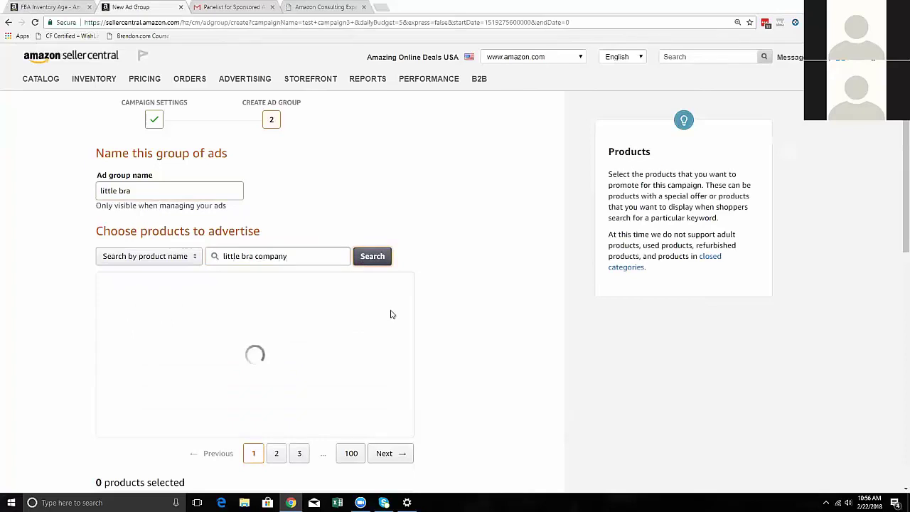
# Step: Add the first four Little Bra Company products from the search results to the ad group
pyautogui.click(378, 335)
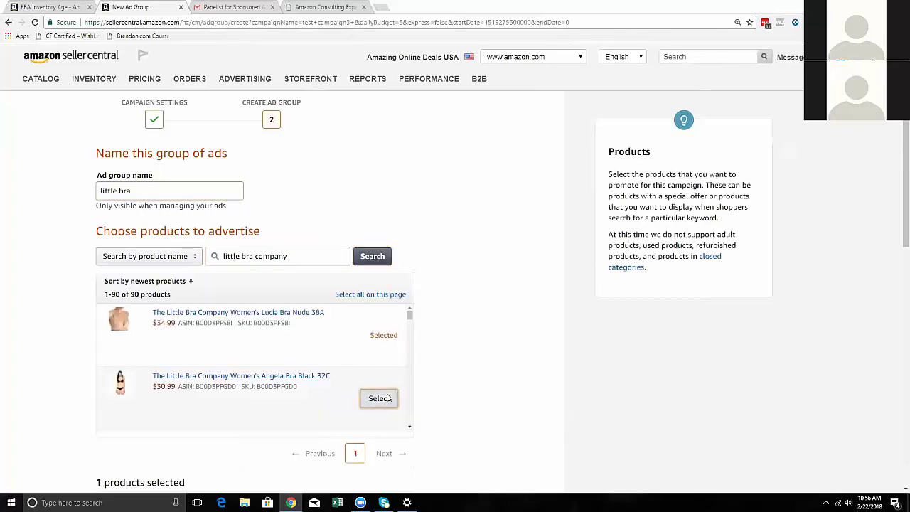
pyautogui.click(378, 397)
pyautogui.scroll(-2, 384, 389)
pyautogui.click(382, 367)
pyautogui.click(379, 428)
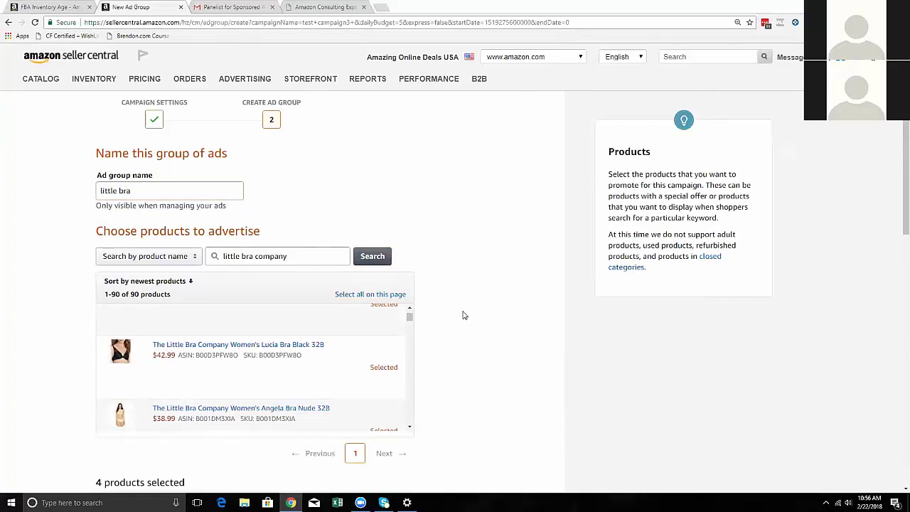
# Step: Set the ad group's default bid to $0.50
pyautogui.scroll(-3, 463, 314)
pyautogui.scroll(-2, 290, 400)
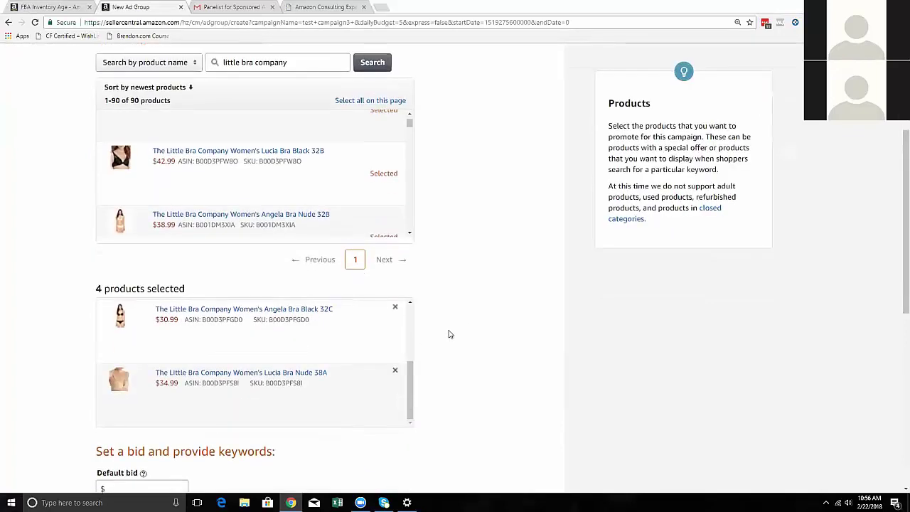
pyautogui.scroll(-3, 448, 334)
pyautogui.click(180, 253)
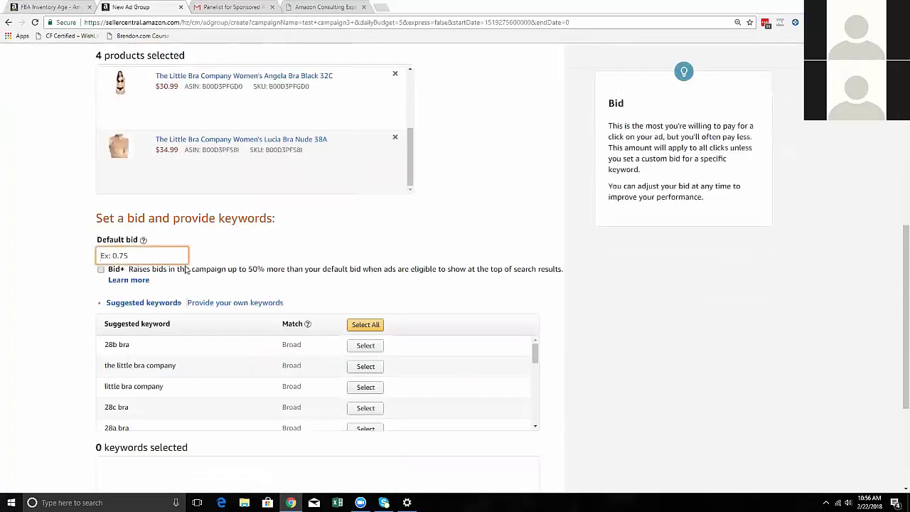
pyautogui.press('BackSpace')
pyautogui.press('BackSpace')
pyautogui.press('BackSpace')
pyautogui.press('BackSpace')
pyautogui.write('.5')
# Step: Read the Bid+ description beneath the default bid and enable Bid+ for the campaign
pyautogui.click(210, 273)
pyautogui.moveTo(105, 270); pyautogui.dragTo(459, 265)
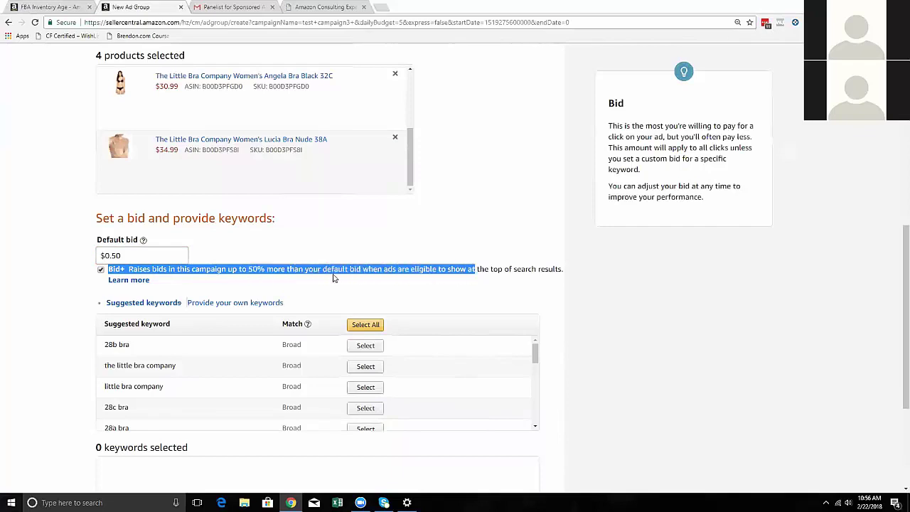
pyautogui.click(292, 275)
pyautogui.moveTo(240, 270); pyautogui.dragTo(365, 273)
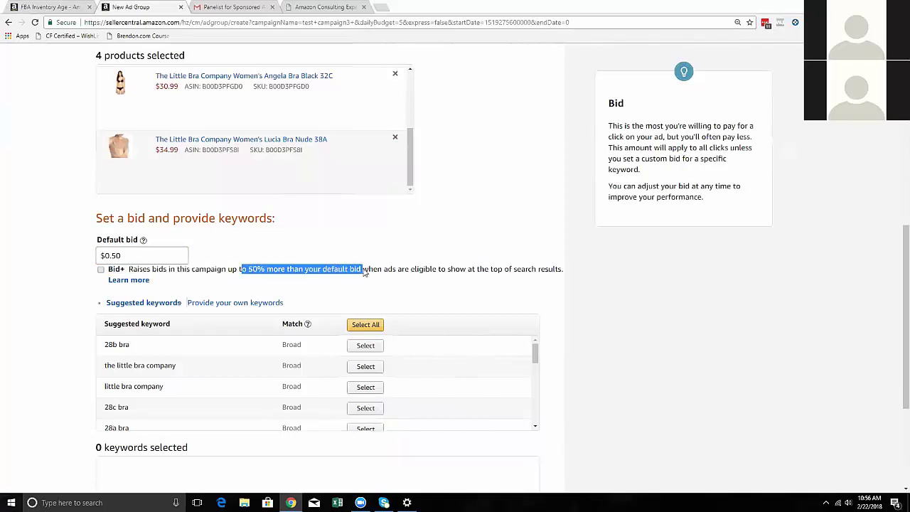
pyautogui.moveTo(109, 270); pyautogui.dragTo(158, 273)
pyautogui.click(101, 269)
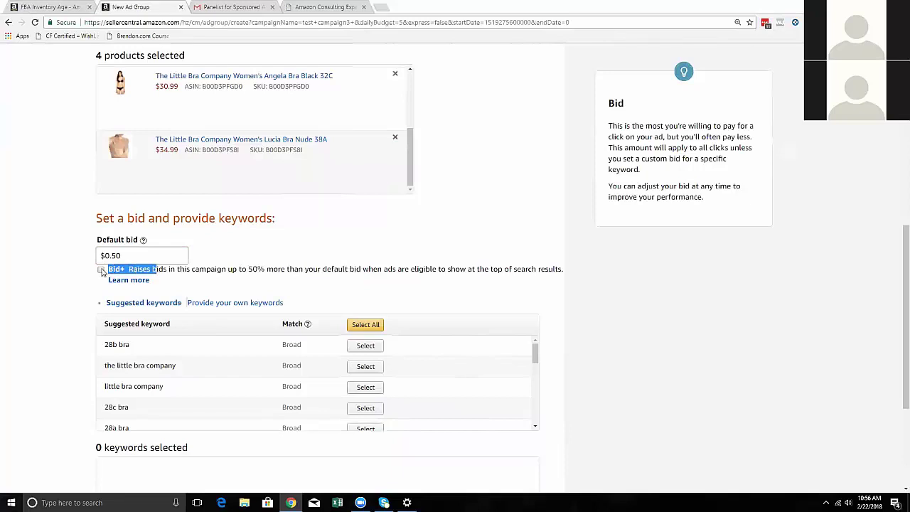
# Step: Look through the list of suggested keywords and their match types for the ad group
pyautogui.scroll(-1, 200, 280)
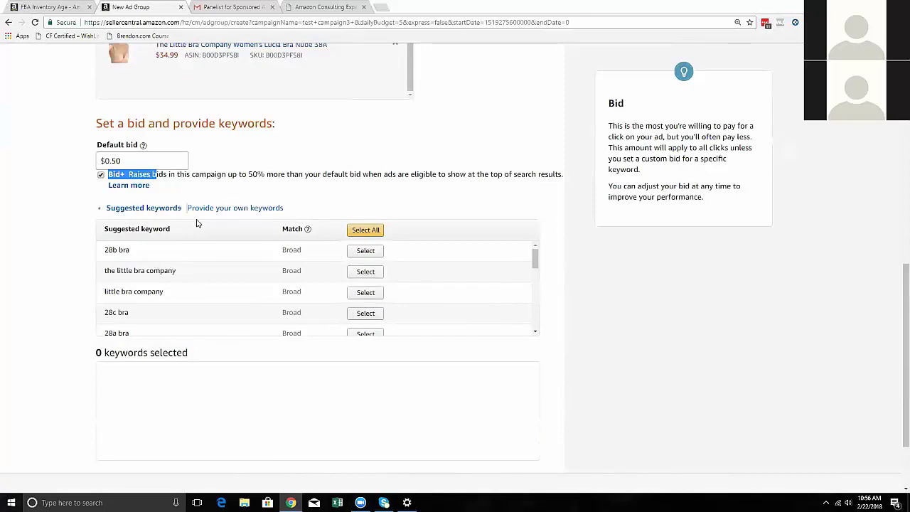
pyautogui.scroll(1, 199, 142)
pyautogui.scroll(-2, 214, 186)
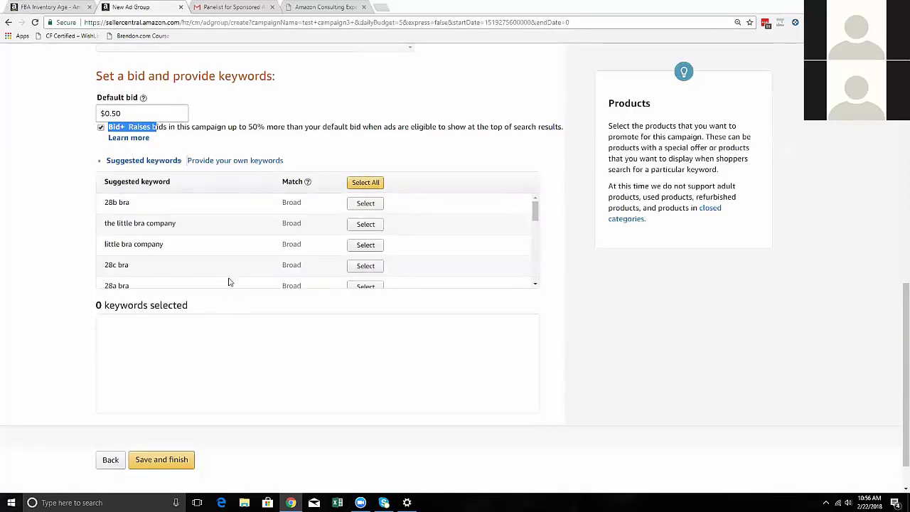
pyautogui.scroll(-1, 209, 231)
pyautogui.scroll(1, 209, 231)
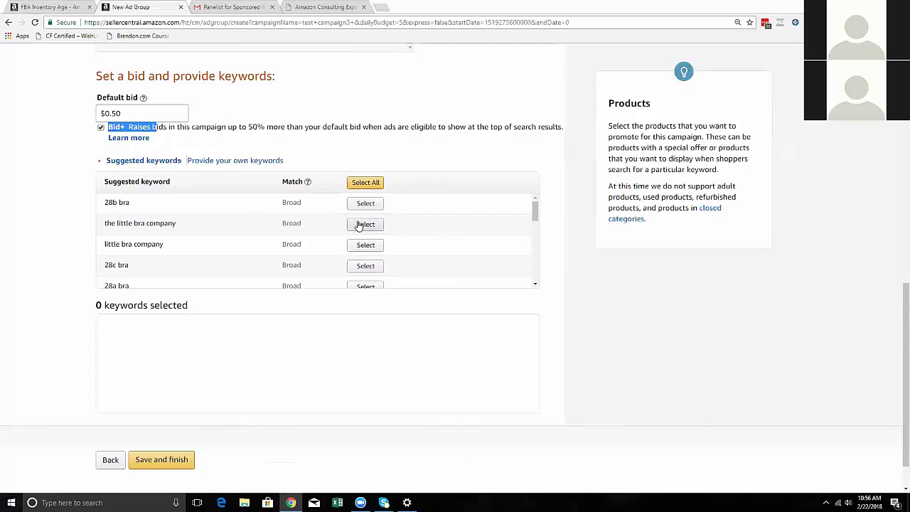
pyautogui.moveTo(106, 202); pyautogui.dragTo(152, 203)
pyautogui.scroll(-3, 143, 220)
pyautogui.moveTo(105, 253); pyautogui.dragTo(183, 254)
pyautogui.scroll(-3, 180, 253)
pyautogui.scroll(-3, 180, 253)
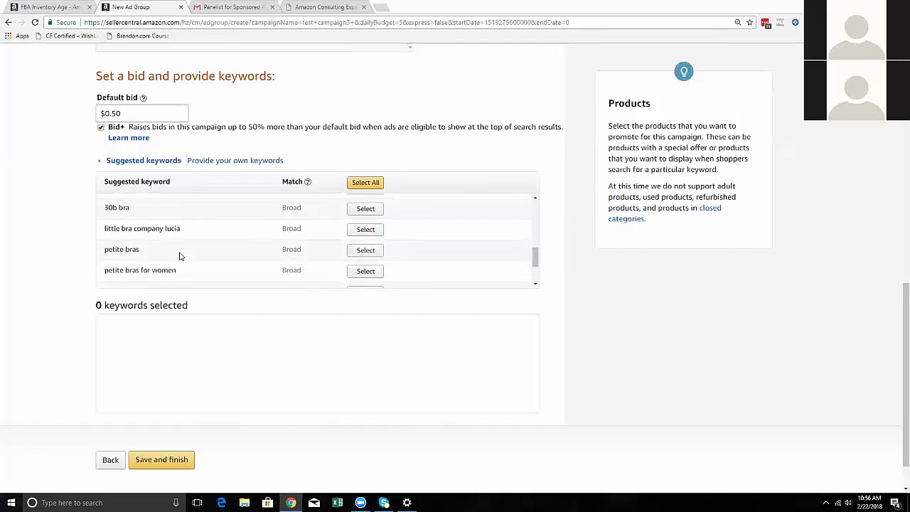
pyautogui.scroll(8, 185, 256)
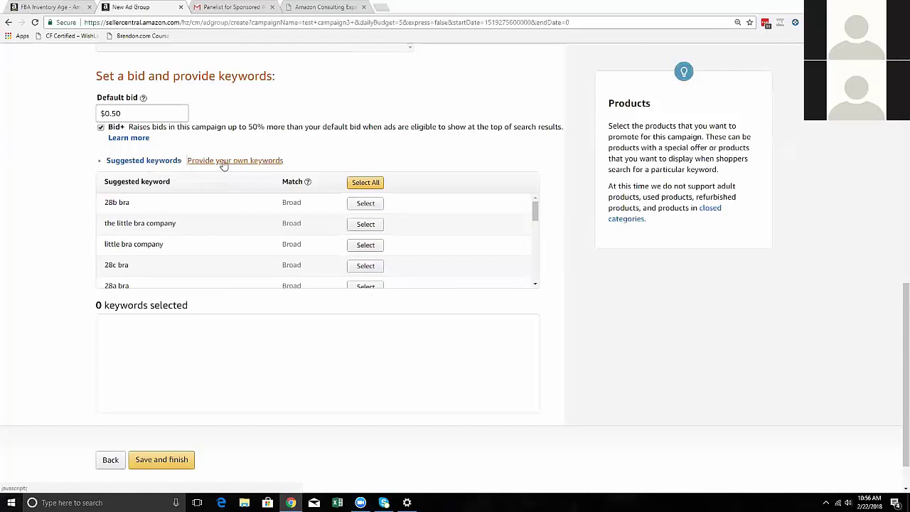
# Step: Provide own keywords "petite bra" and "bras" and add them to the ad group with Broad match
pyautogui.click(224, 161)
pyautogui.click(126, 182)
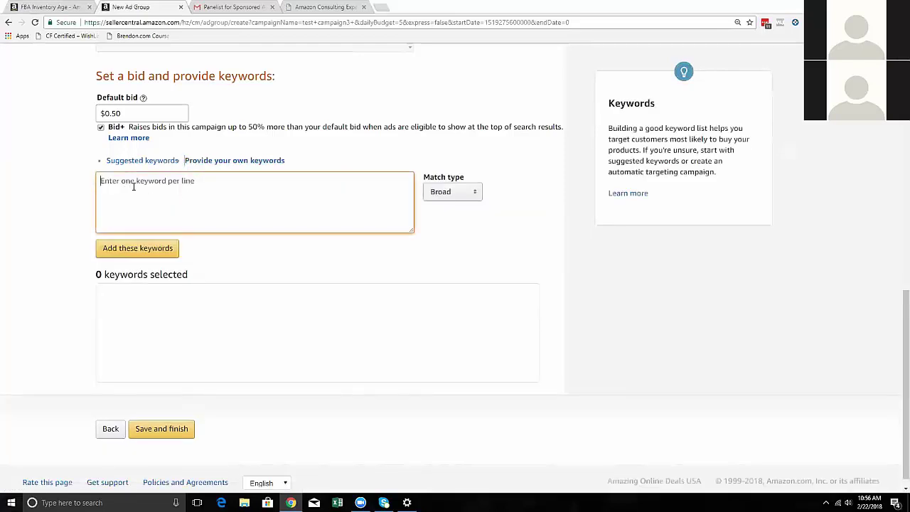
pyautogui.write('p')
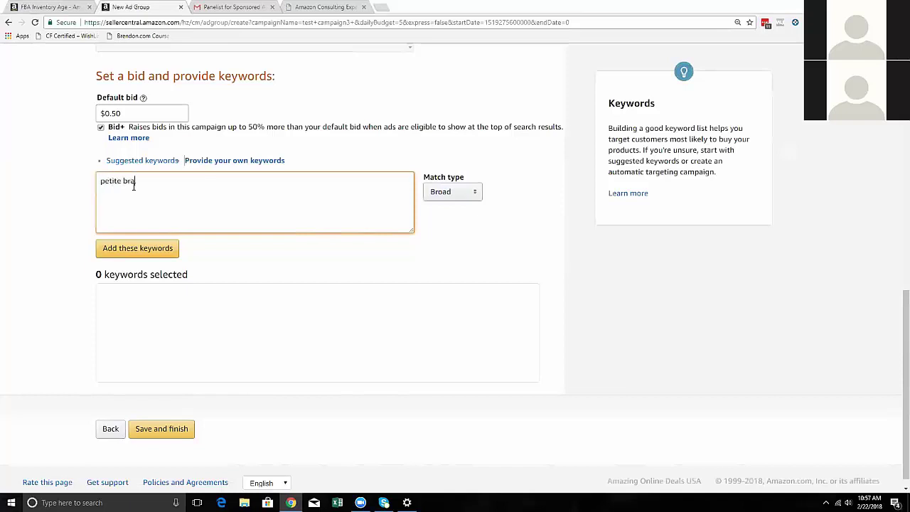
pyautogui.write('etite bra')
pyautogui.press('Return')
pyautogui.write('bras')
pyautogui.press('Return')
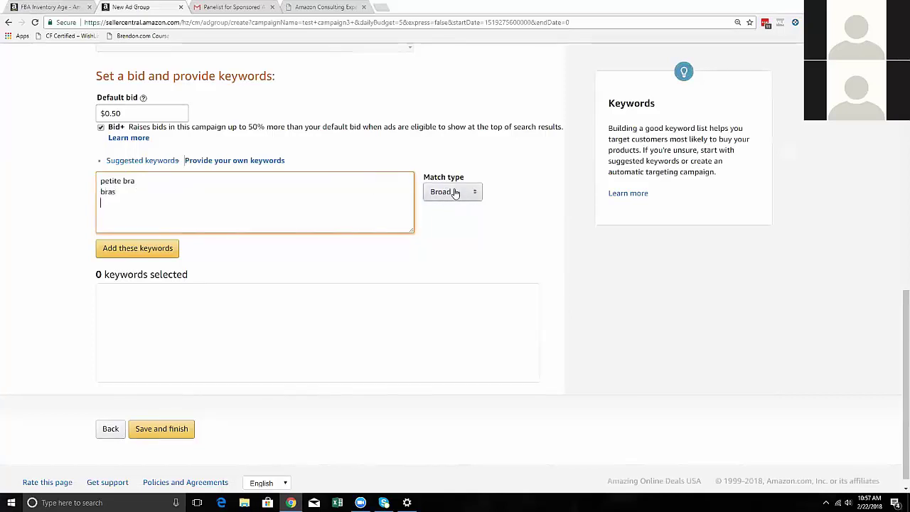
pyautogui.click(159, 251)
# Step: Add the keyword "bra for teens" to the ad group with Phrase match
pyautogui.click(450, 193)
pyautogui.click(444, 207)
pyautogui.click(193, 202)
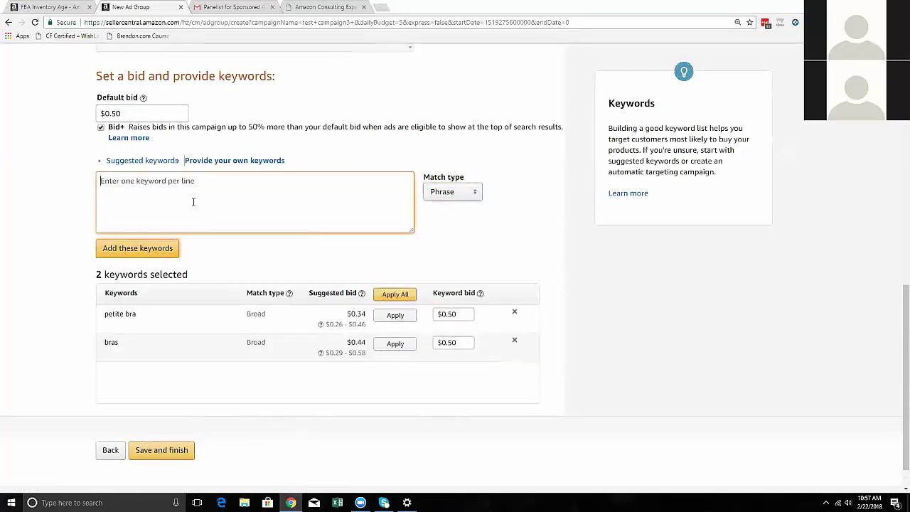
pyautogui.write('bra w')
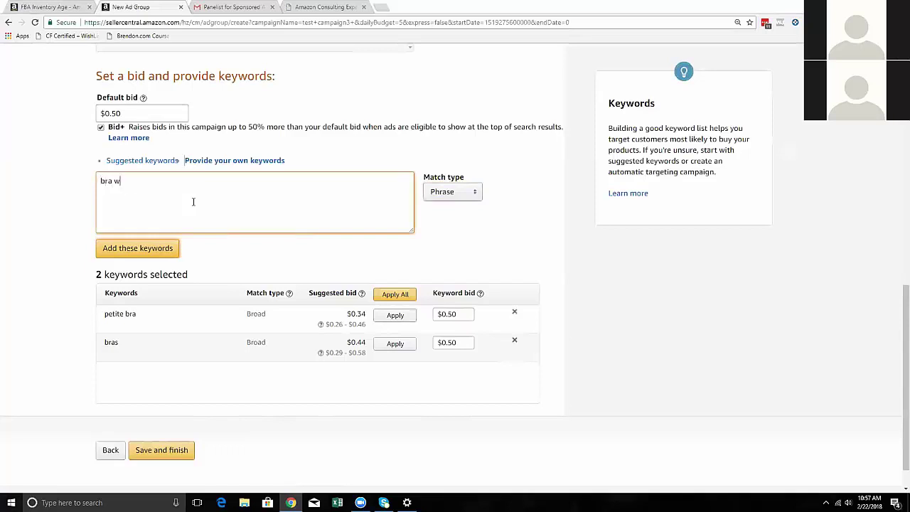
pyautogui.press('BackSpace')
pyautogui.write('for teens')
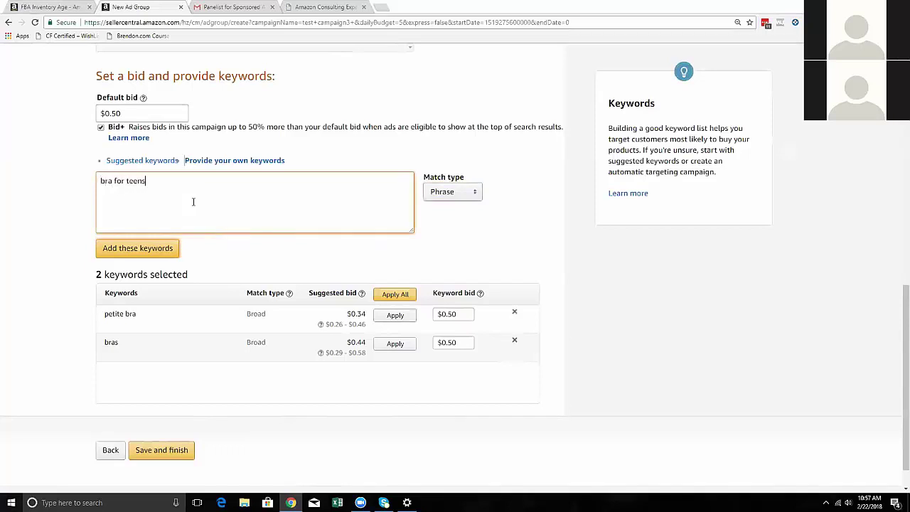
pyautogui.click(150, 250)
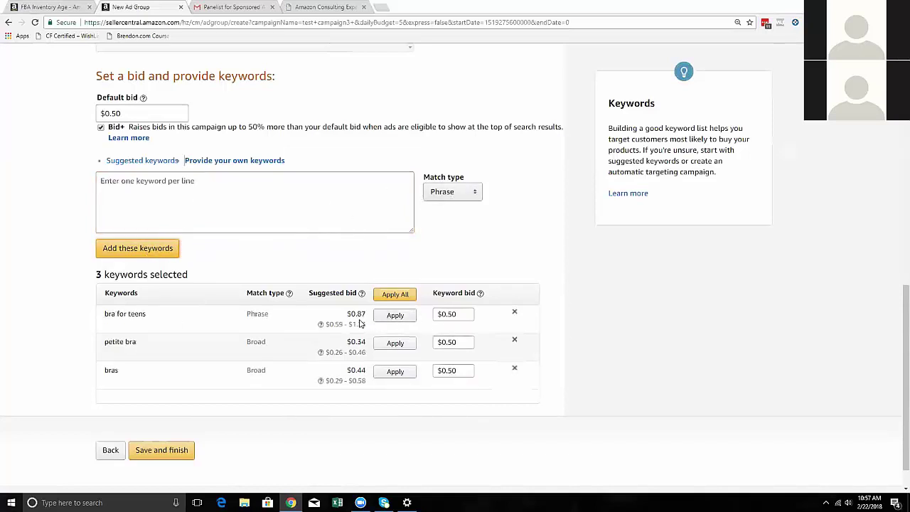
# Step: Compare the suggested bids of the three selected keywords, and save and finish the campaign
pyautogui.moveTo(351, 315); pyautogui.dragTo(361, 370)
pyautogui.click(360, 370)
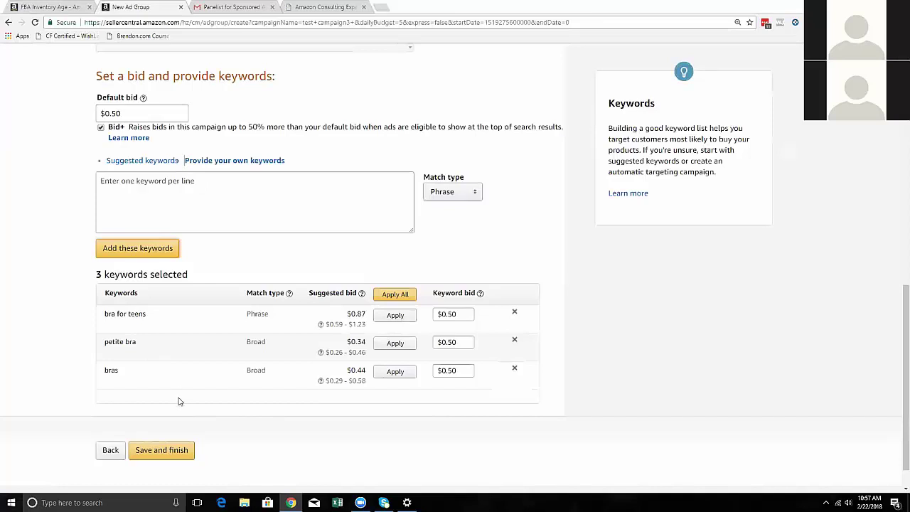
pyautogui.click(182, 450)
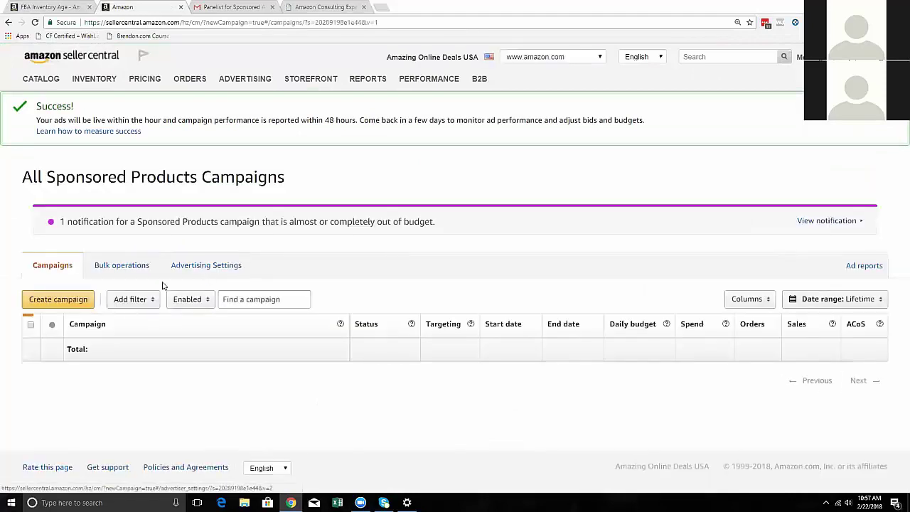
# Step: Open test campaign3 from the campaigns list and view the keywords of its little bra ad group
pyautogui.scroll(-3, 128, 370)
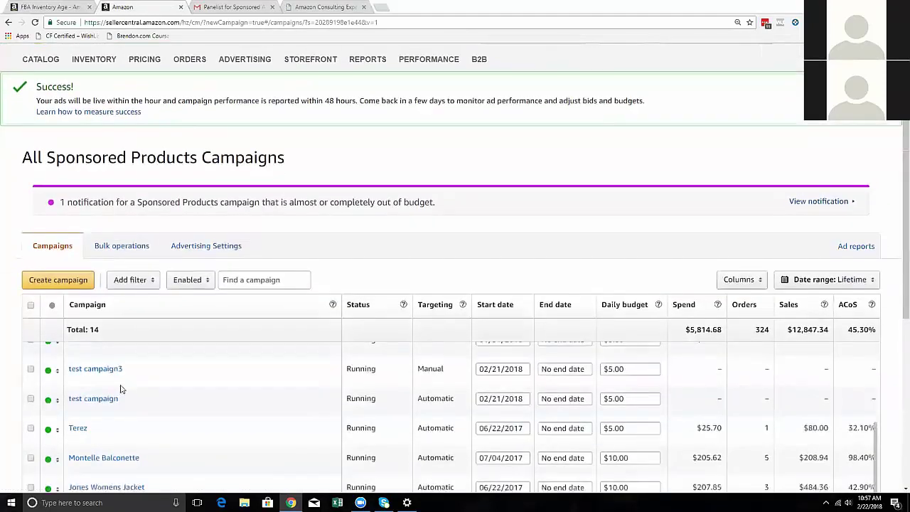
pyautogui.click(105, 345)
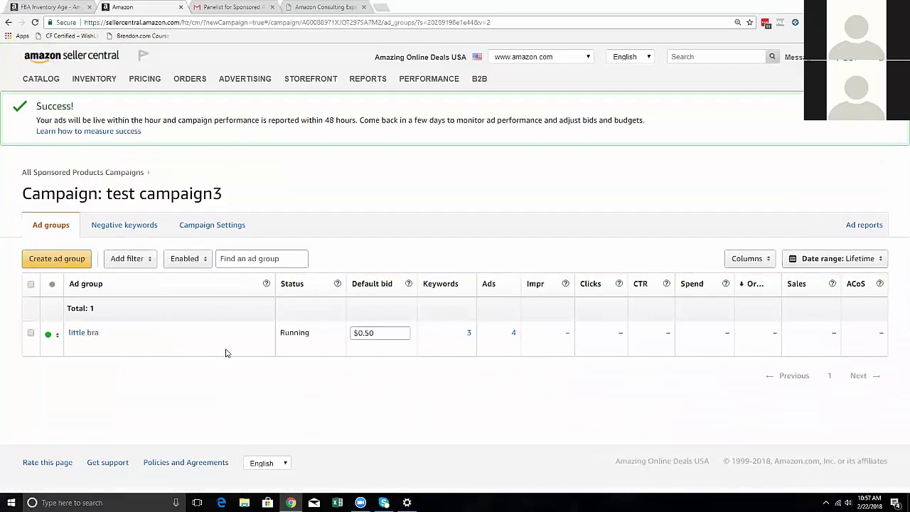
pyautogui.rightClick(273, 378)
pyautogui.click(226, 375)
pyautogui.click(87, 333)
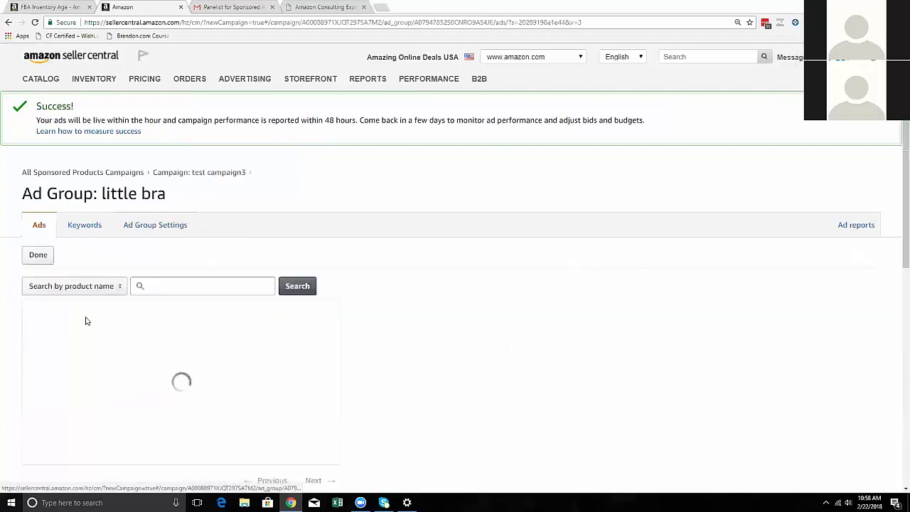
pyautogui.scroll(-1, 235, 294)
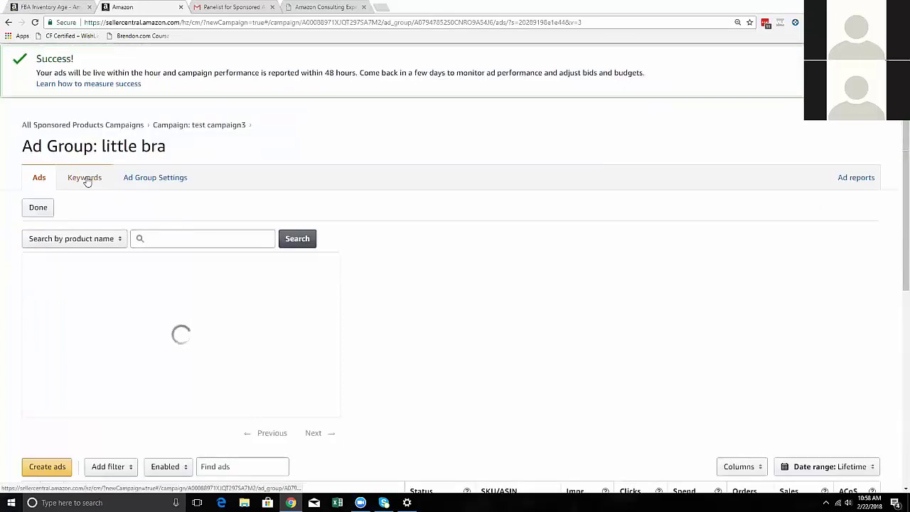
pyautogui.click(85, 178)
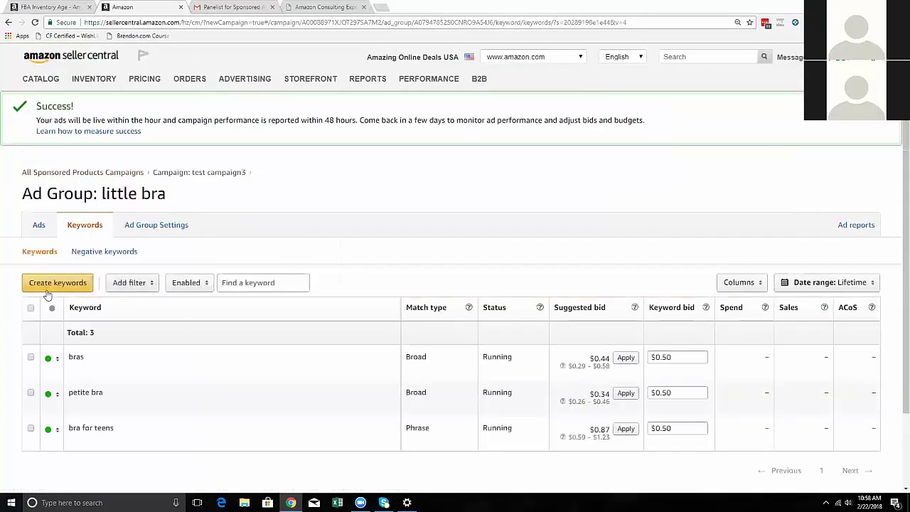
# Step: Review the status options of the keyword "bras" in the little bra ad group and choose Paused for it
pyautogui.scroll(-2, 502, 292)
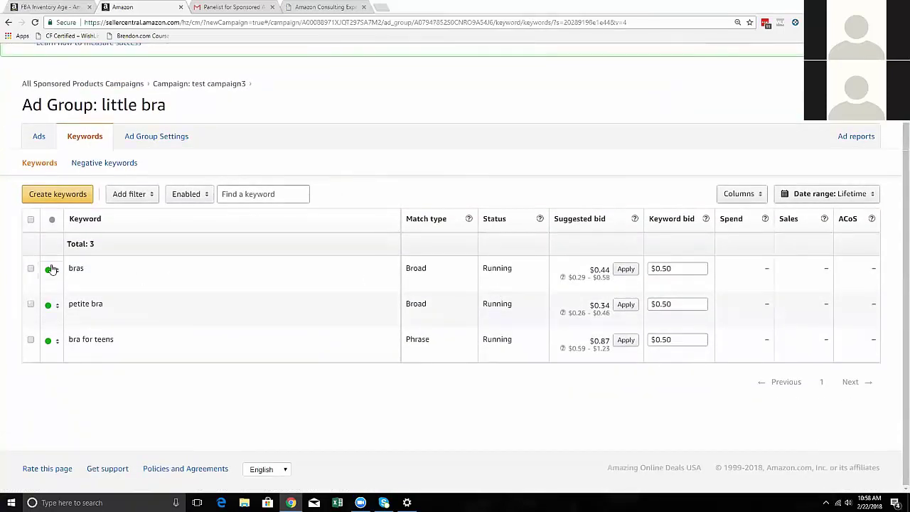
pyautogui.click(58, 271)
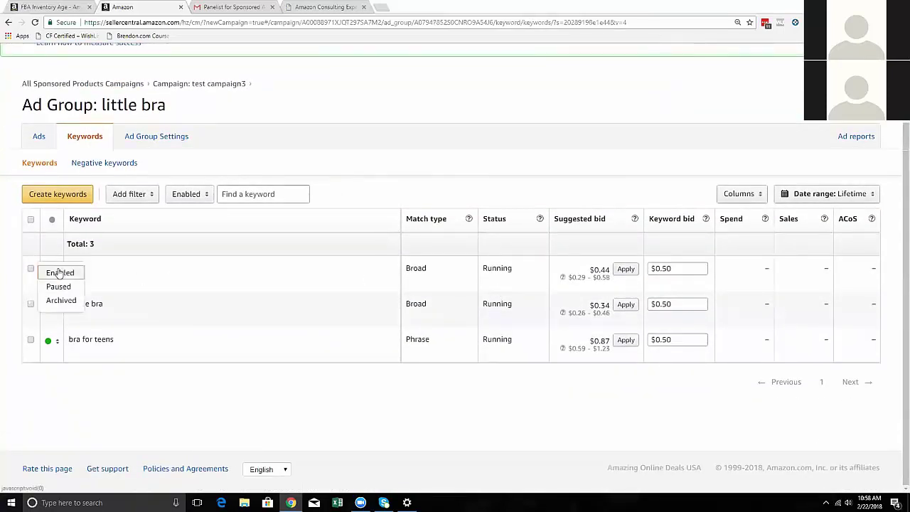
pyautogui.click(360, 274)
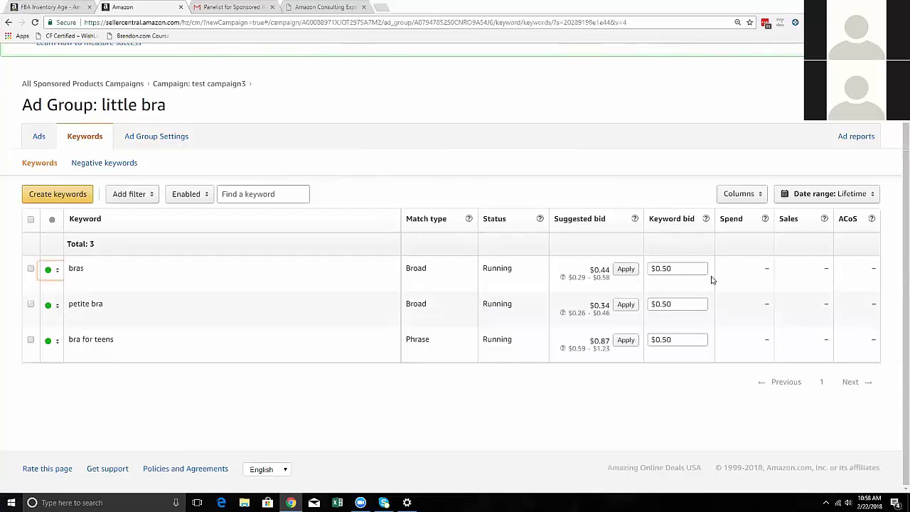
pyautogui.moveTo(405, 268); pyautogui.dragTo(437, 273)
pyautogui.click(846, 274)
pyautogui.click(58, 269)
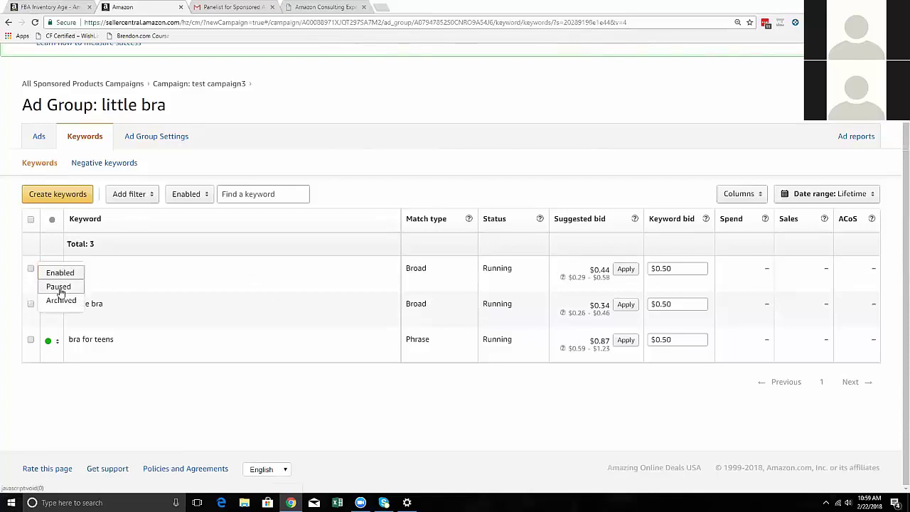
pyautogui.click(59, 286)
# Step: Set the keyword bid for "petite bra" to $0.70, save it and compare it with the suggested bid range
pyautogui.click(676, 307)
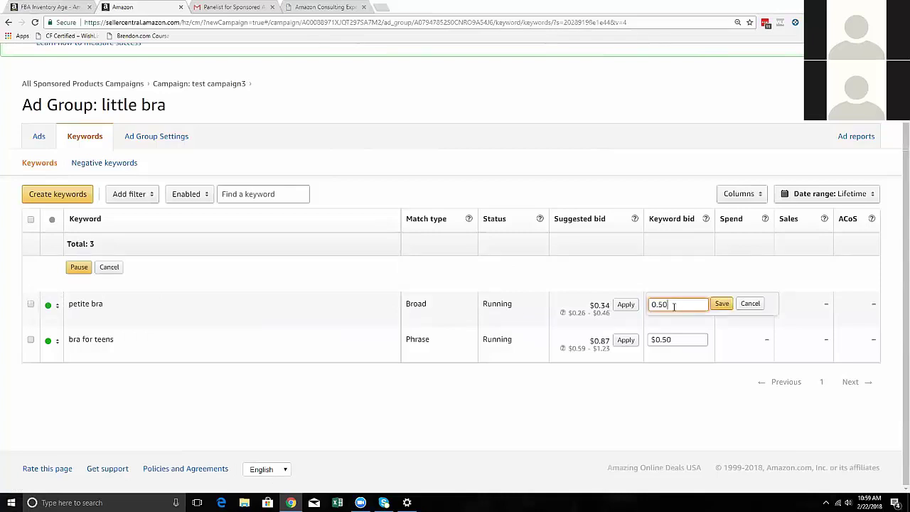
pyautogui.moveTo(675, 307)
pyautogui.mouseDown()
pyautogui.moveTo(659, 306)
pyautogui.moveTo(663, 314)
pyautogui.mouseUp()
pyautogui.write('7')
pyautogui.click(721, 304)
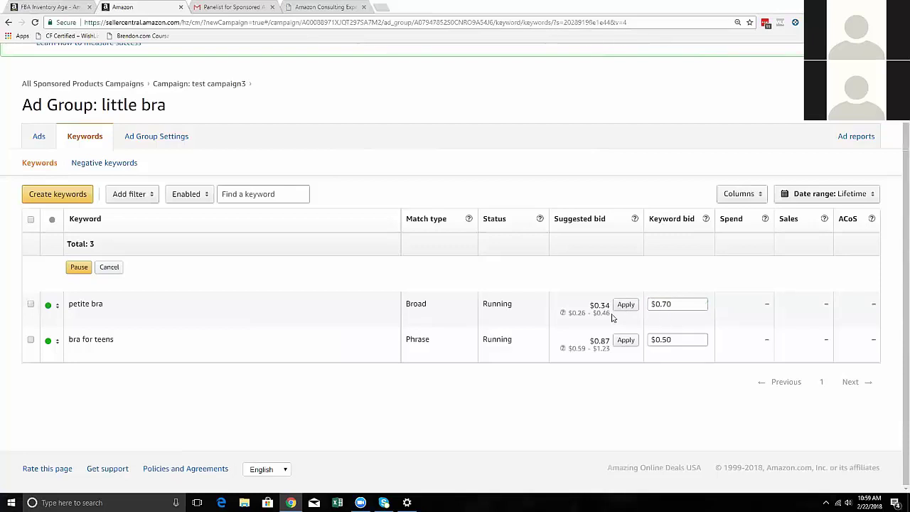
pyautogui.moveTo(576, 310); pyautogui.dragTo(610, 312)
# Step: Set the keyword bid for "bra for teens" to $1.23, save it, and confirm pausing the keyword "bras"
pyautogui.click(673, 344)
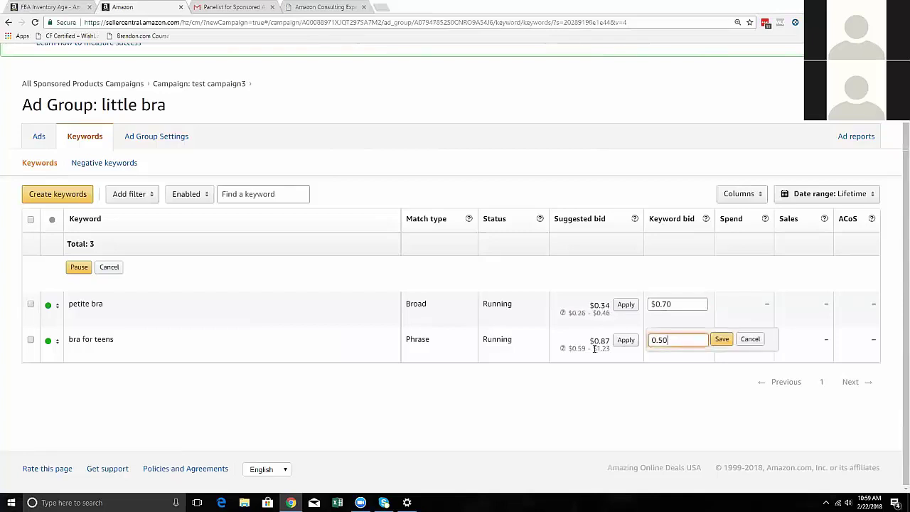
pyautogui.moveTo(592, 348); pyautogui.dragTo(609, 348)
pyautogui.click(678, 348)
pyautogui.write('1.23')
pyautogui.click(720, 340)
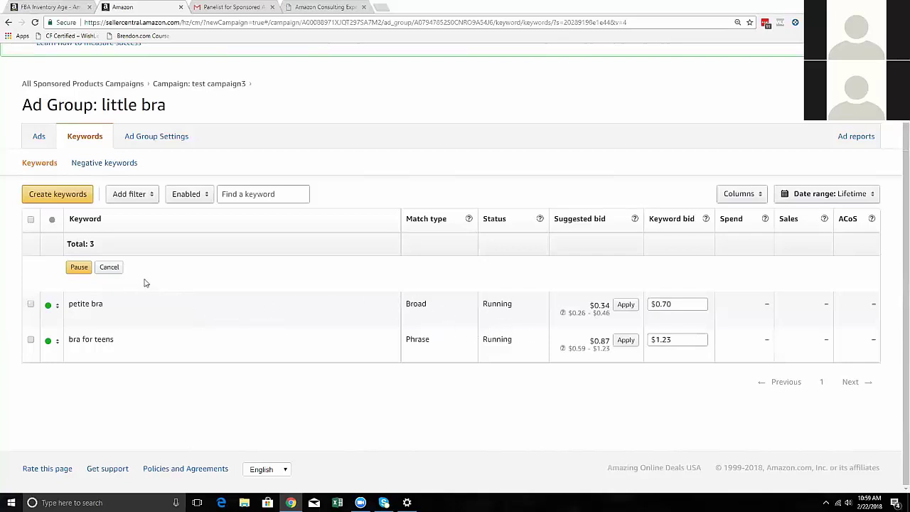
pyautogui.click(78, 268)
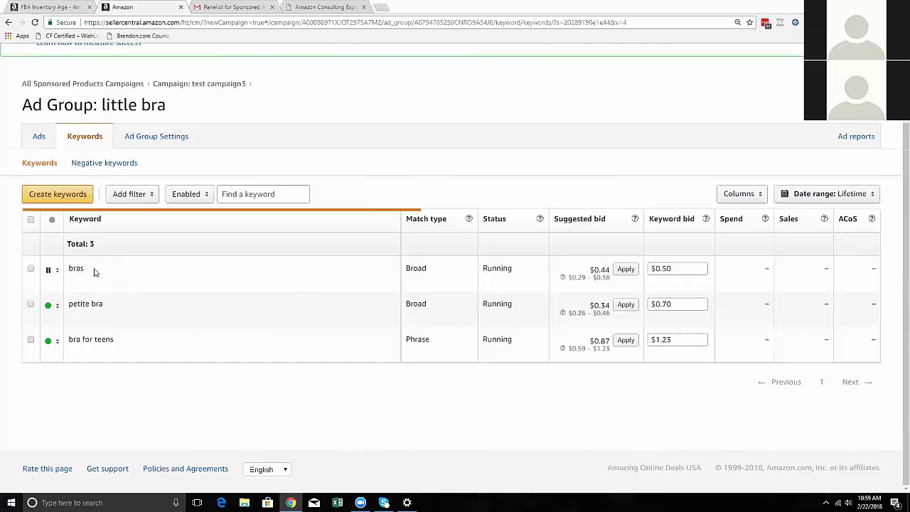
# Step: Open the Search Term Report in the advertising reports and request a new report
pyautogui.scroll(1, 142, 307)
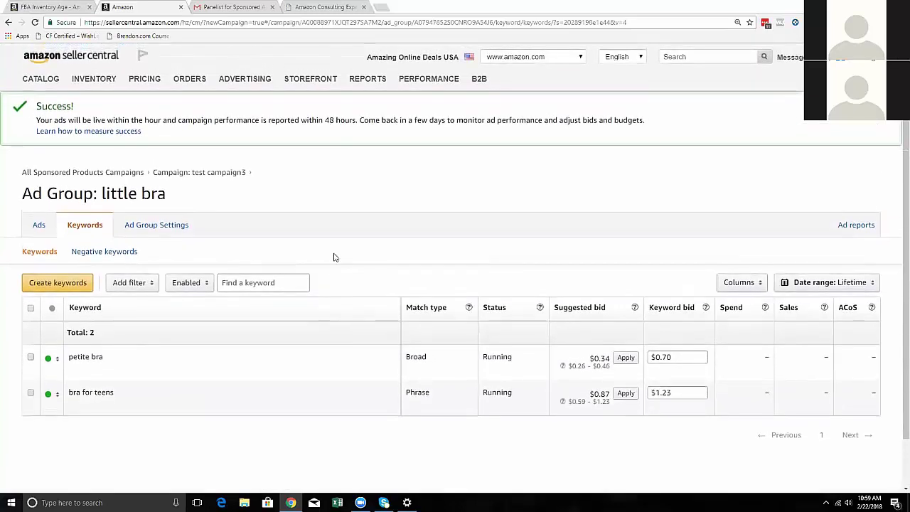
pyautogui.moveTo(368, 84)
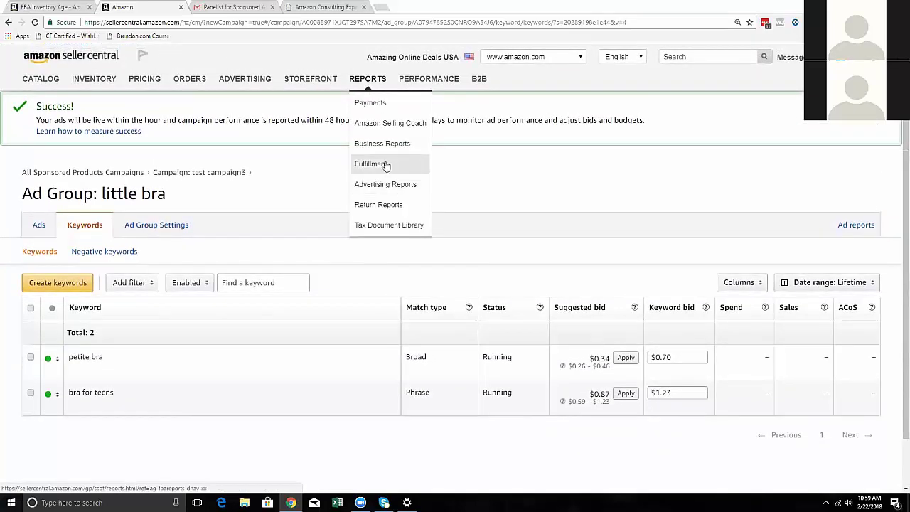
pyautogui.click(392, 185)
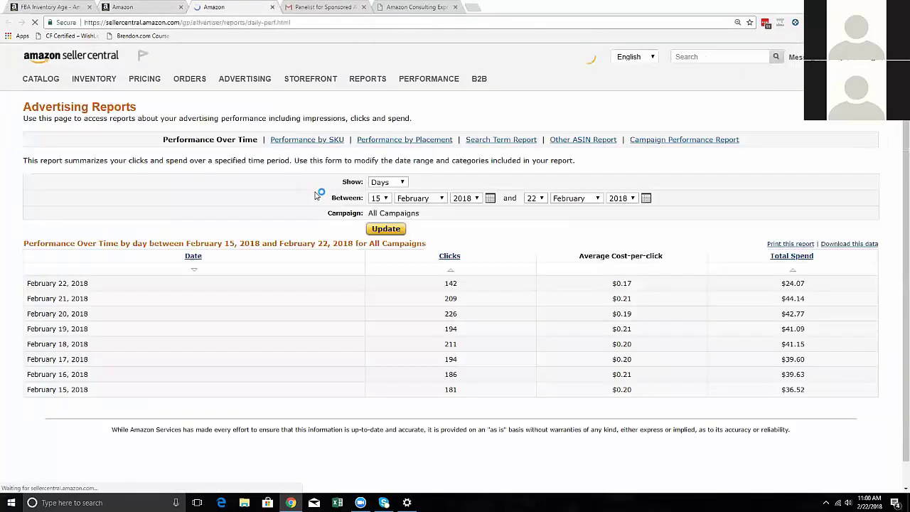
pyautogui.moveTo(368, 82)
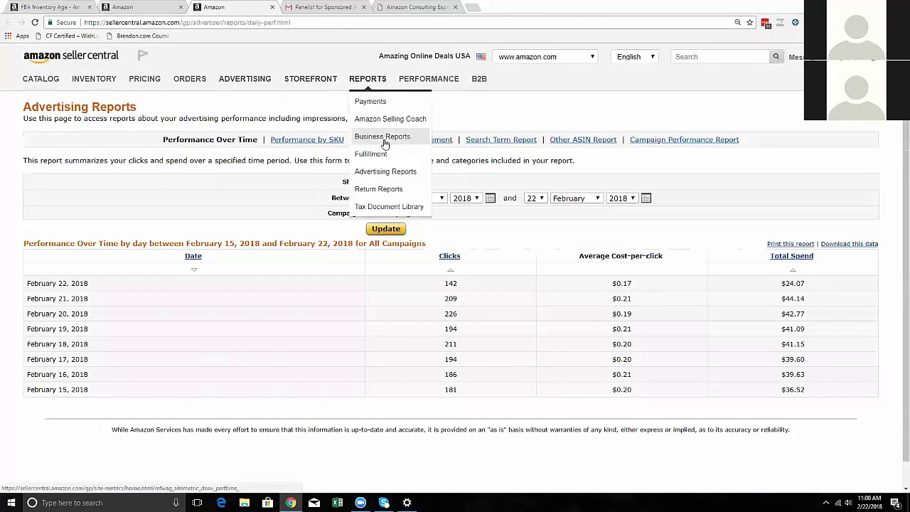
pyautogui.click(499, 141)
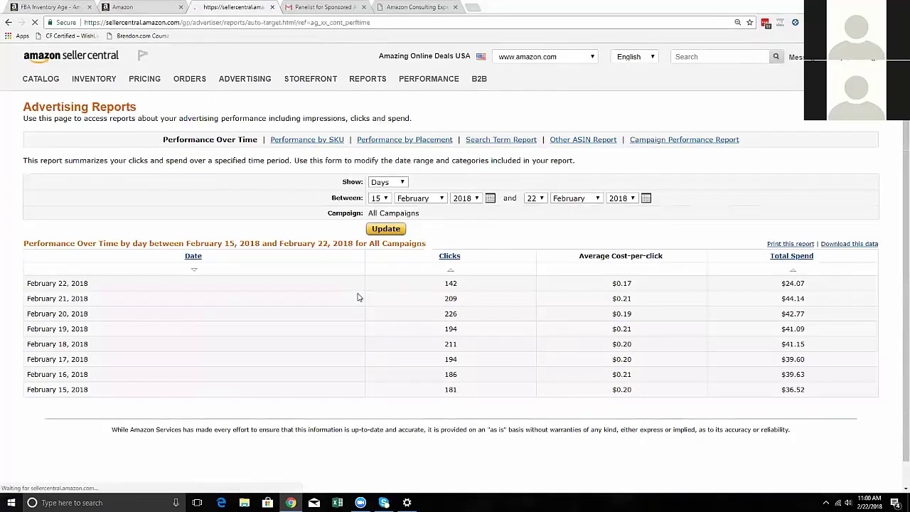
pyautogui.scroll(-1, 335, 299)
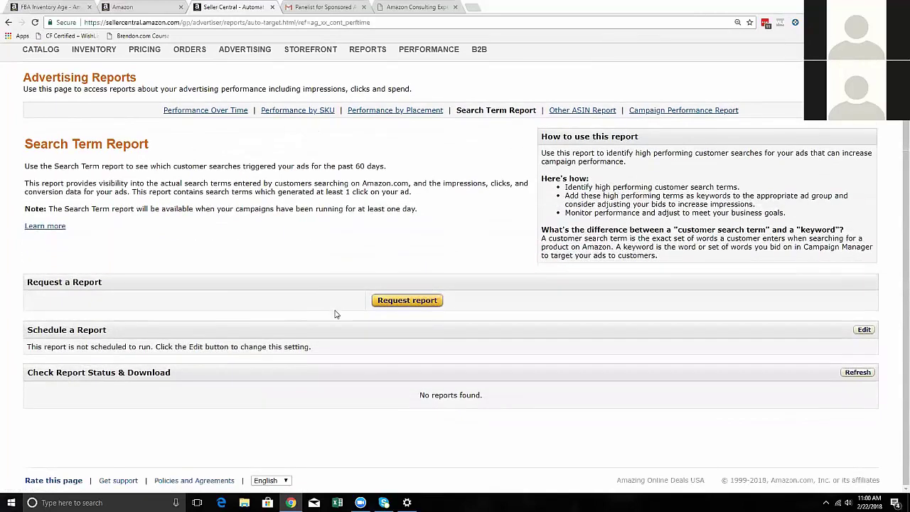
pyautogui.click(395, 300)
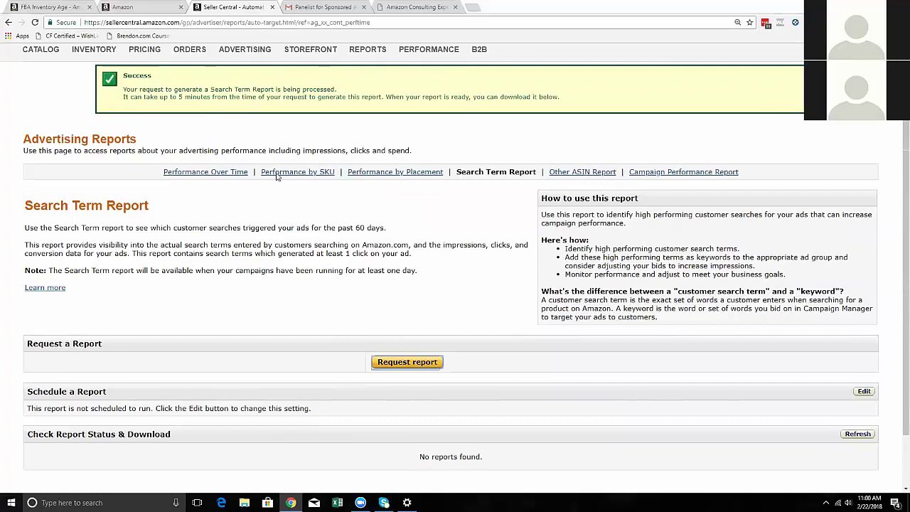
# Step: Refresh the report status until the Search Term Report is ready, then download and open the text file
pyautogui.scroll(-2, 321, 241)
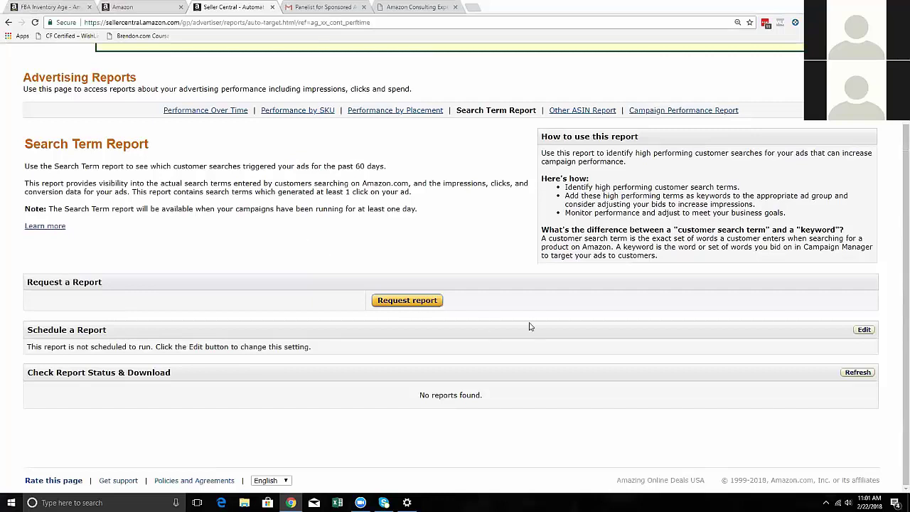
pyautogui.click(860, 374)
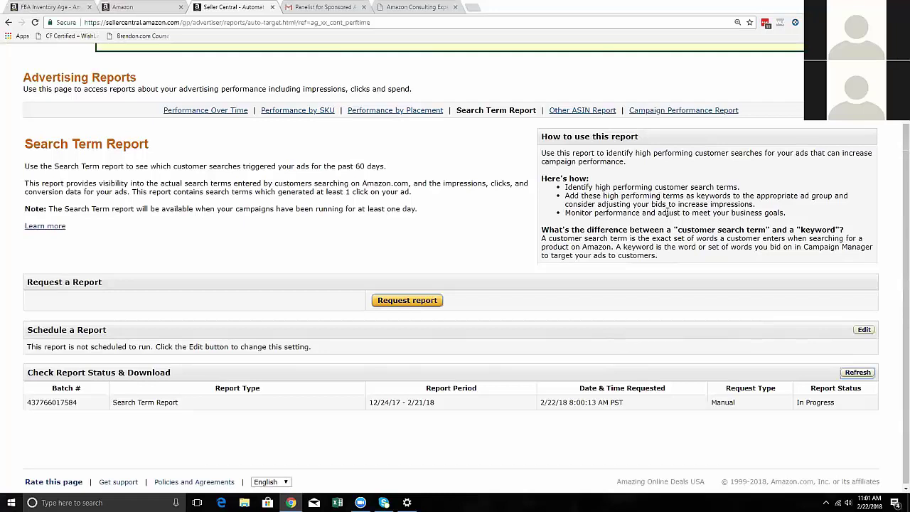
pyautogui.click(860, 372)
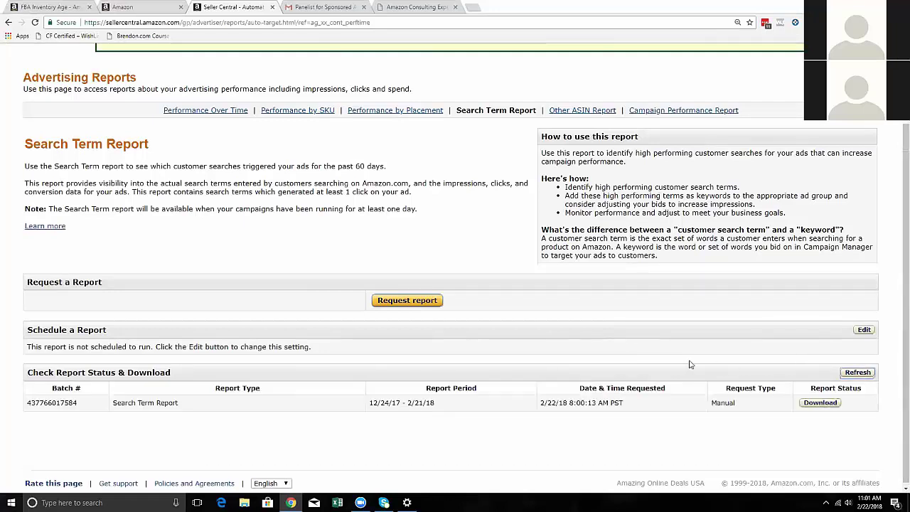
pyautogui.click(802, 403)
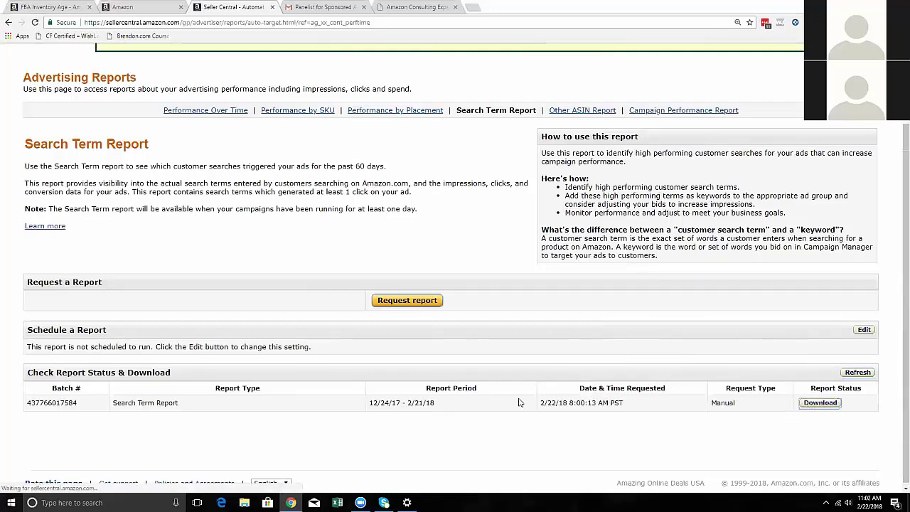
pyautogui.click(61, 481)
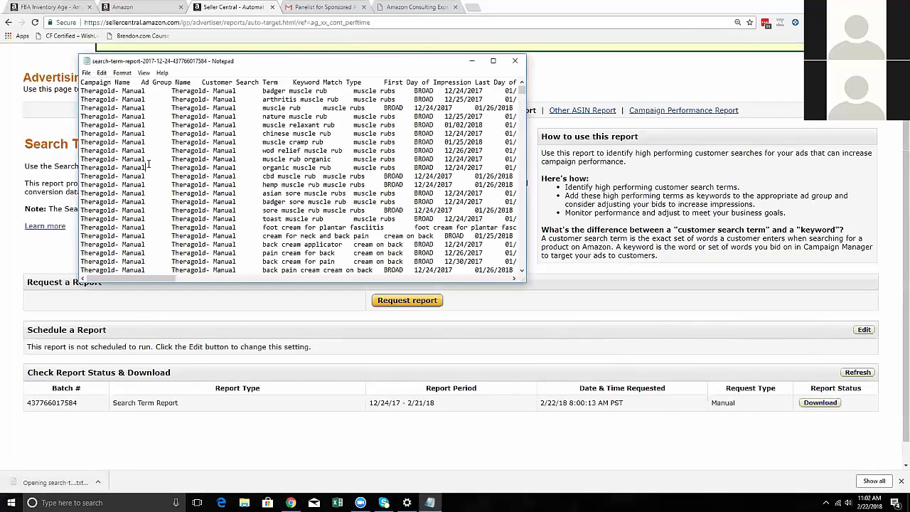
# Step: Copy the entire search term report from Notepad and paste it into a new blank Excel workbook at cell A1
pyautogui.hotkey('ctrl', 'a')
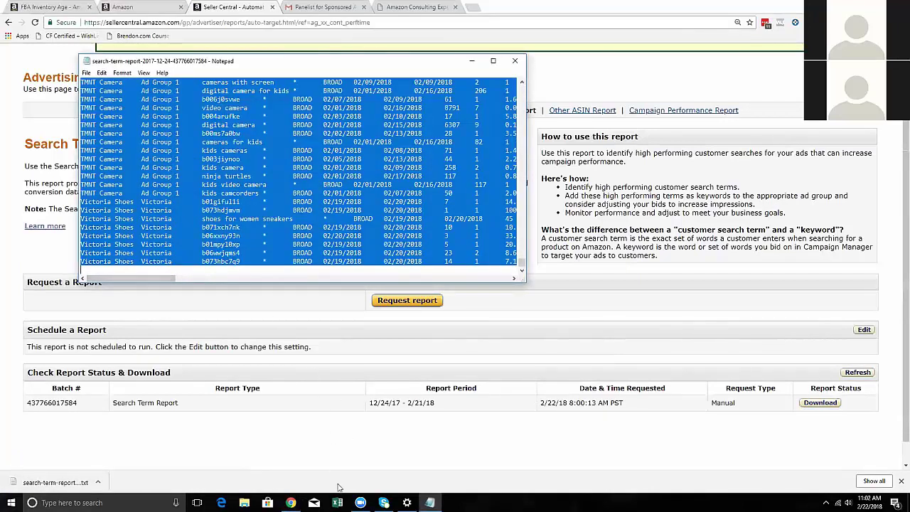
pyautogui.click(337, 502)
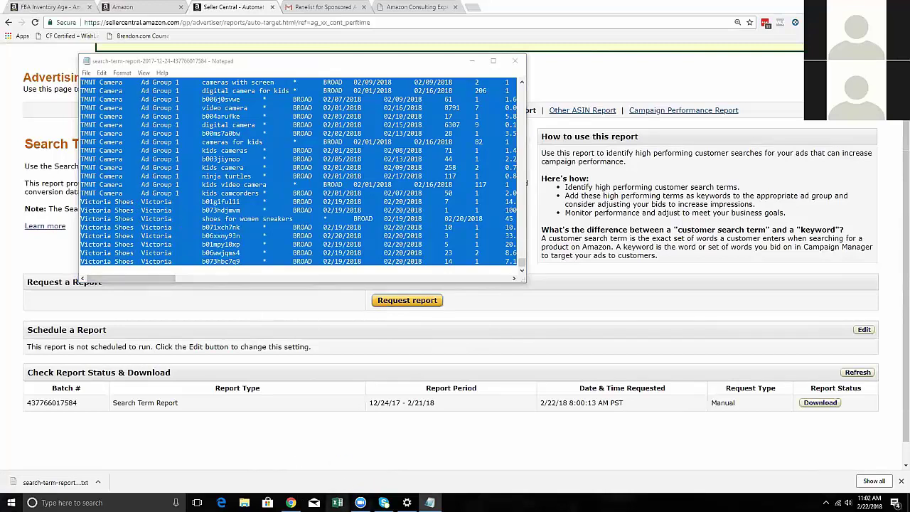
pyautogui.click(337, 502)
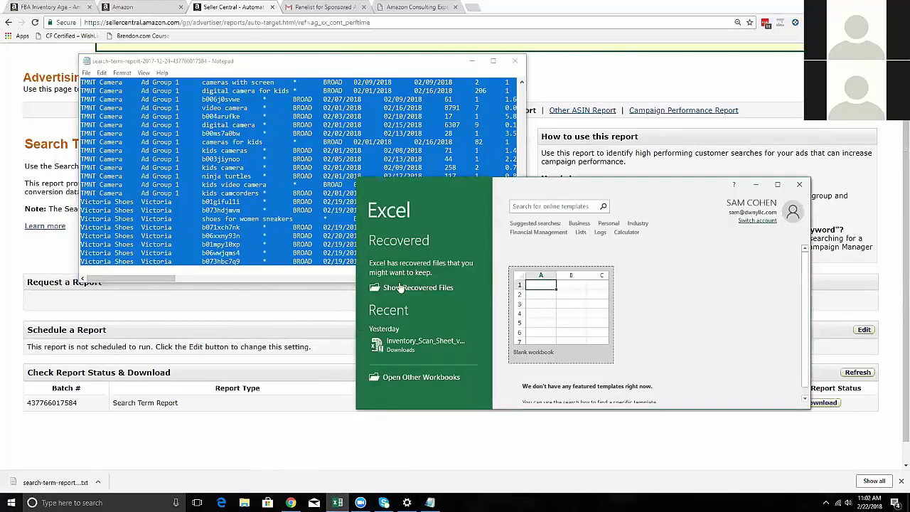
pyautogui.click(544, 297)
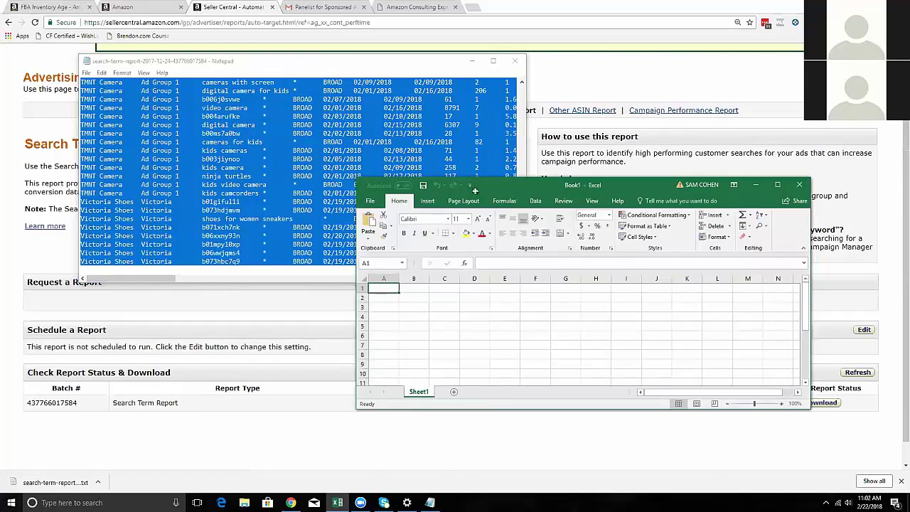
pyautogui.hotkey('ctrl', 'v')
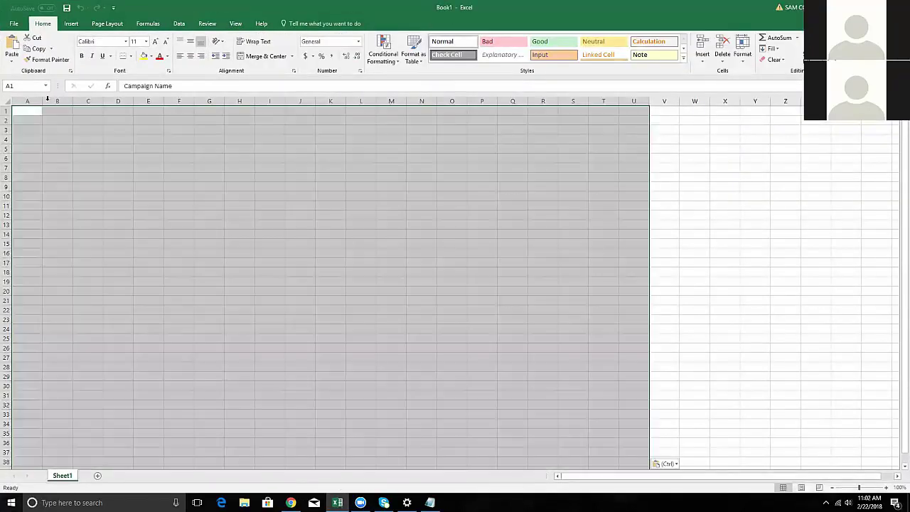
# Step: Widen the Campaign Name column and look through the pasted customer search terms of the different campaigns
pyautogui.moveTo(43, 103); pyautogui.dragTo(81, 103)
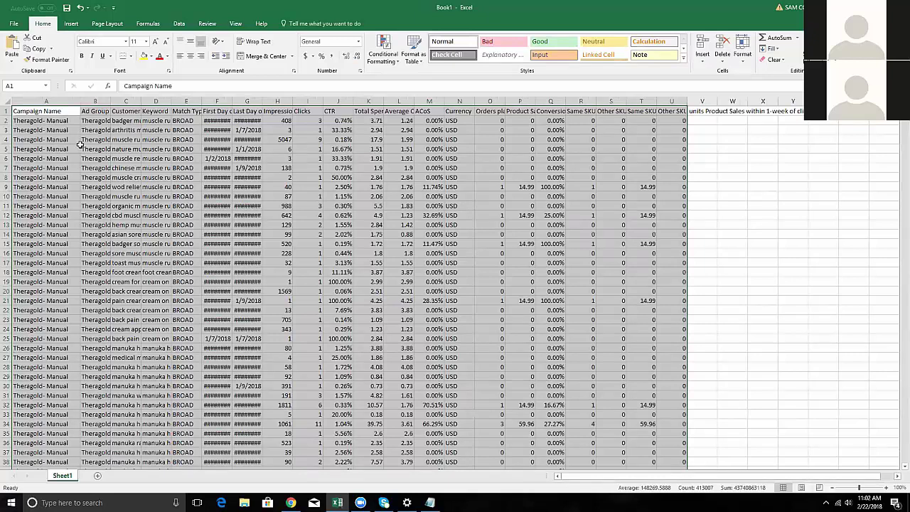
pyautogui.scroll(-9, 84, 145)
pyautogui.scroll(-20, 131, 255)
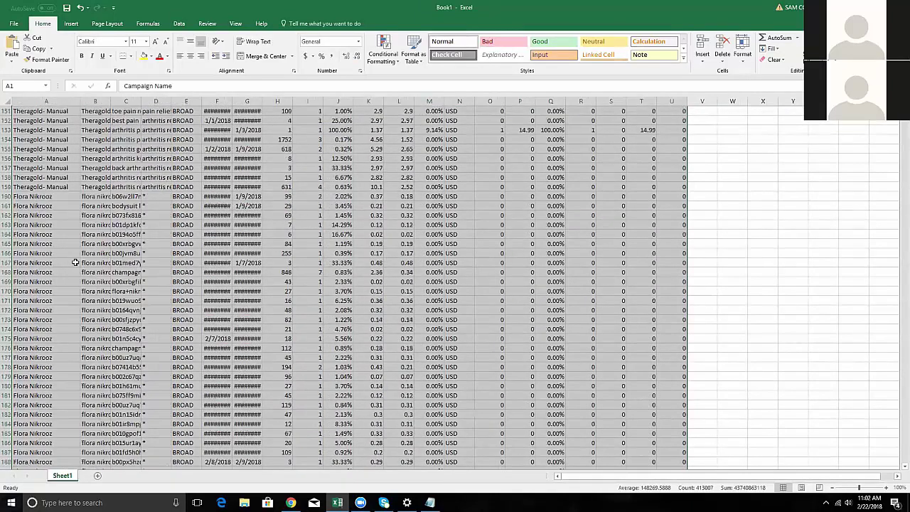
pyautogui.click(132, 253)
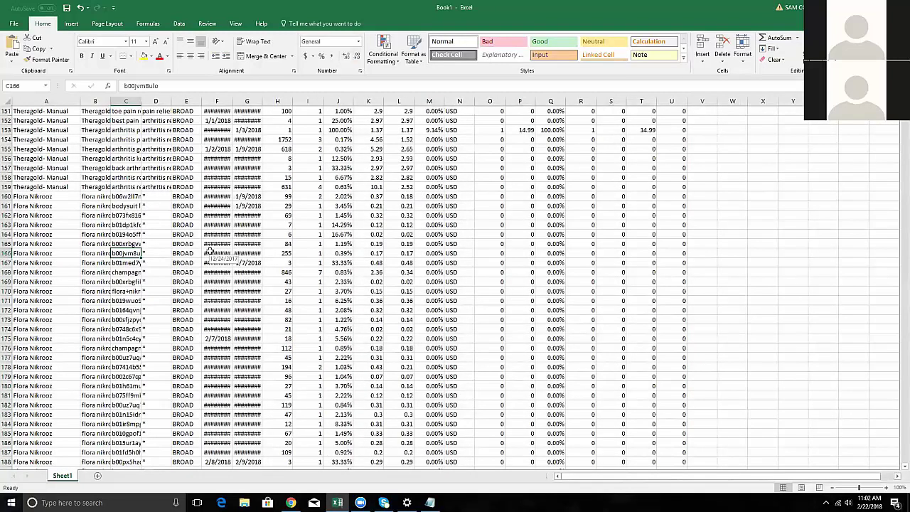
pyautogui.scroll(5, 210, 251)
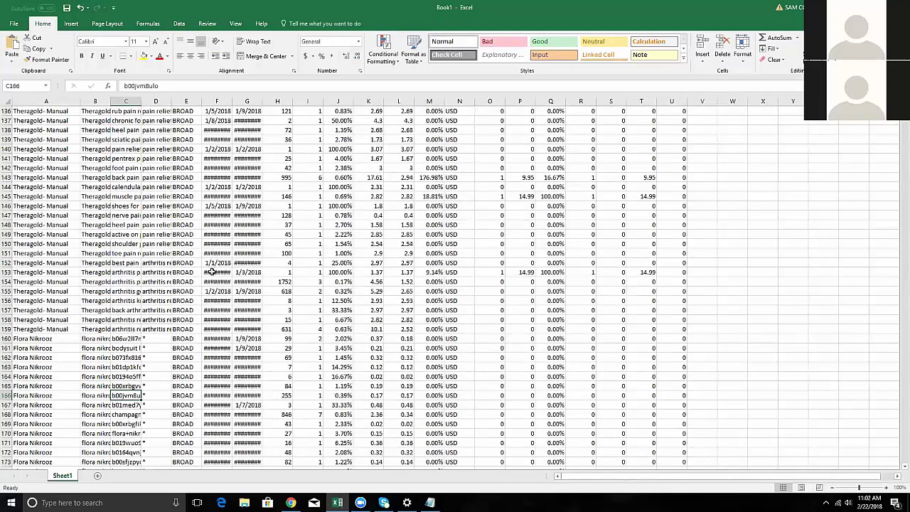
# Step: Switch to Chrome, search Amazon for "lip stick" in a new browser tab and examine the sponsored product listings
pyautogui.hotkey('alt', 'Tab')
pyautogui.hotkey('alt', 'Tab')
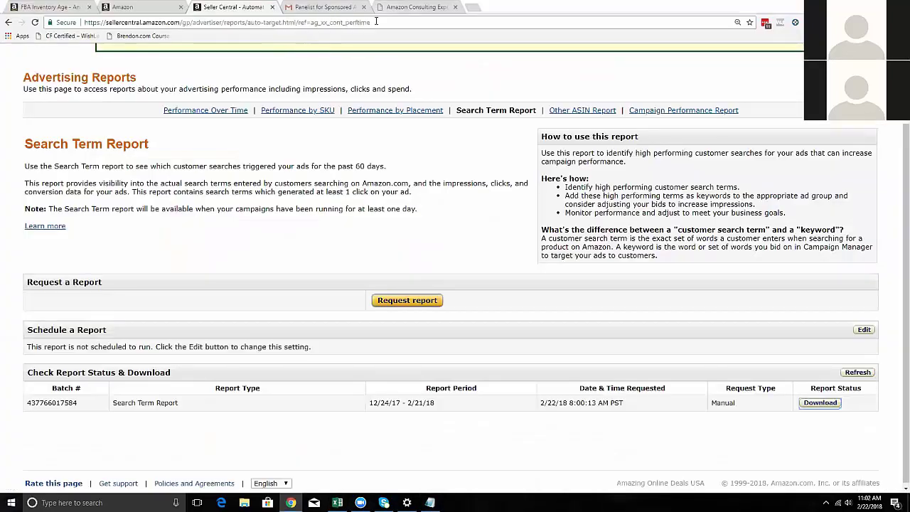
pyautogui.hotkey('ctrl', 't')
pyautogui.write('am')
pyautogui.press('Tab')
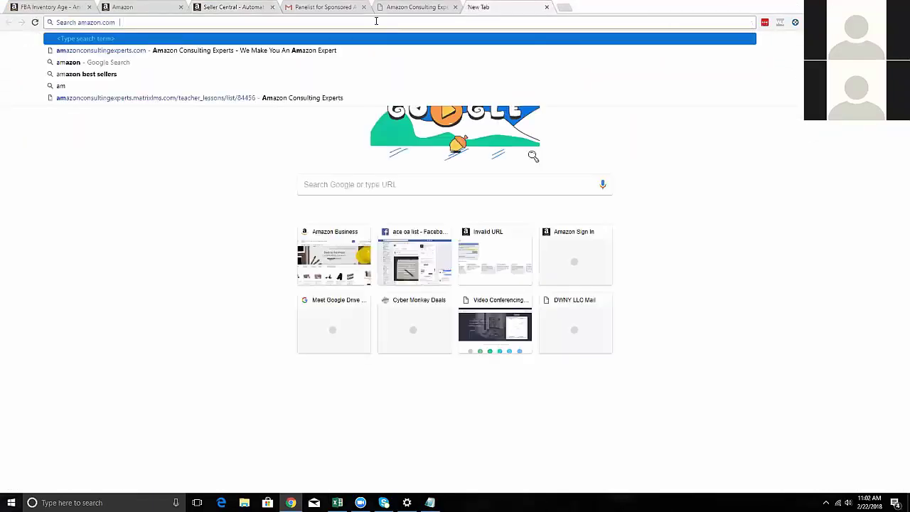
pyautogui.write('lip stick')
pyautogui.press('Return')
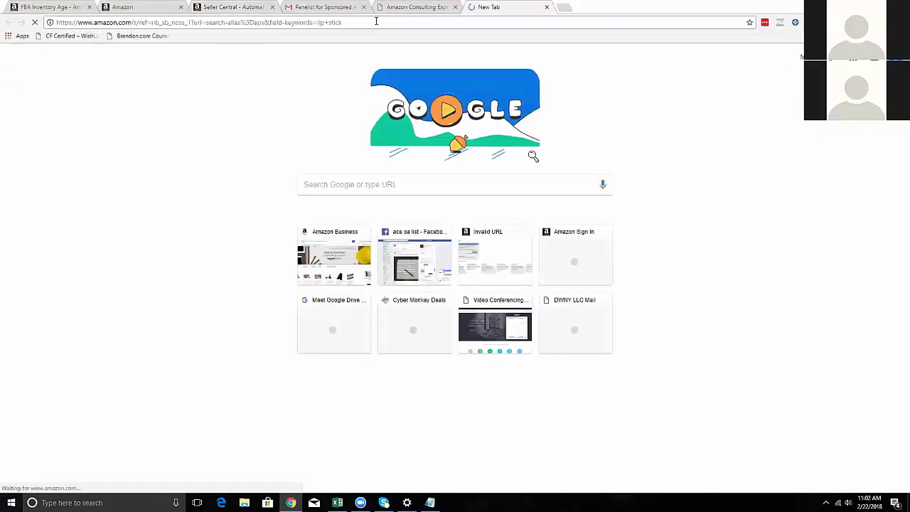
pyautogui.scroll(-1, 281, 232)
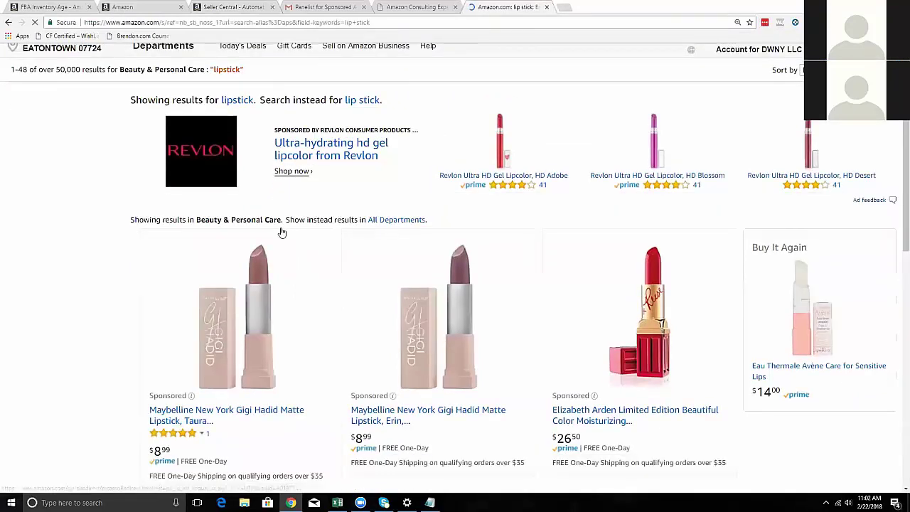
pyautogui.scroll(-2, 281, 232)
pyautogui.scroll(1, 333, 308)
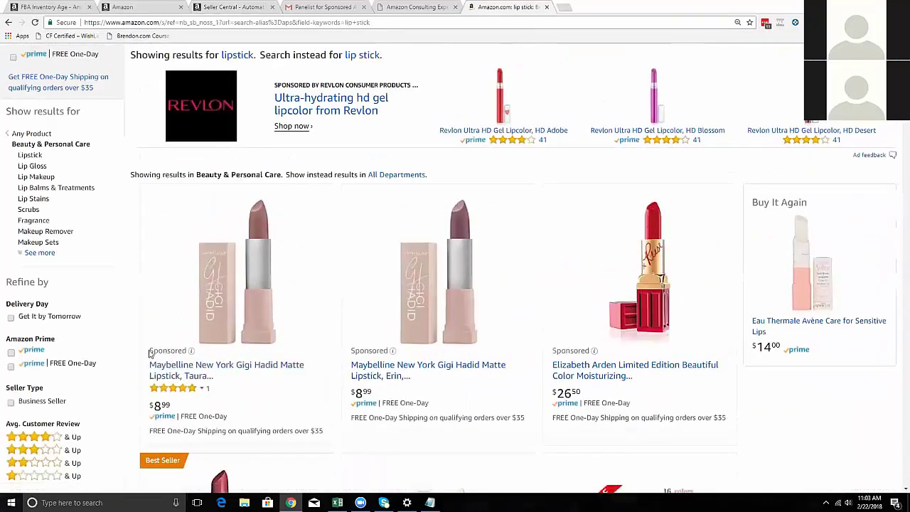
# Step: Examine the Sponsored label on the first lipstick listing and the suggested alternative search for "lip stick" above the results
pyautogui.doubleClick(151, 351)
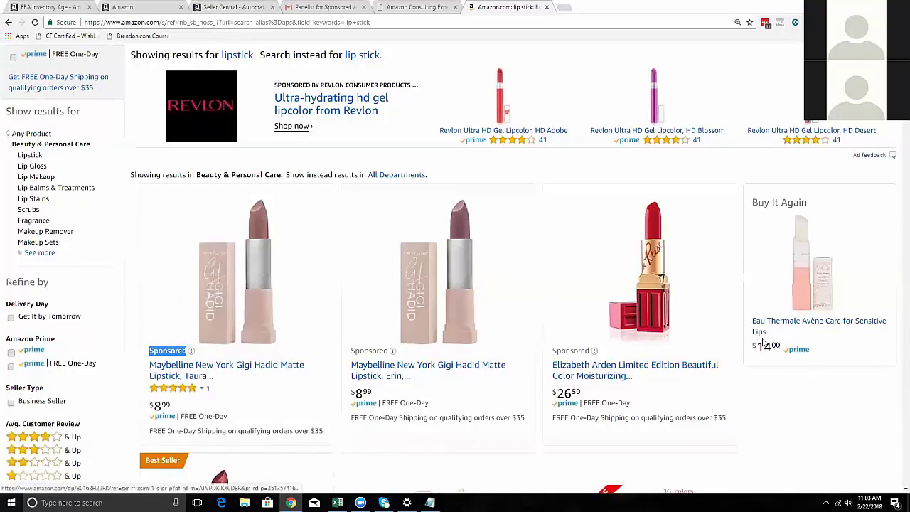
pyautogui.scroll(2, 538, 348)
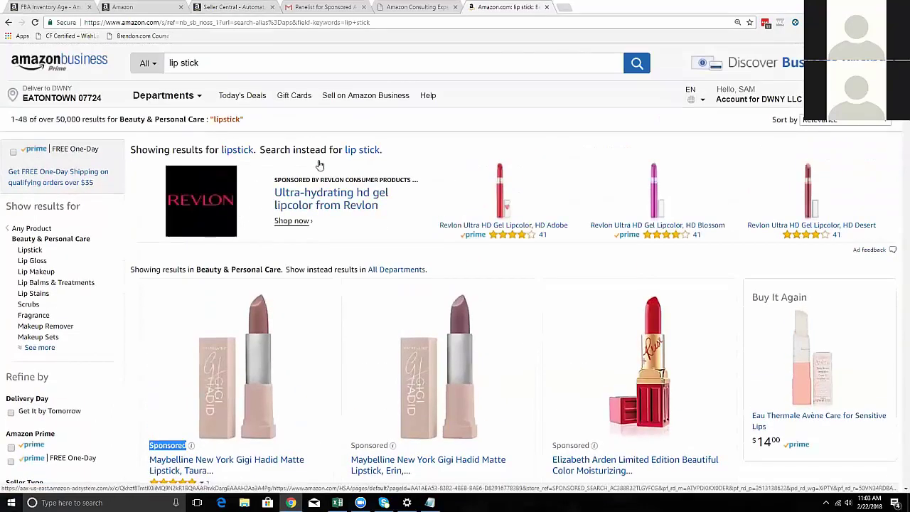
pyautogui.moveTo(259, 151); pyautogui.dragTo(338, 150)
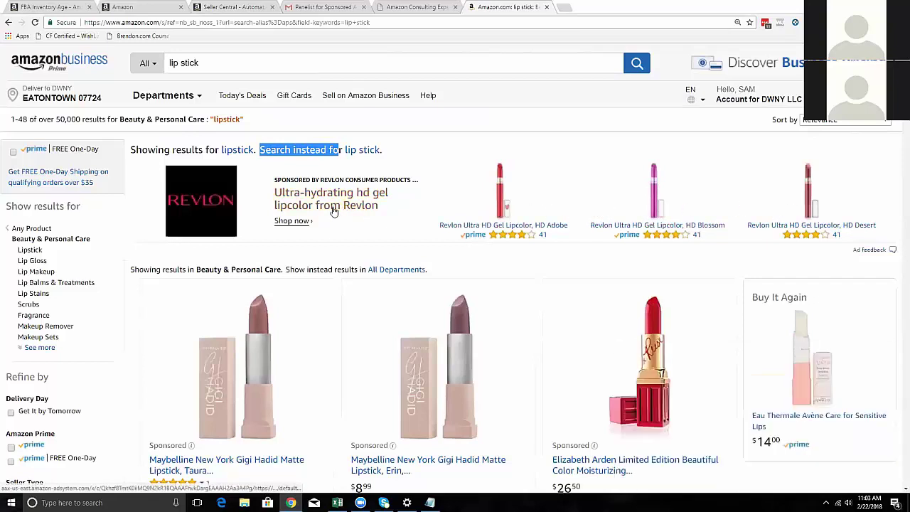
# Step: Open Revlon's sponsored brand page from the lipstick results, look through its product list, and close the page
pyautogui.click(300, 221)
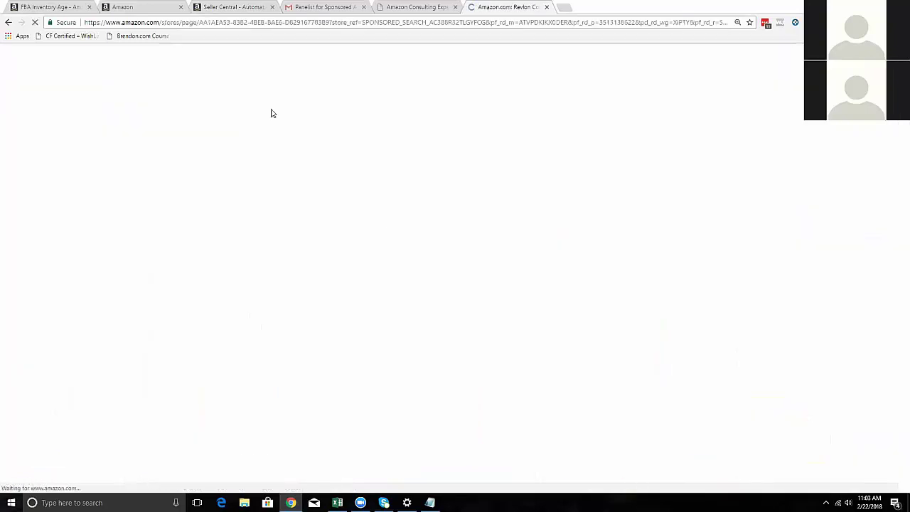
pyautogui.scroll(-3, 234, 227)
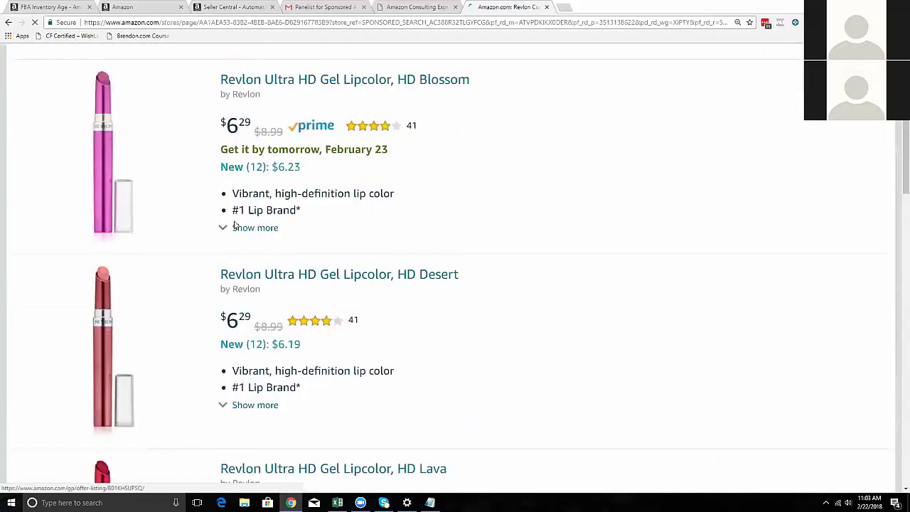
pyautogui.scroll(-18, 234, 226)
pyautogui.scroll(-2, 449, 275)
pyautogui.hotkey('ctrl', 'w')
# Step: Switch to Excel and widen the First Day of Impression and Last Day of Impression columns, then return to cell A1
pyautogui.hotkey('alt', 'Tab')
pyautogui.hotkey('alt', 'Tab')
pyautogui.hotkey('alt', 'Tab')
pyautogui.moveTo(231, 101); pyautogui.dragTo(273, 101)
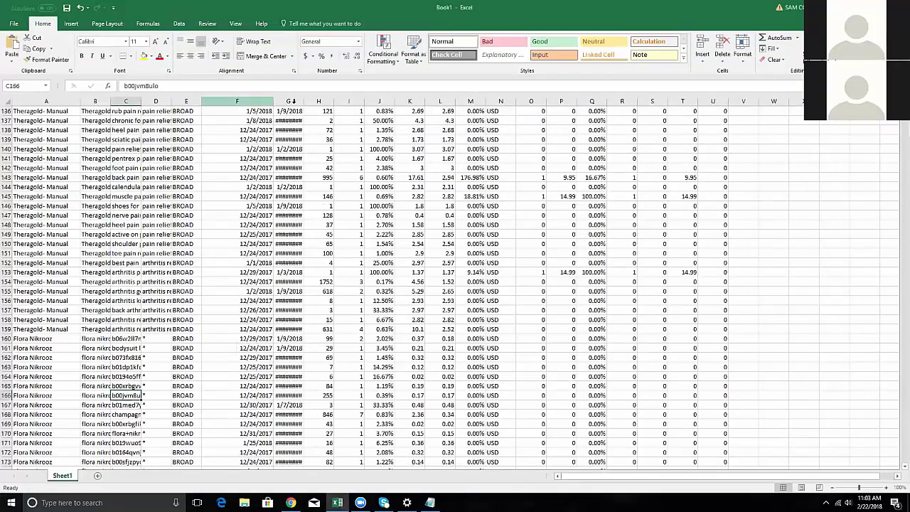
pyautogui.click(293, 100)
pyautogui.doubleClick(304, 101)
pyautogui.scroll(1, 293, 176)
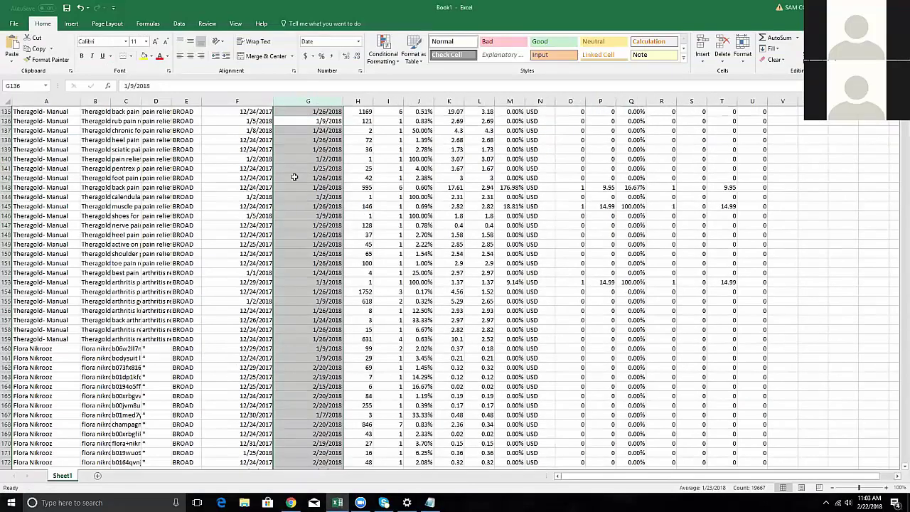
pyautogui.hotkey('ctrl', 'Home')
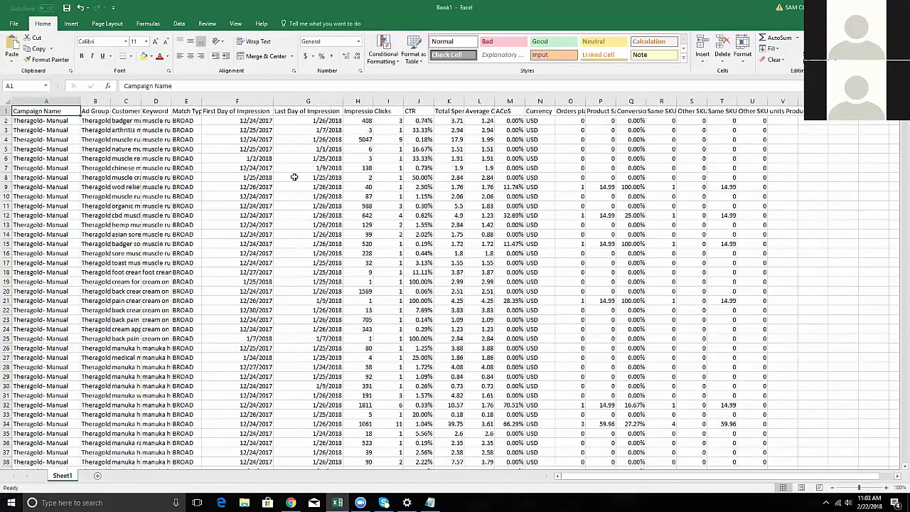
# Step: Widen the Ad Group Name column, add filters to the header row, and slightly widen the CTR column
pyautogui.moveTo(110, 102); pyautogui.dragTo(139, 103)
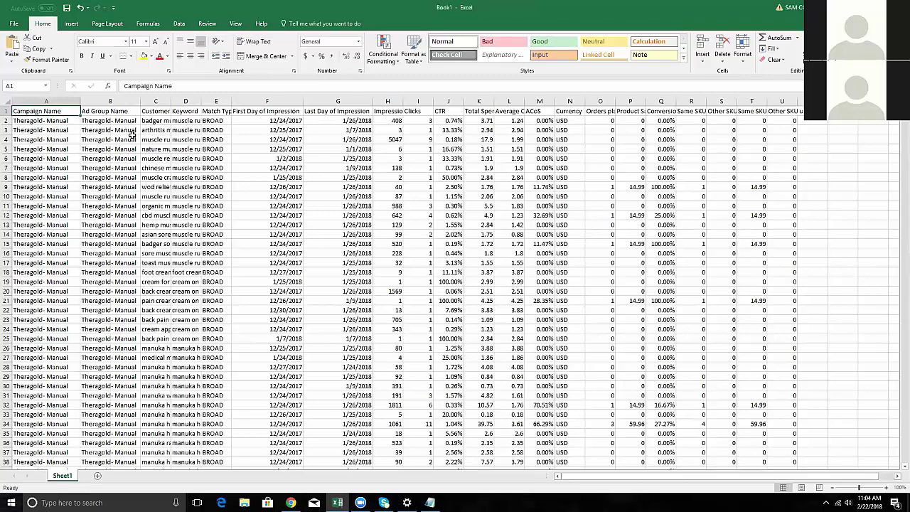
pyautogui.moveTo(140, 103); pyautogui.dragTo(154, 106)
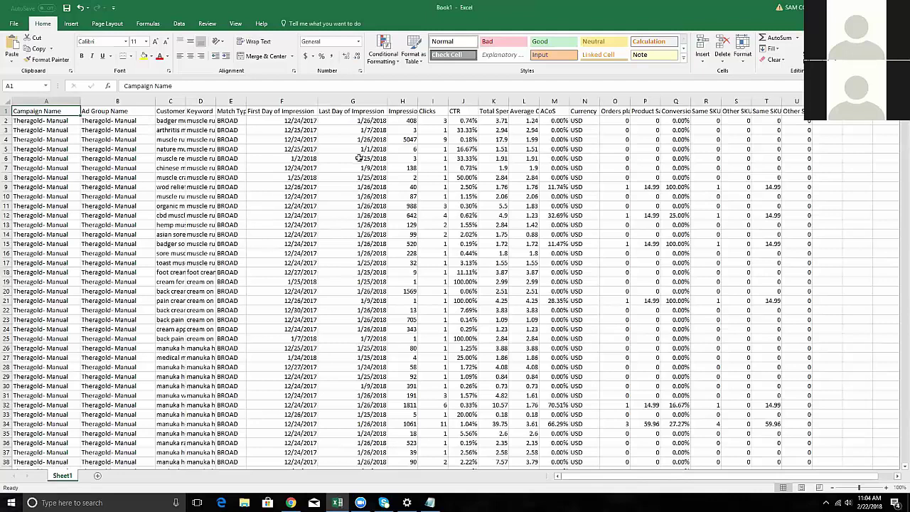
pyautogui.click(445, 113)
pyautogui.hotkey('ctrl', 'shift', 'l')
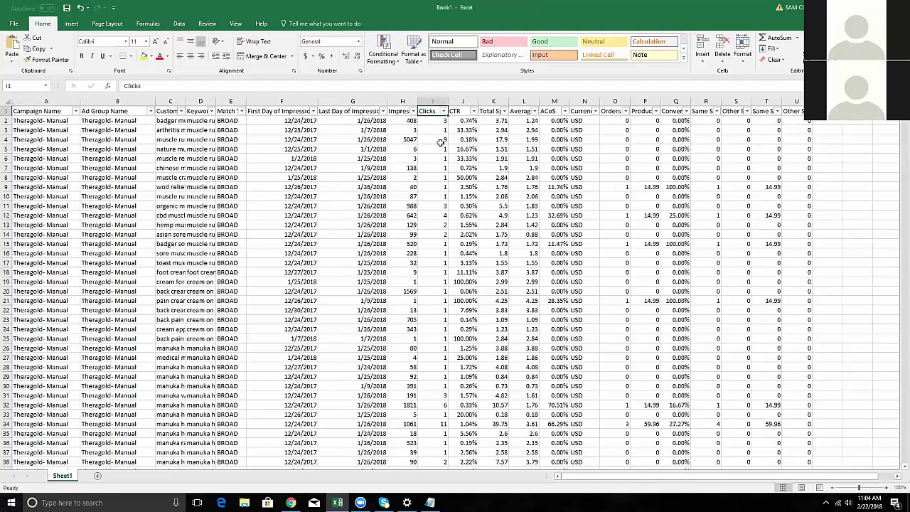
pyautogui.moveTo(477, 101); pyautogui.dragTo(480, 101)
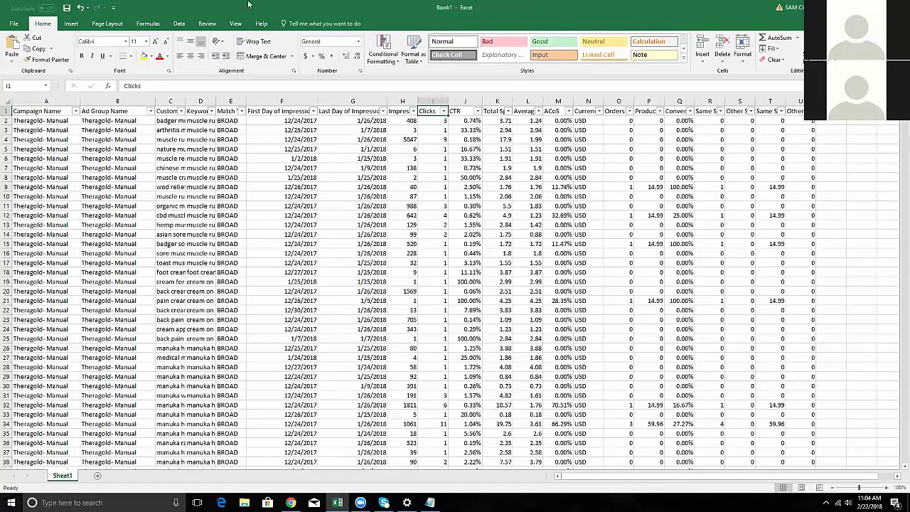
# Step: Switch to Chrome's FBA Inventory Age page and sort the products by Units Sold, first descending and finally ascending
pyautogui.hotkey('alt', 'Tab')
pyautogui.hotkey('alt', 'Tab')
pyautogui.click(67, 6)
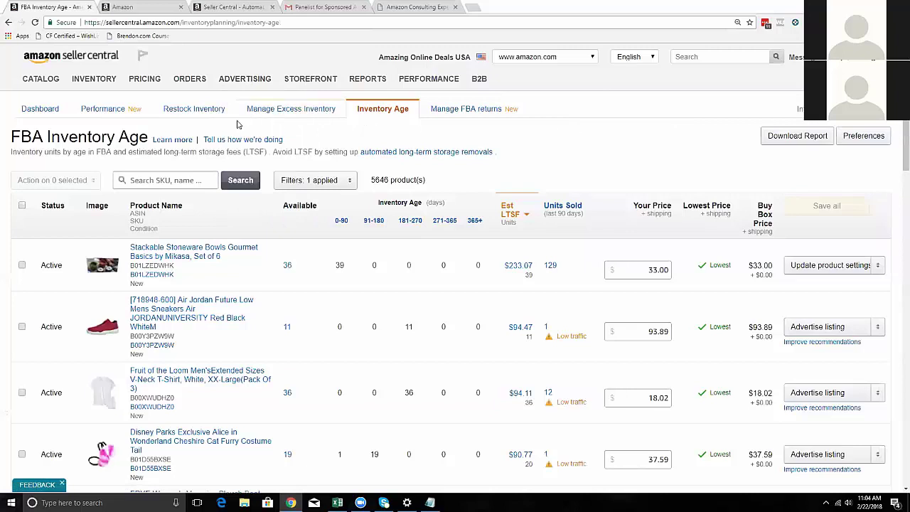
pyautogui.moveTo(93, 81)
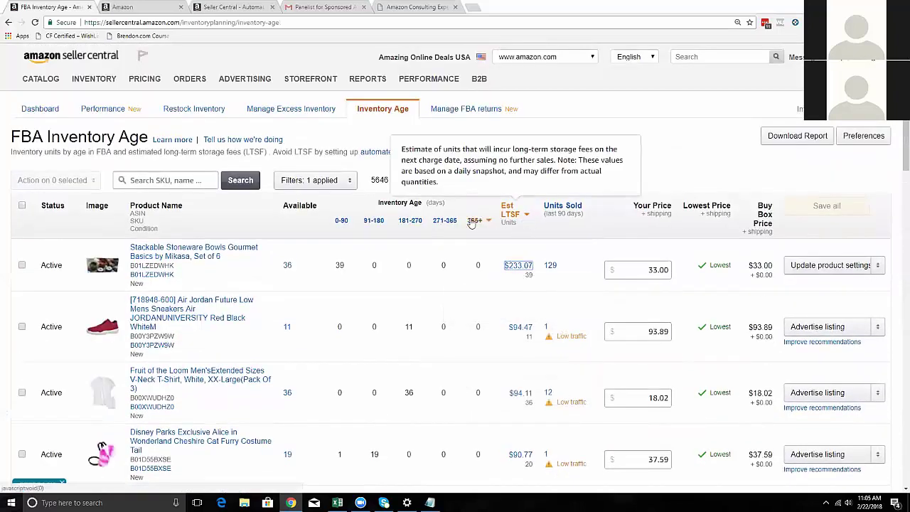
pyautogui.click(586, 210)
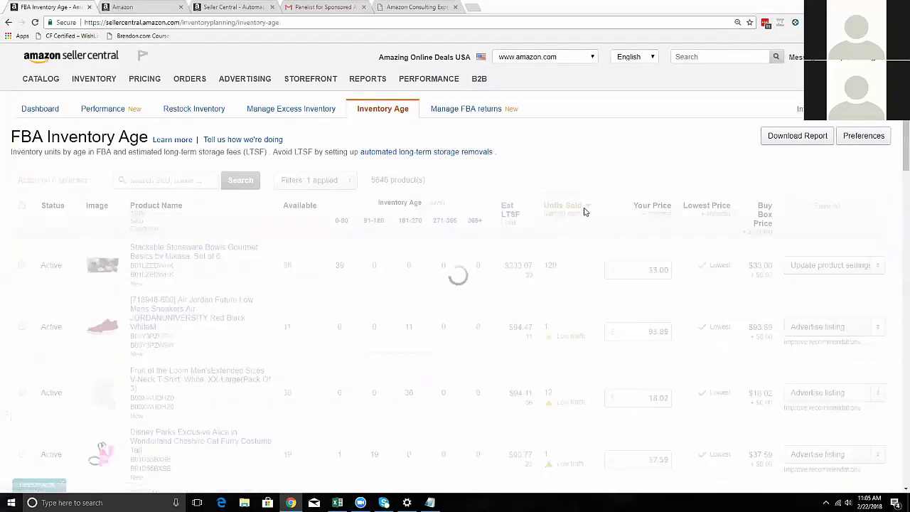
pyautogui.moveTo(94, 80)
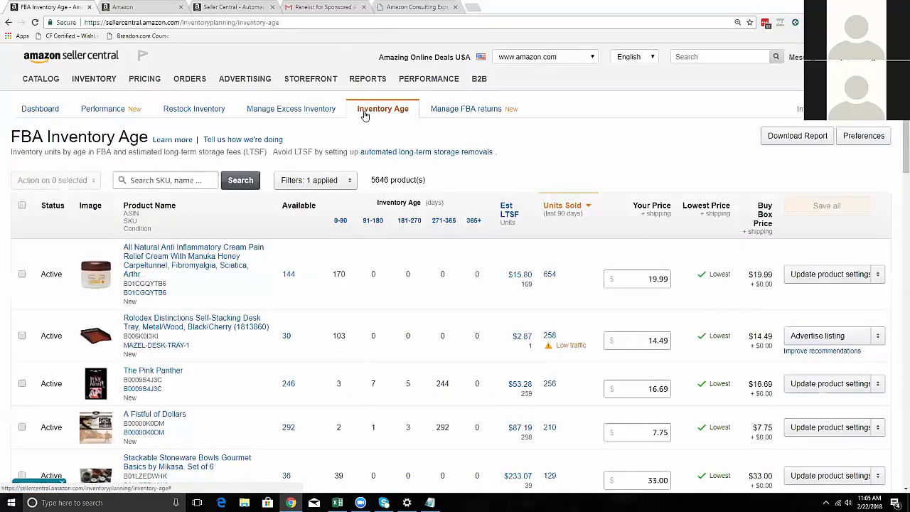
pyautogui.click(583, 208)
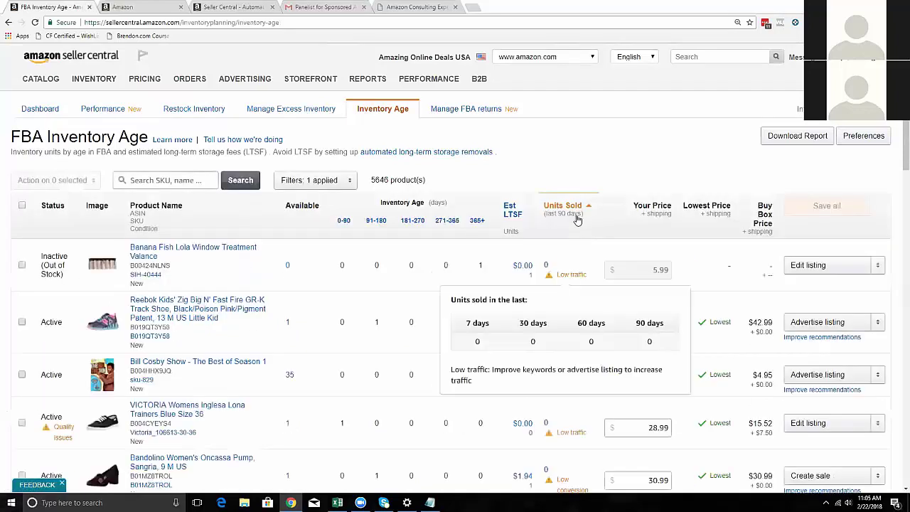
# Step: Look through the slowest-selling products and compare their units sold, traffic warnings and recommended actions
pyautogui.moveTo(577, 259)
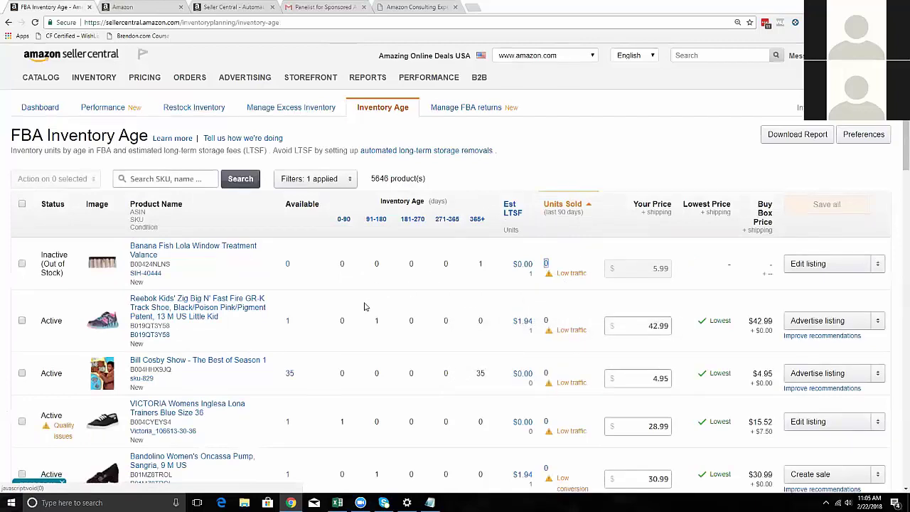
pyautogui.scroll(-1, 364, 306)
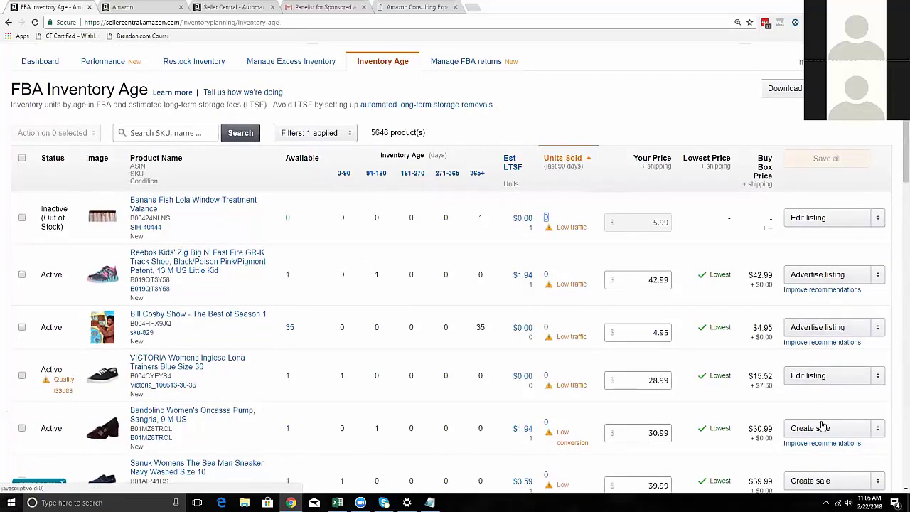
pyautogui.scroll(-1, 821, 430)
pyautogui.scroll(-2, 821, 430)
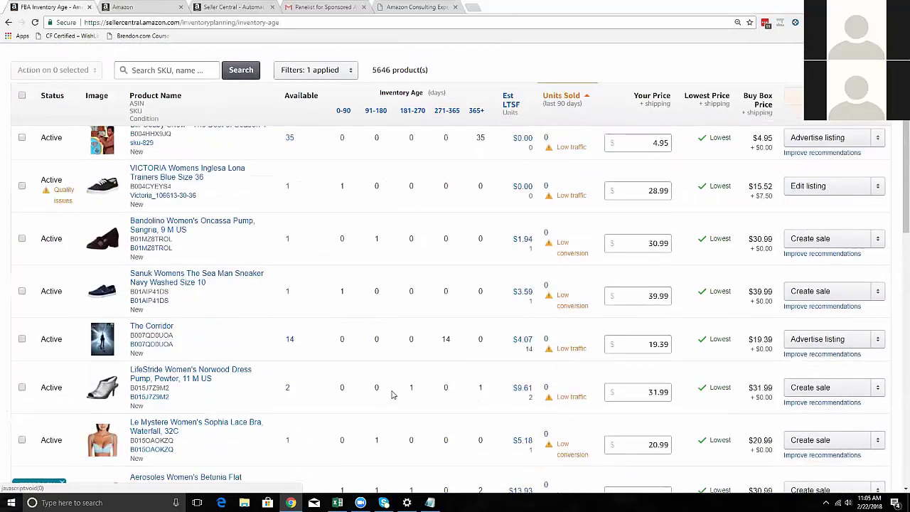
pyautogui.scroll(3, 459, 371)
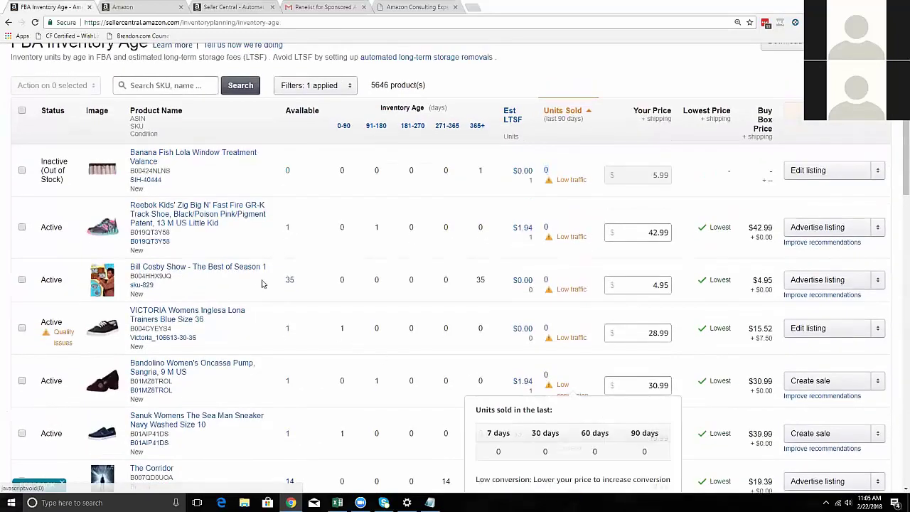
# Step: Examine the price, inventory age and storage fees of individual unsold products, including the Bill Cosby Show, VICTORIA, Bandolino and Sanuk listings
pyautogui.click(242, 272)
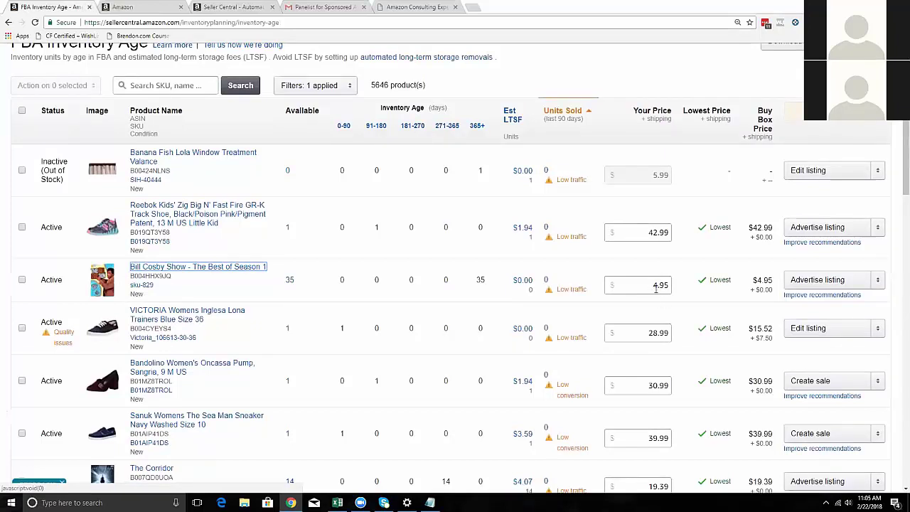
pyautogui.scroll(-2, 371, 315)
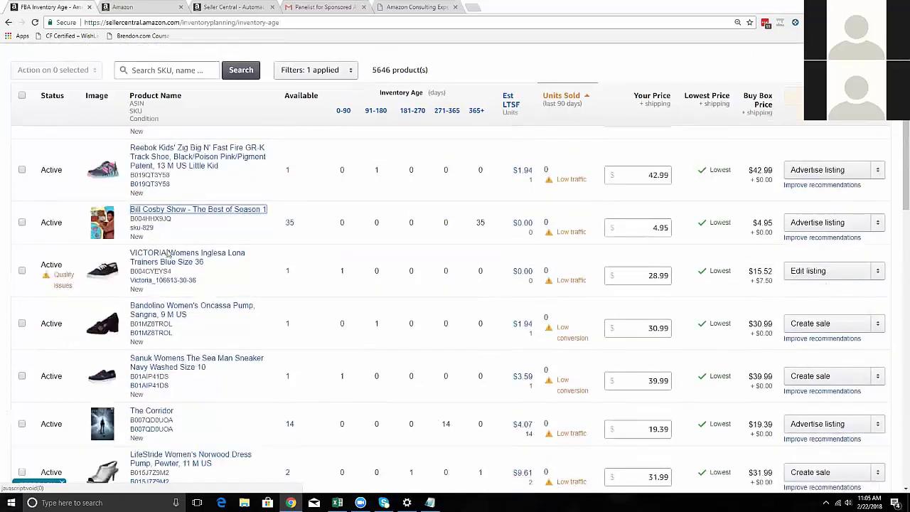
pyautogui.click(172, 226)
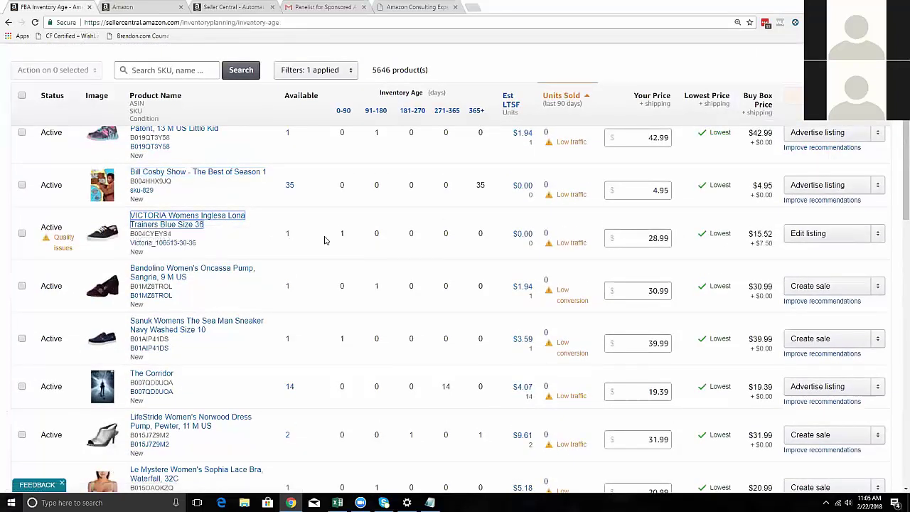
pyautogui.doubleClick(342, 234)
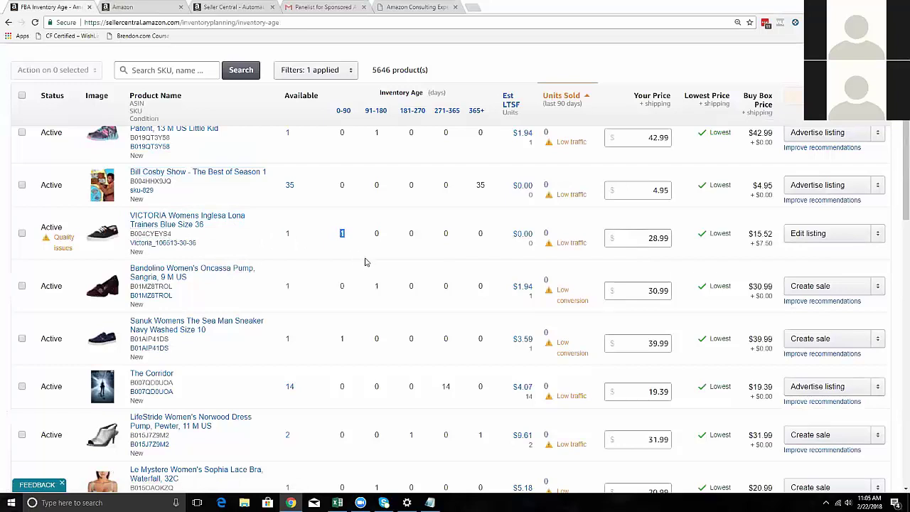
pyautogui.doubleClick(376, 286)
pyautogui.moveTo(547, 285)
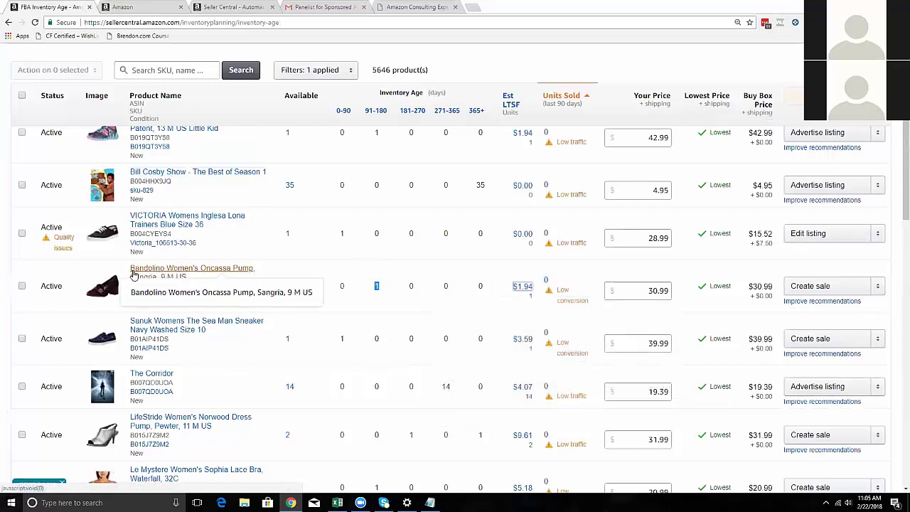
pyautogui.moveTo(127, 271); pyautogui.dragTo(294, 272)
pyautogui.click(236, 278)
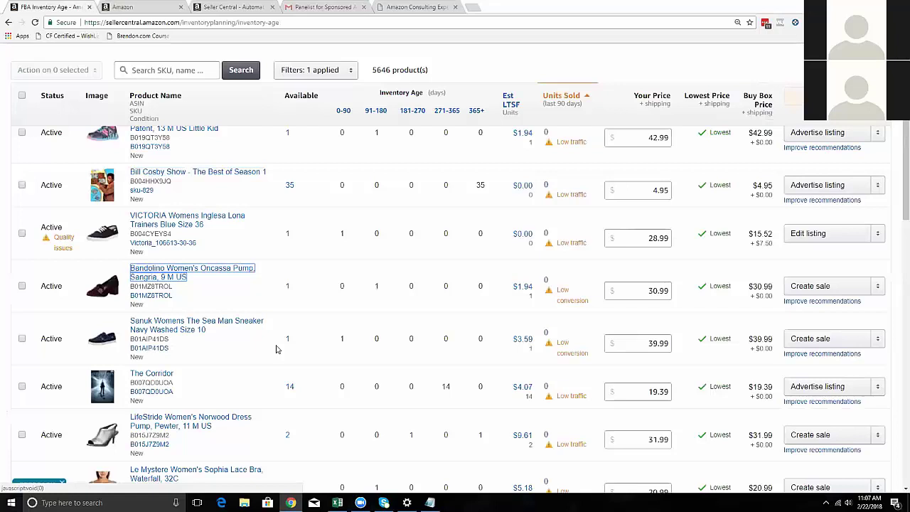
pyautogui.click(197, 322)
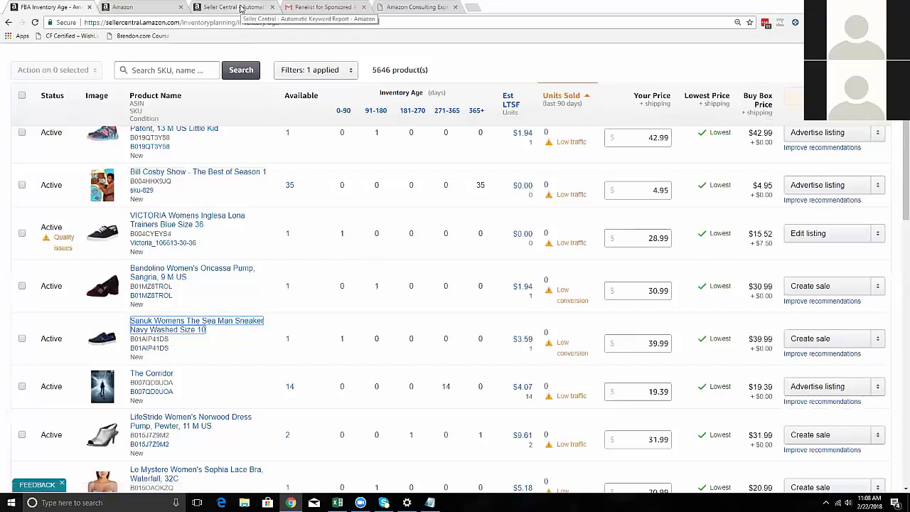
# Step: Archive both "test campaign3" and "test campaign" in the list of all Sponsored Products campaigns
pyautogui.click(241, 7)
pyautogui.click(159, 6)
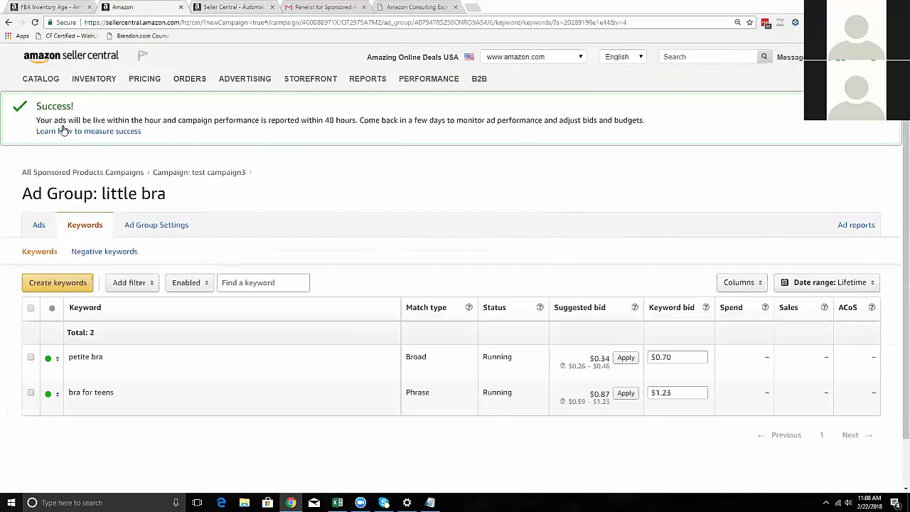
pyautogui.click(71, 173)
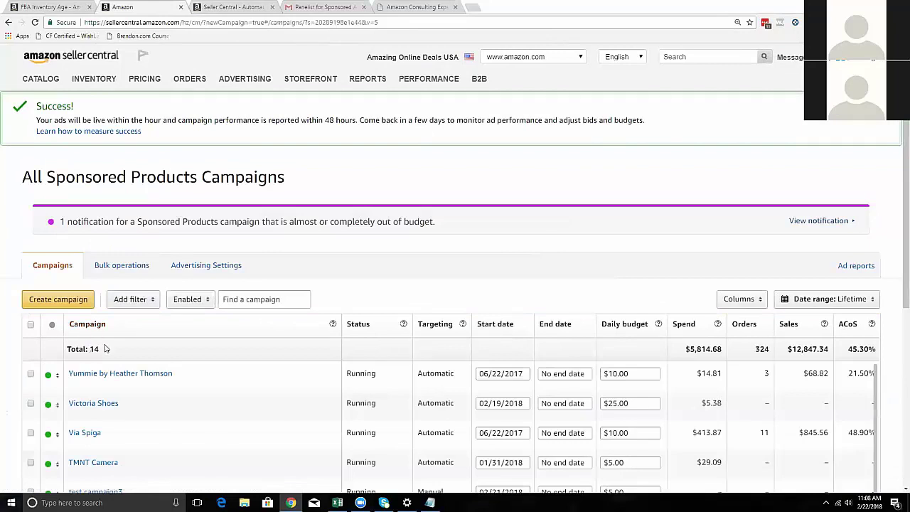
pyautogui.scroll(-5, 110, 400)
pyautogui.click(31, 389)
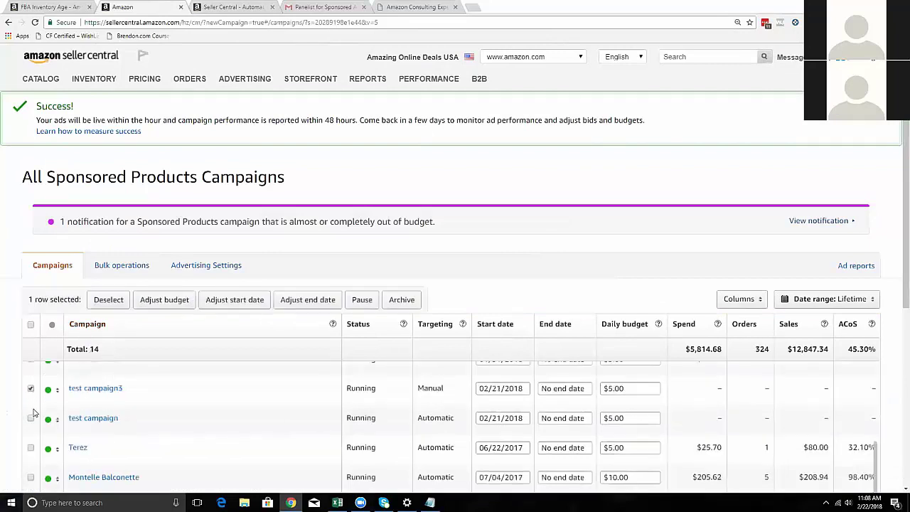
pyautogui.click(31, 419)
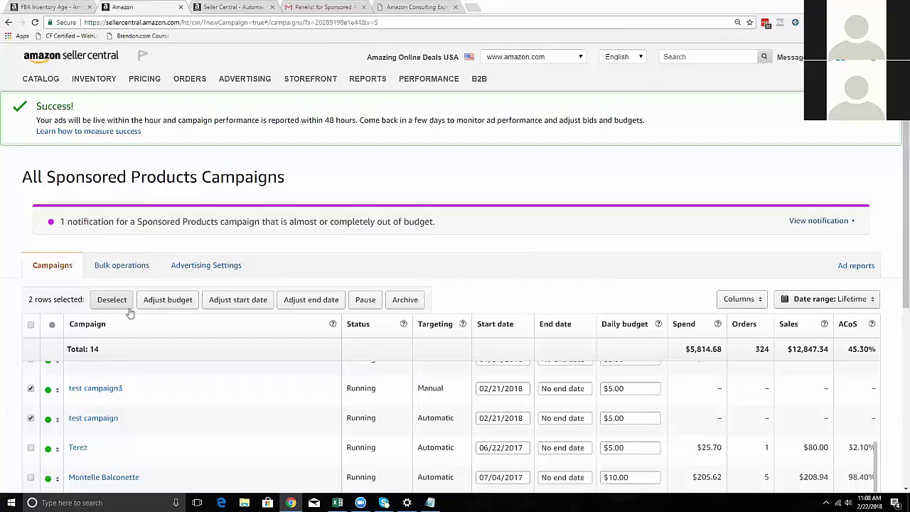
pyautogui.click(405, 299)
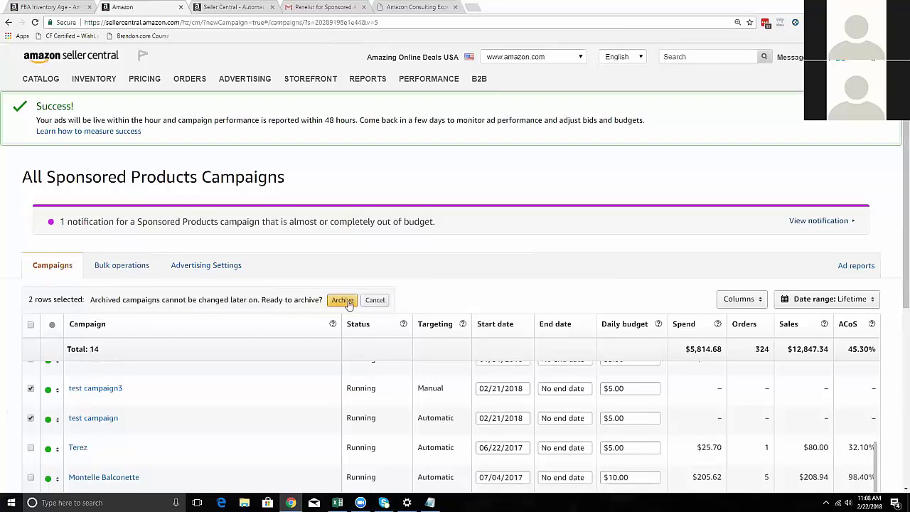
pyautogui.click(344, 301)
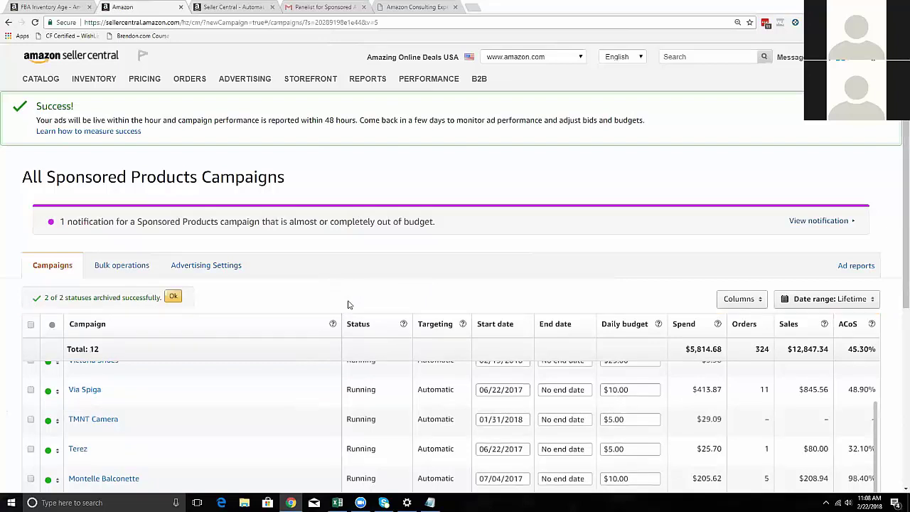
pyautogui.scroll(-3, 120, 416)
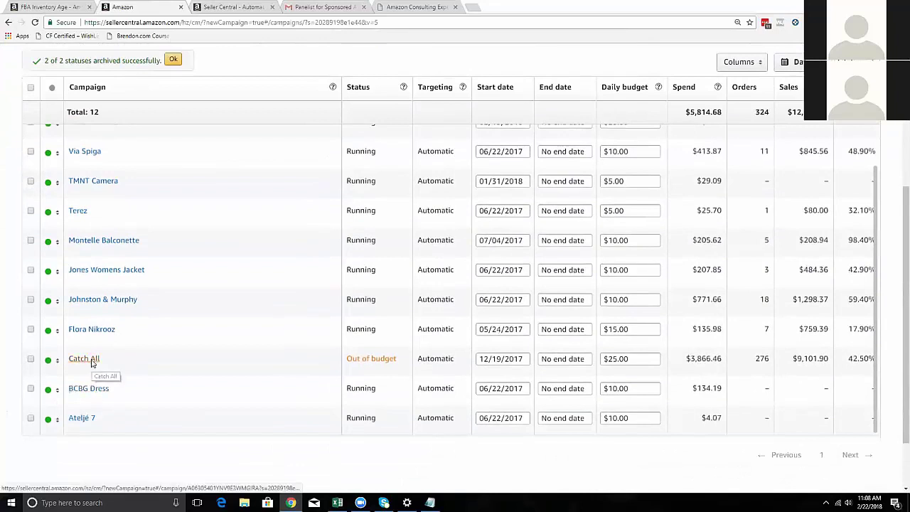
# Step: Look over the ad groups of the Catch All campaign and return to the list of all campaigns
pyautogui.click(91, 362)
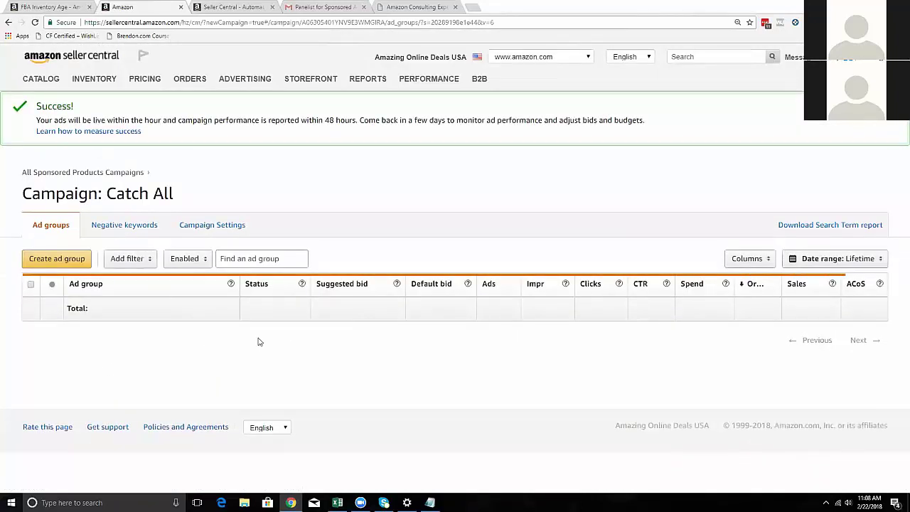
pyautogui.scroll(-5, 284, 356)
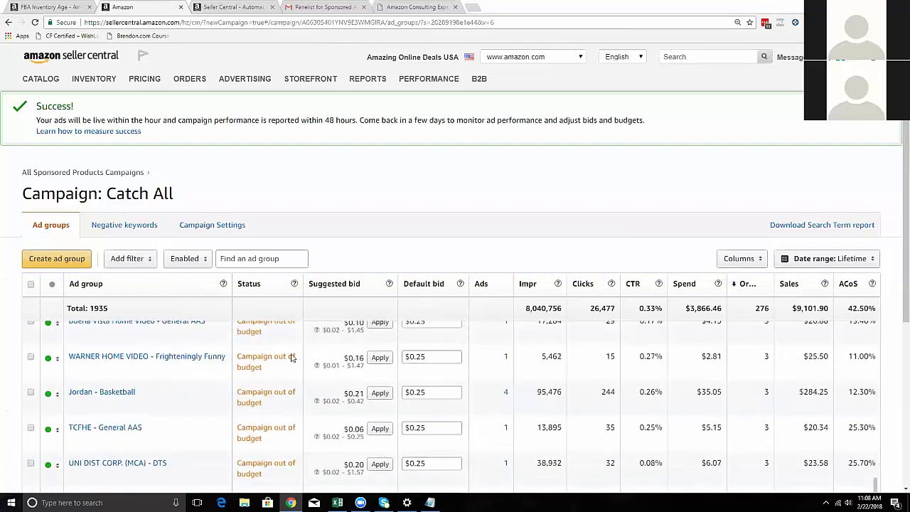
pyautogui.click(9, 22)
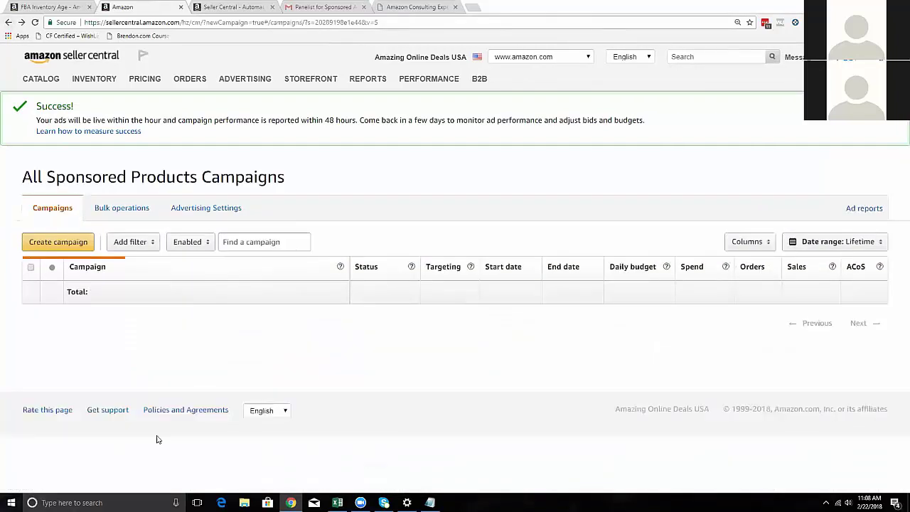
# Step: Open the BCBG Dress campaign and display the ads in its BCBGMAXAZRIA dress ad group
pyautogui.scroll(-5, 209, 384)
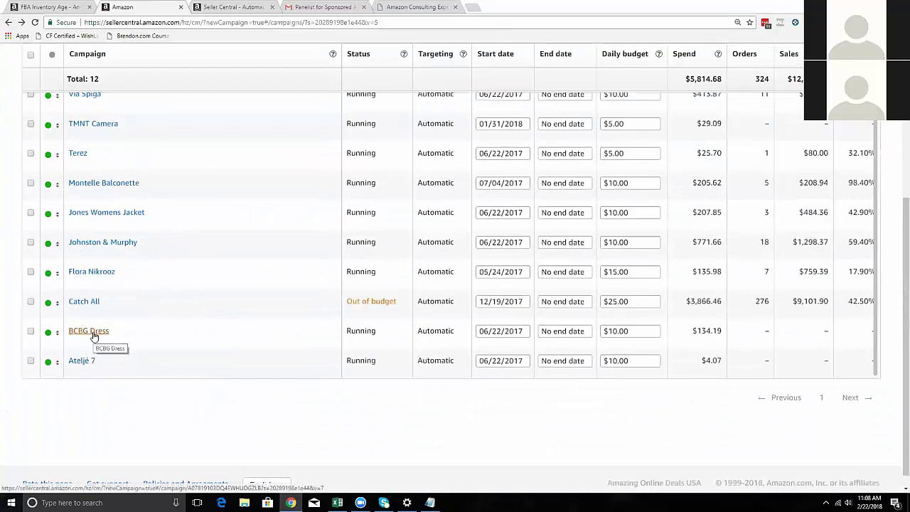
pyautogui.click(93, 332)
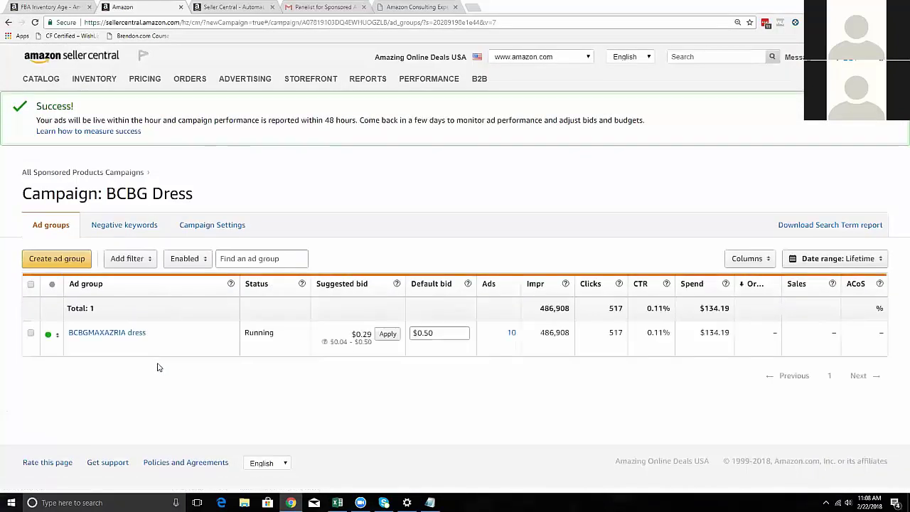
pyautogui.click(103, 334)
pyautogui.scroll(-1, 190, 377)
pyautogui.scroll(-4, 192, 378)
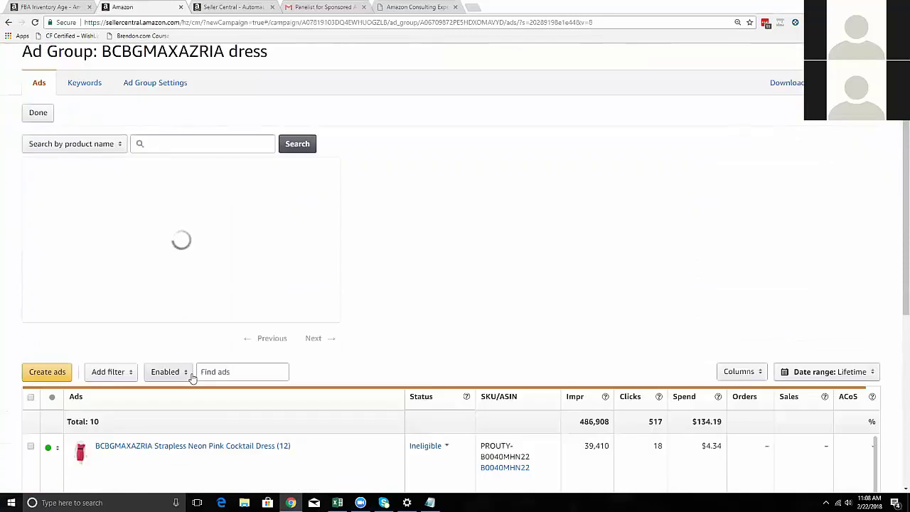
# Step: Read the ineligibility details of the Strapless Neon Pink Cocktail Dress (12) ad and check the statuses of the other dress ads
pyautogui.moveTo(447, 257)
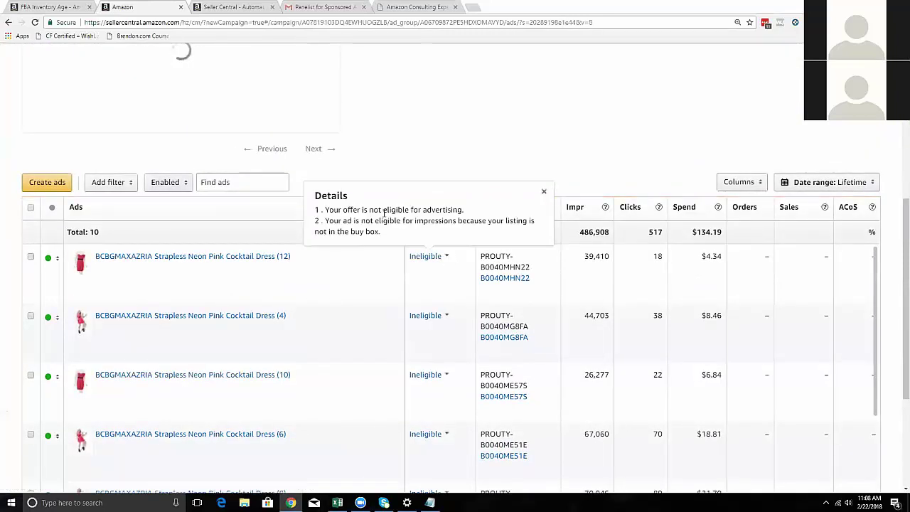
pyautogui.moveTo(364, 210); pyautogui.dragTo(463, 211)
pyautogui.click(463, 210)
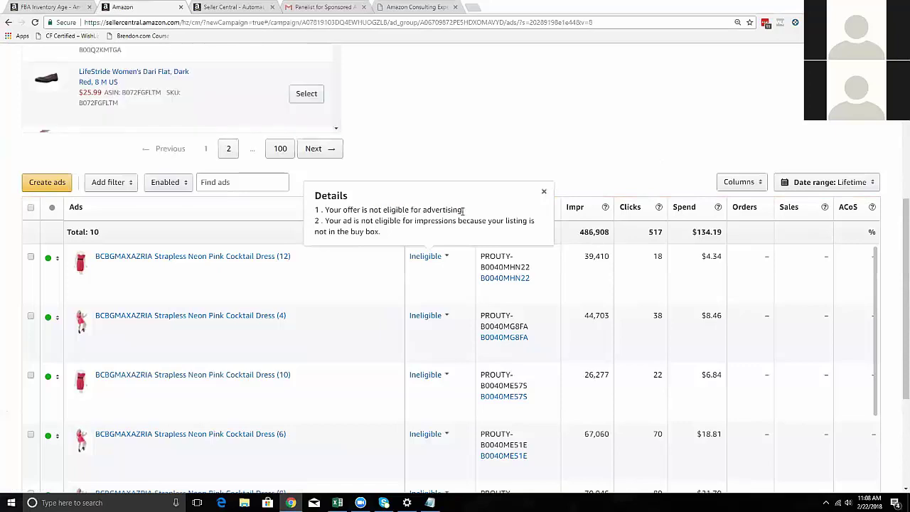
pyautogui.moveTo(462, 210); pyautogui.dragTo(330, 210)
pyautogui.click(251, 263)
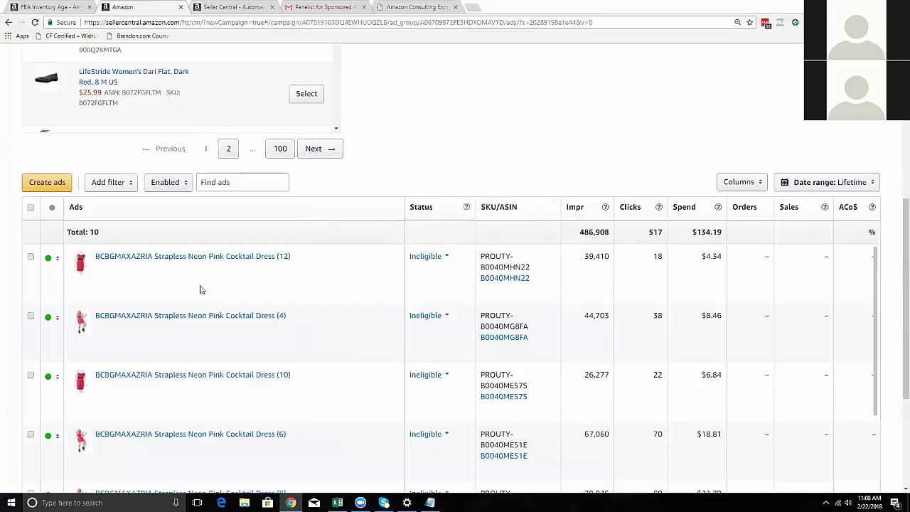
pyautogui.scroll(-5, 416, 306)
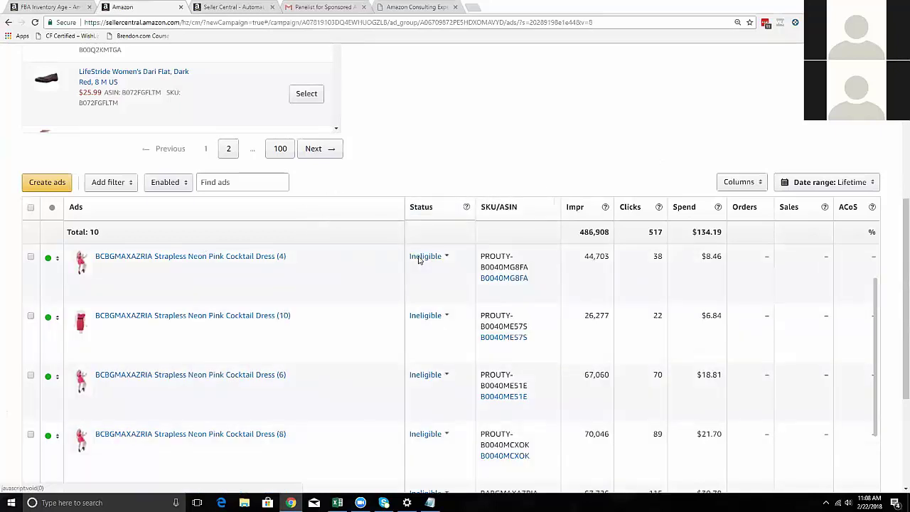
pyautogui.scroll(-3, 405, 338)
pyautogui.scroll(5, 416, 356)
pyautogui.scroll(4, 424, 160)
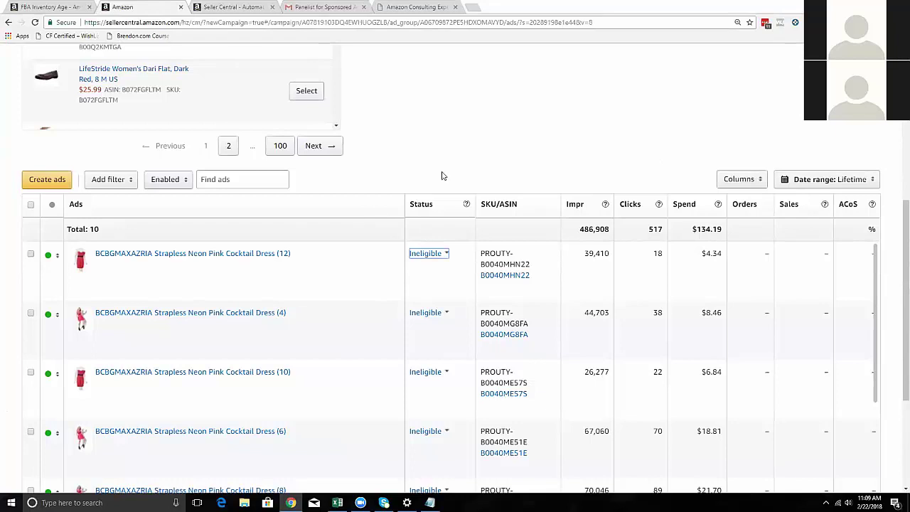
# Step: Reread both ineligibility reasons for the size 12 dress ad, then briefly open its Amazon product page and close it
pyautogui.click(426, 254)
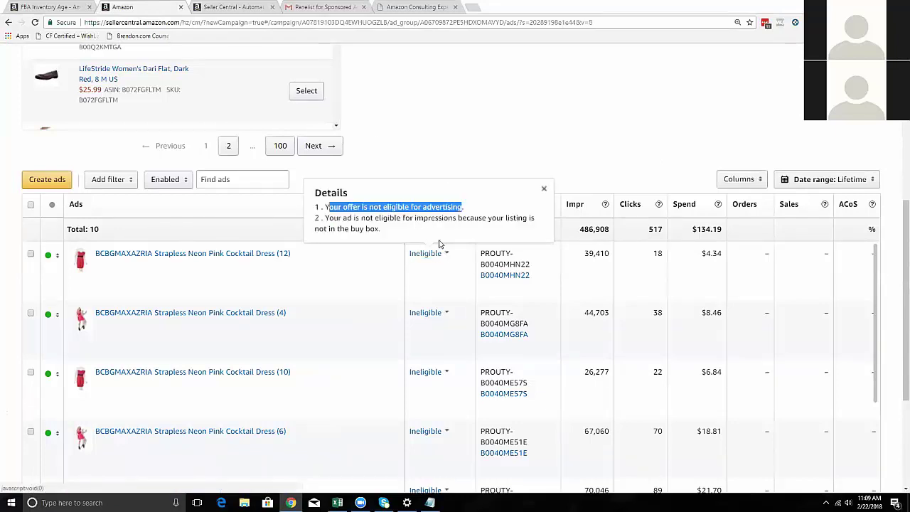
pyautogui.click(367, 214)
pyautogui.moveTo(325, 206); pyautogui.dragTo(449, 230)
pyautogui.click(466, 208)
pyautogui.click(324, 207)
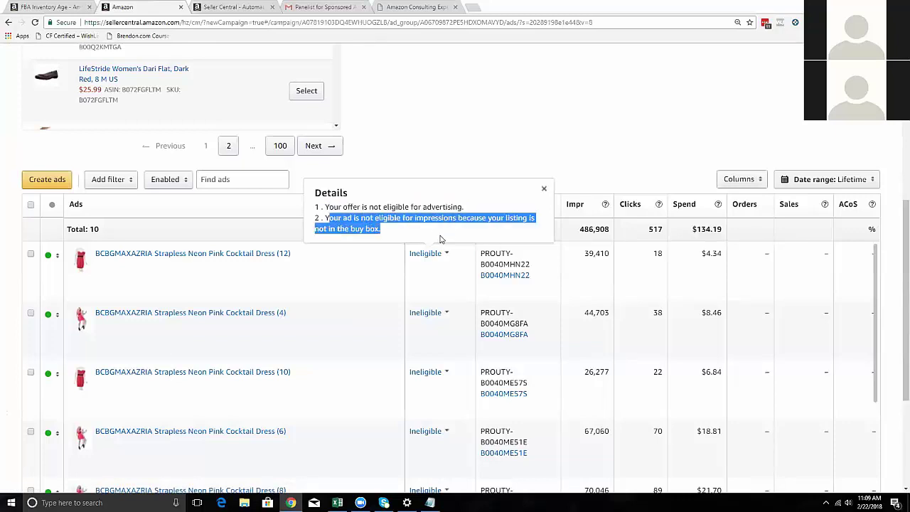
pyautogui.click(266, 254)
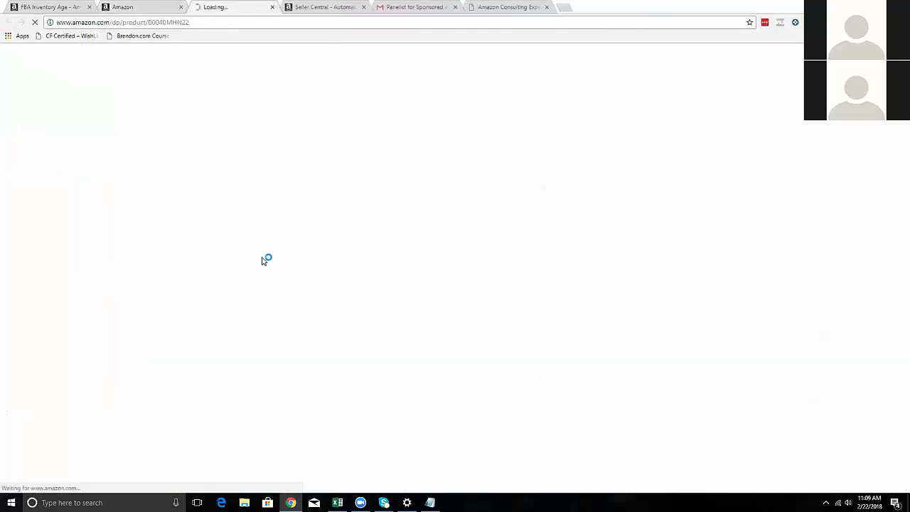
pyautogui.middleClick(230, 5)
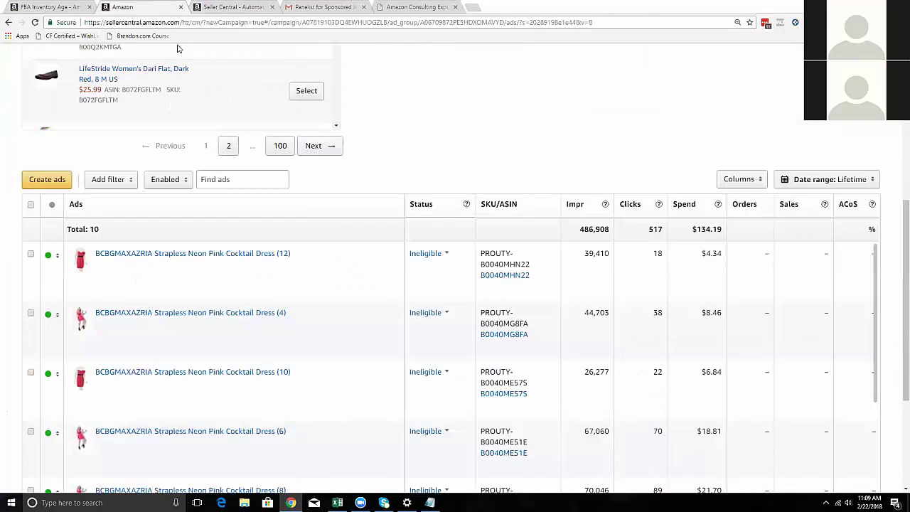